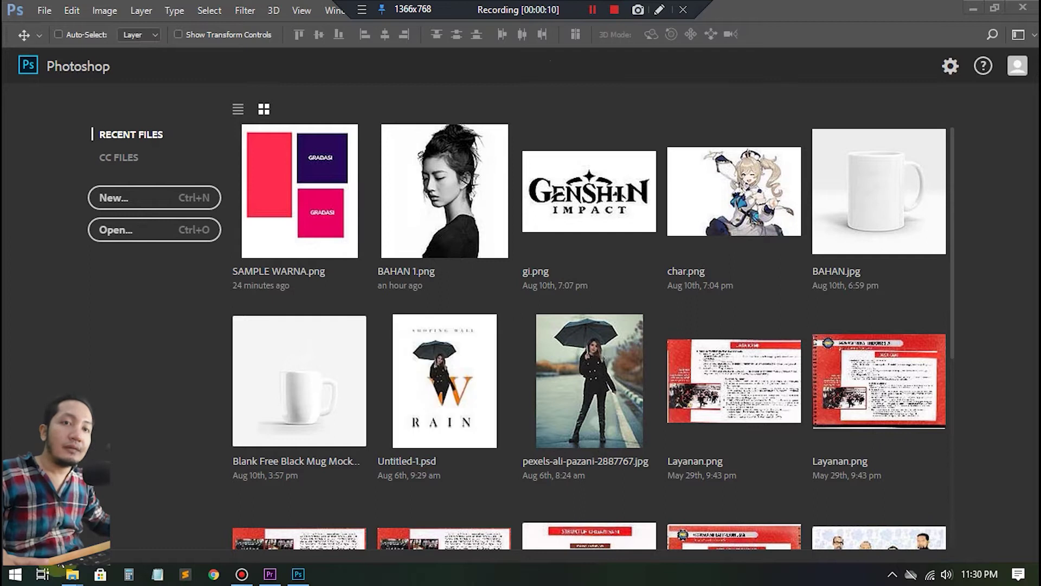
- View the finished reference poster MATERI 3 - DOUBLE EXPOURE.png from the Locomotive folder and close it
mouse_move(72, 574)
left_click(207, 516)
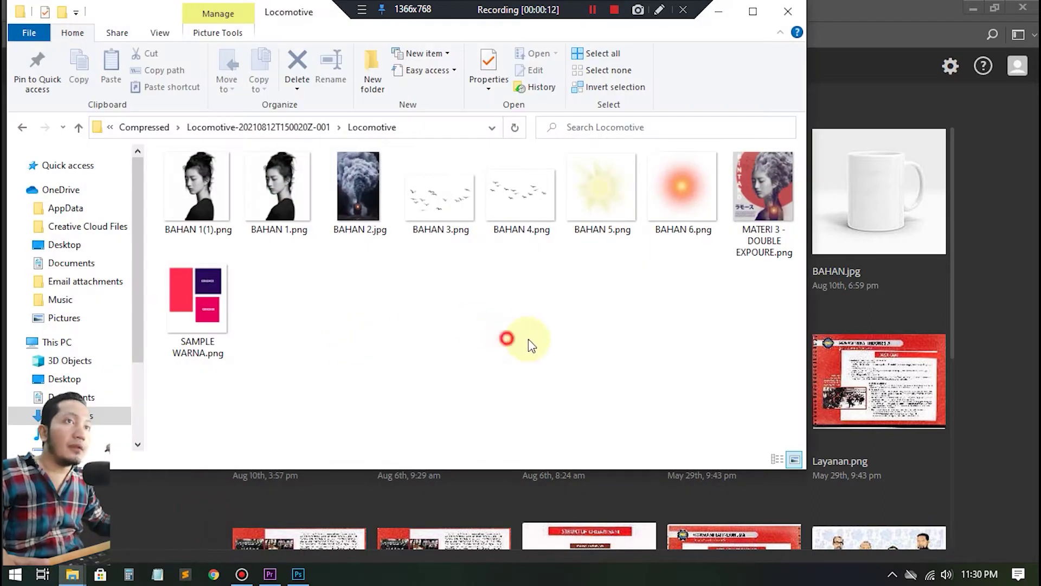
left_click(756, 191)
double_click(755, 191)
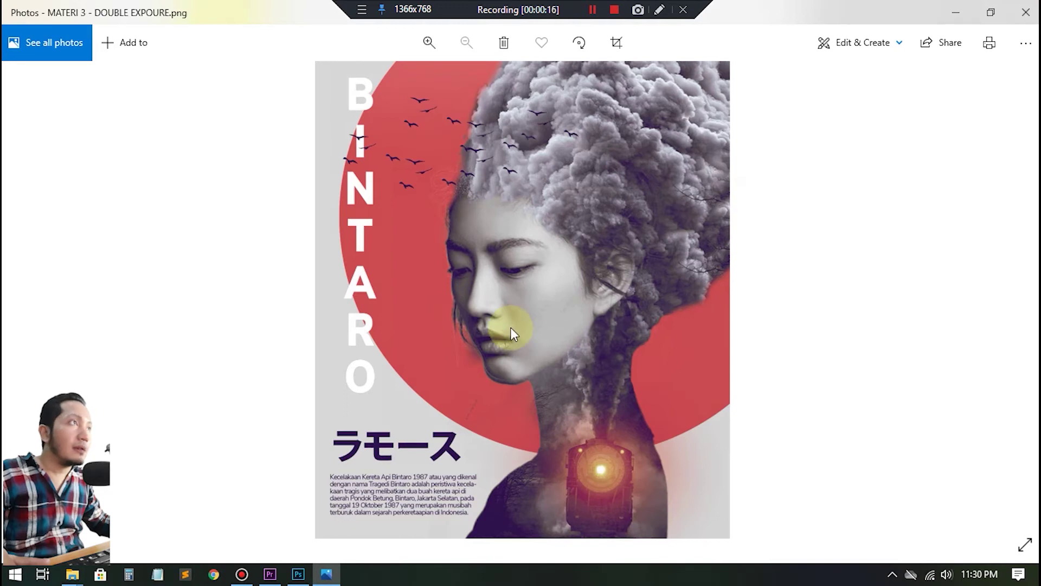
left_click(1025, 11)
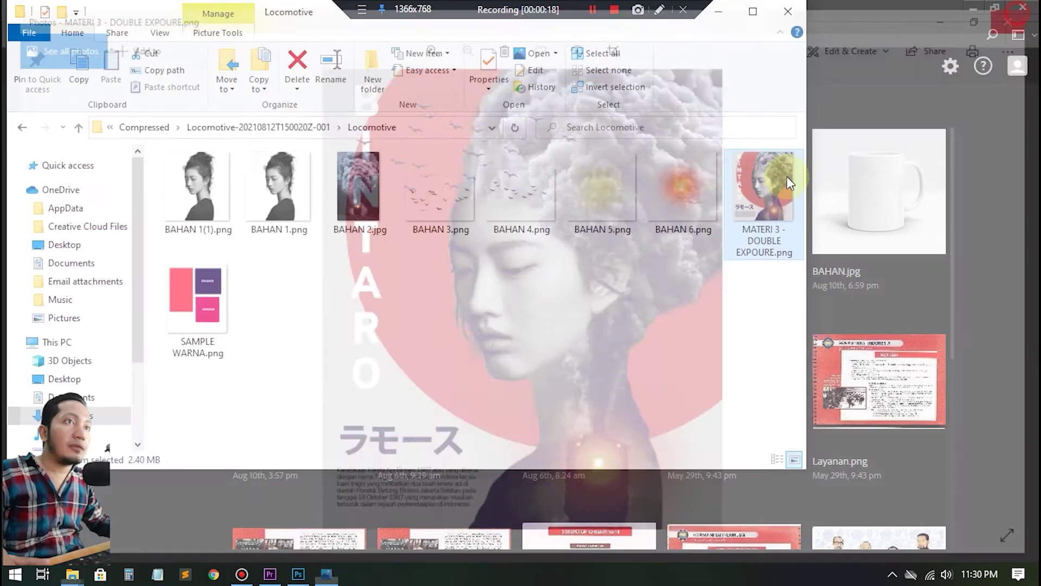
- Open BAHAN 1.png from the Locomotive folder as a document in Photoshop
left_click_drag(281, 204, 845, 6)
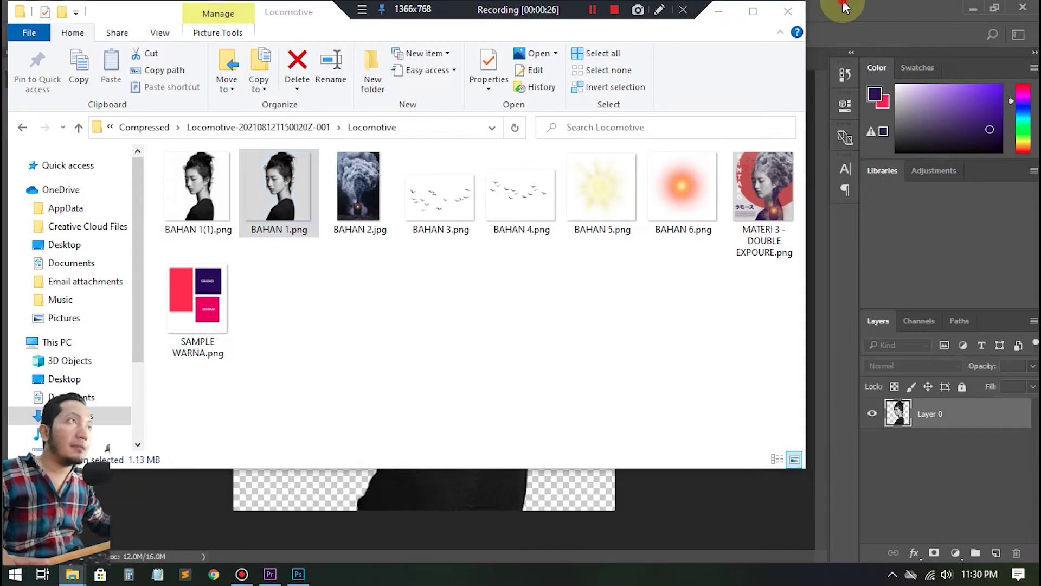
left_click(817, 36)
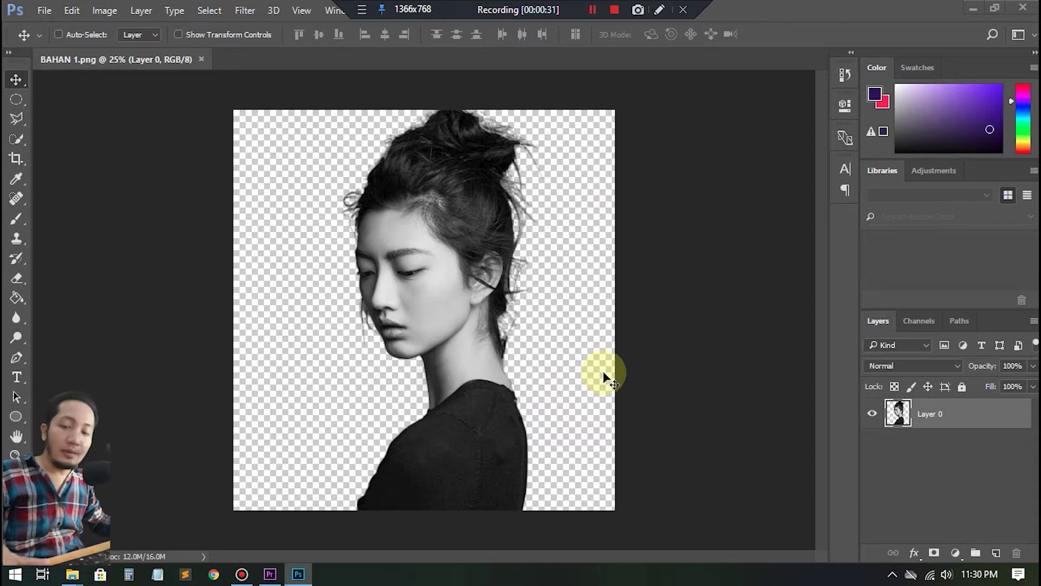
- Duplicate the portrait layer Layer 0 and hide the original
key("ctrl")
key("ctrl+j")
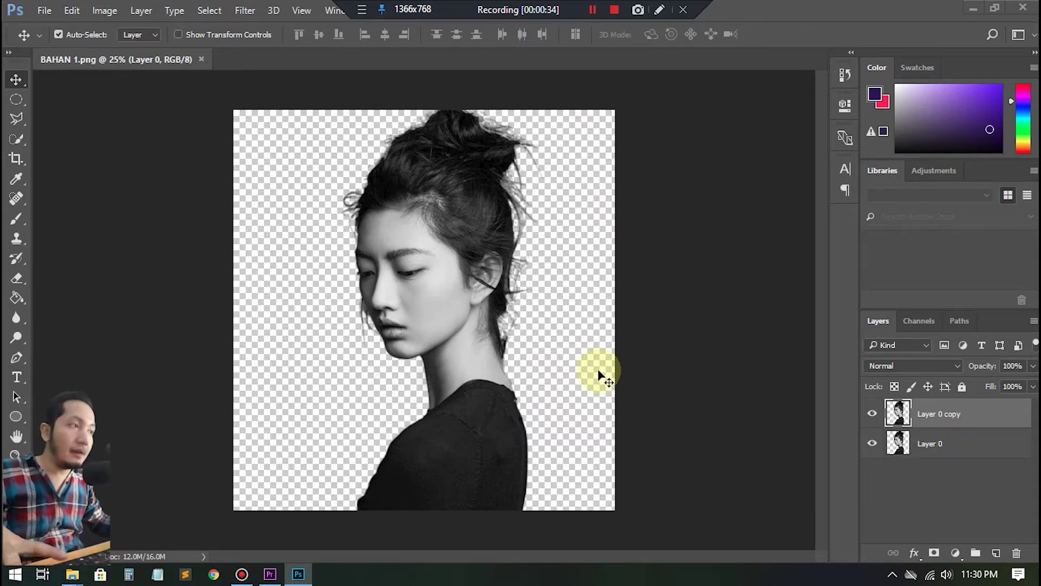
left_click(873, 445)
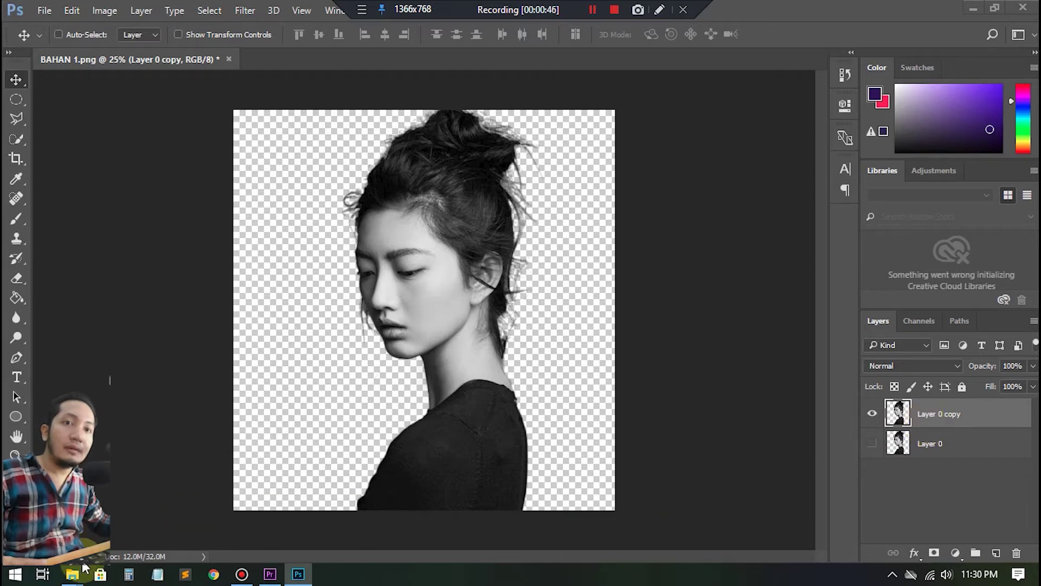
- Place BAHAN 2.jpg from the Locomotive folder into the portrait document at its default size, above the portrait copy
mouse_move(76, 574)
left_click(229, 522)
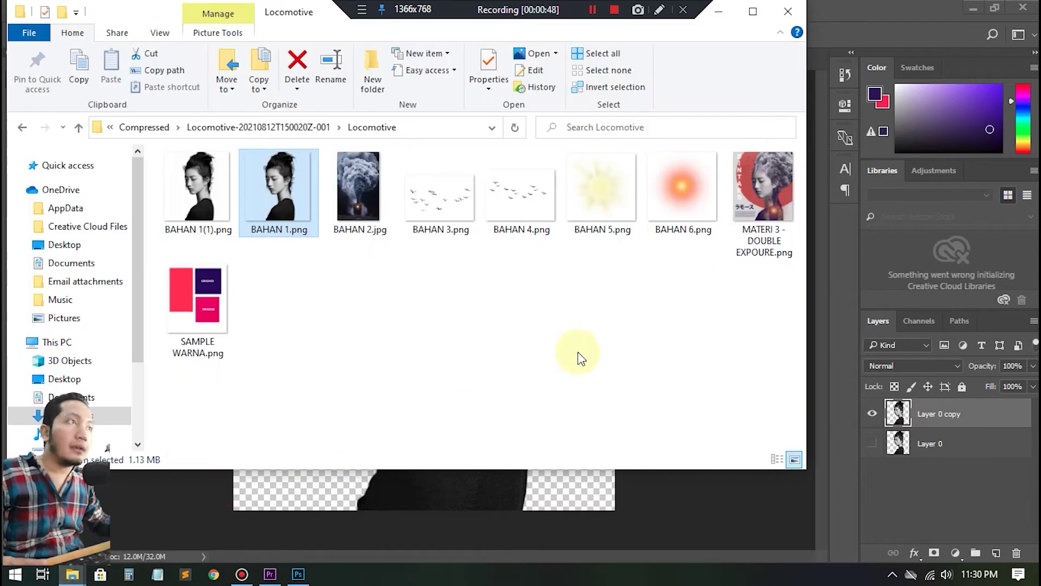
left_click(360, 215)
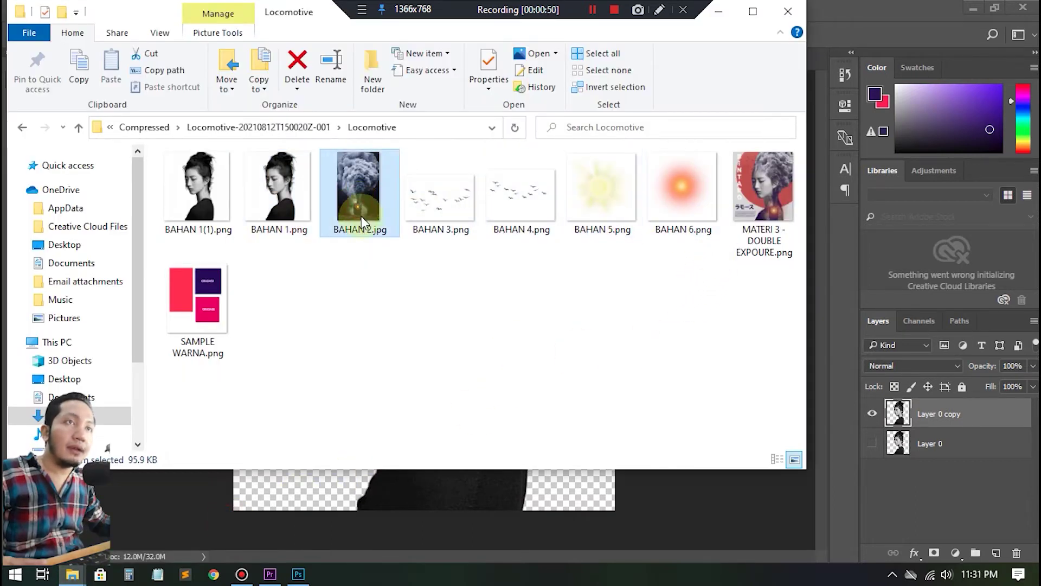
left_click_drag(368, 205, 147, 513)
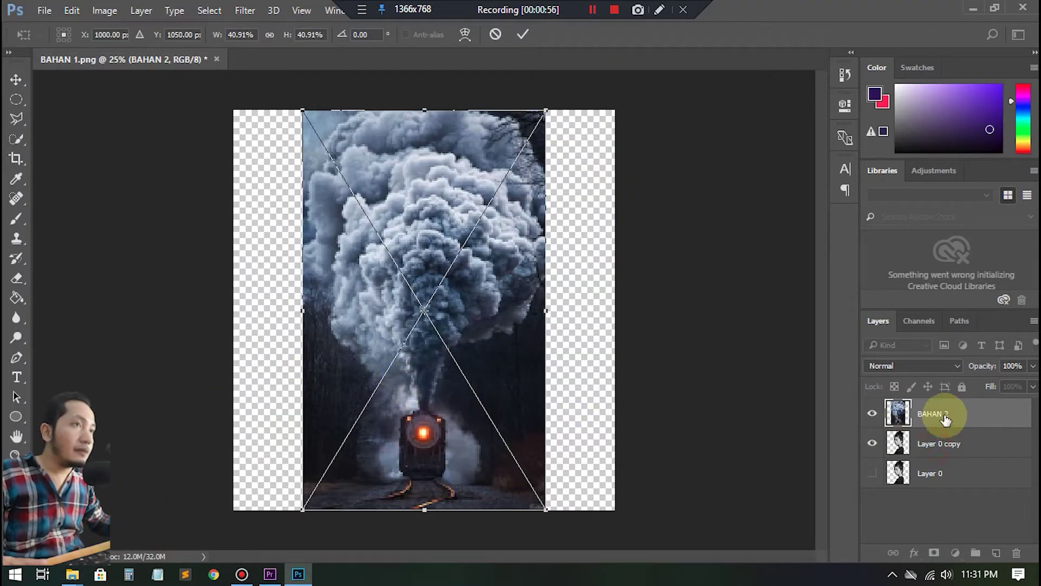
left_click(522, 34)
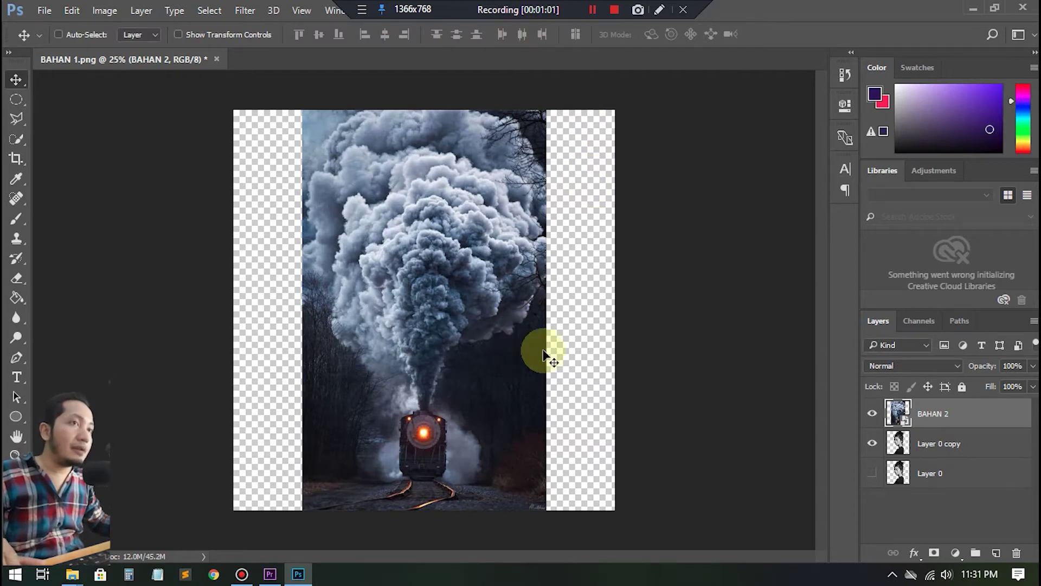
- Lower the opacity of the BAHAN 2 layer to 75% as an aid for aligning it with the portrait
left_click(923, 446)
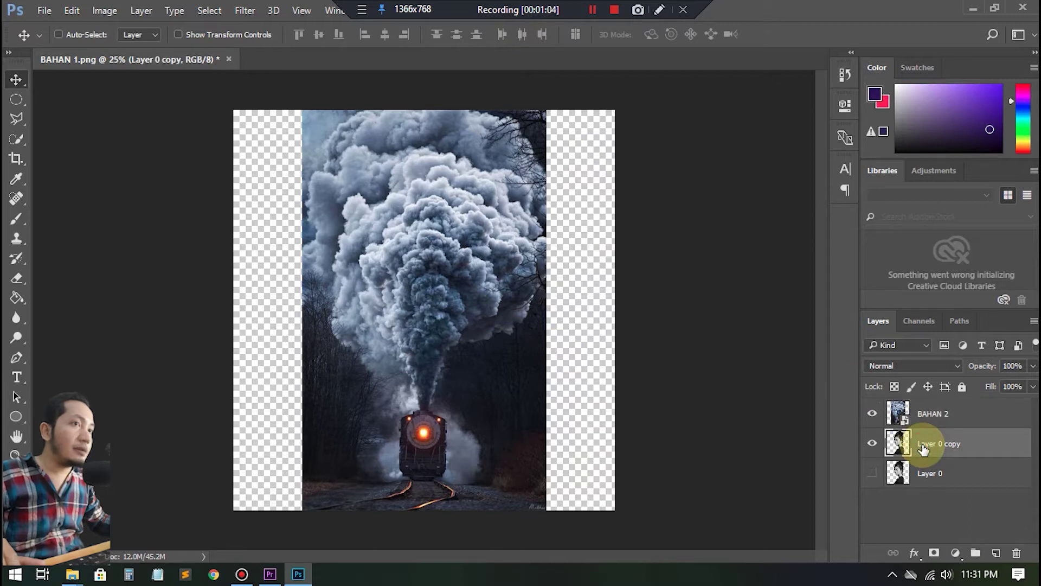
left_click(901, 412)
left_click(1033, 366)
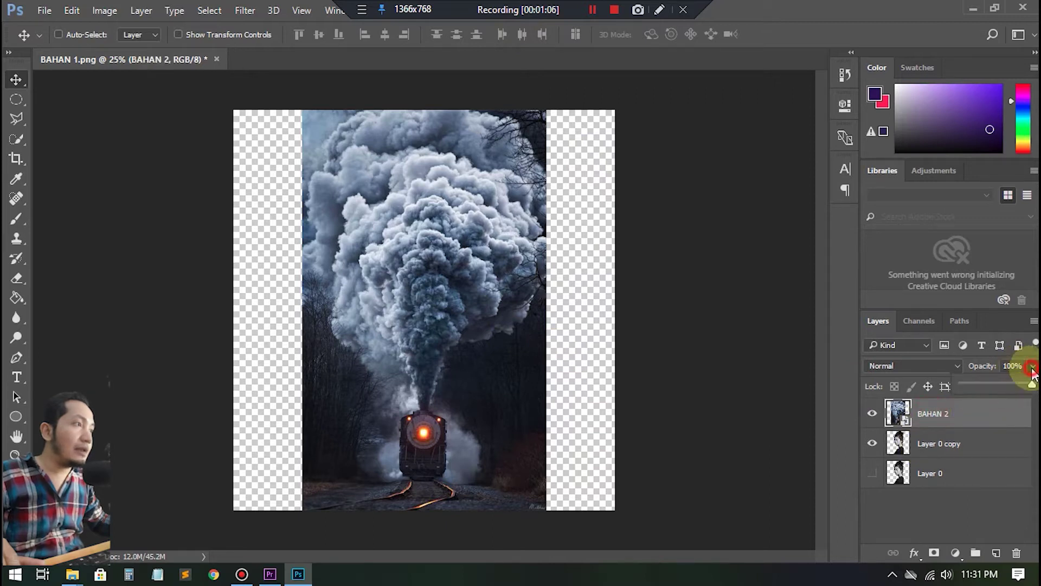
mouse_move(1030, 386)
left_mouse_down()
mouse_move(997, 397)
mouse_move(992, 383)
mouse_move(1032, 385)
left_mouse_up()
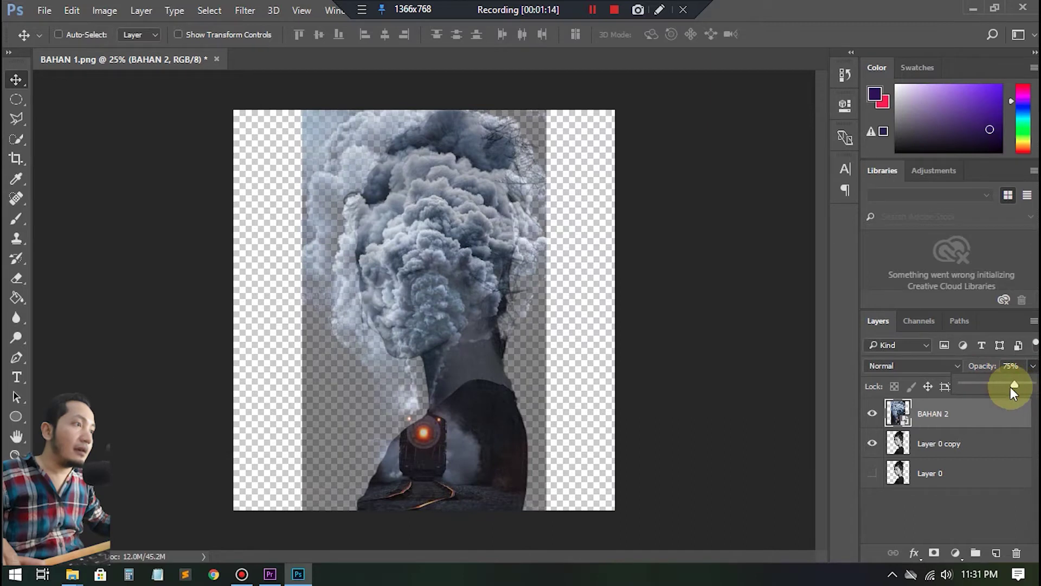
- Move the BAHAN 2 image flush with the canvas's right edge and shift Layer 0 copy right so the train lies within the torso
left_click(938, 435)
left_click_drag(481, 430, 527, 432)
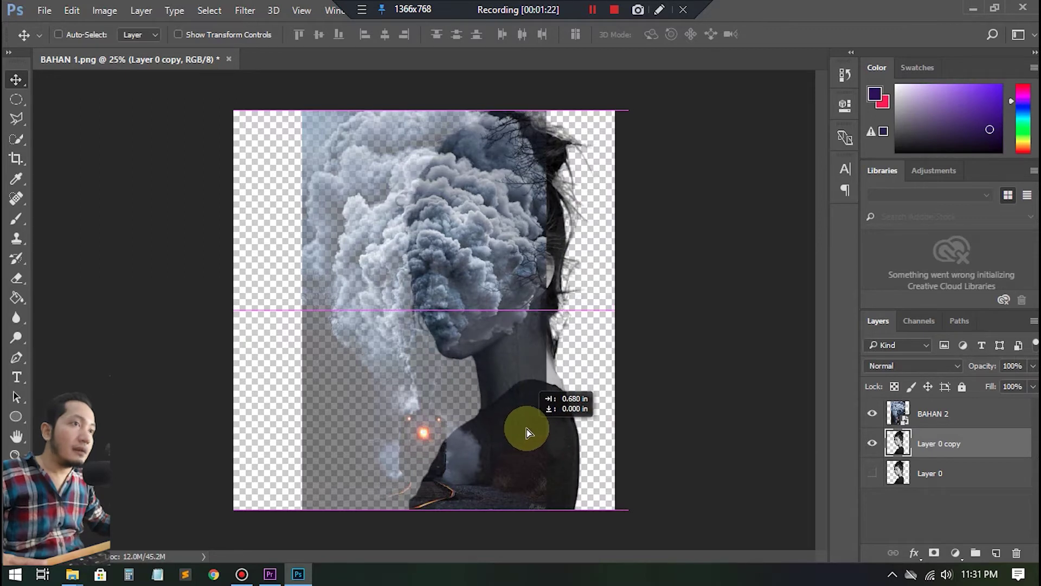
left_click_drag(526, 428, 526, 429)
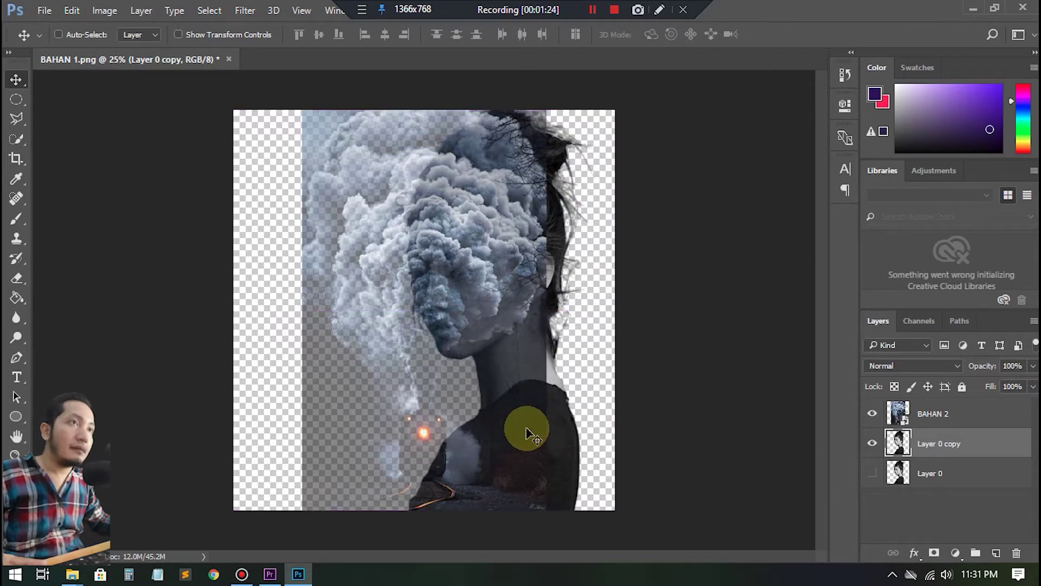
left_click(916, 413)
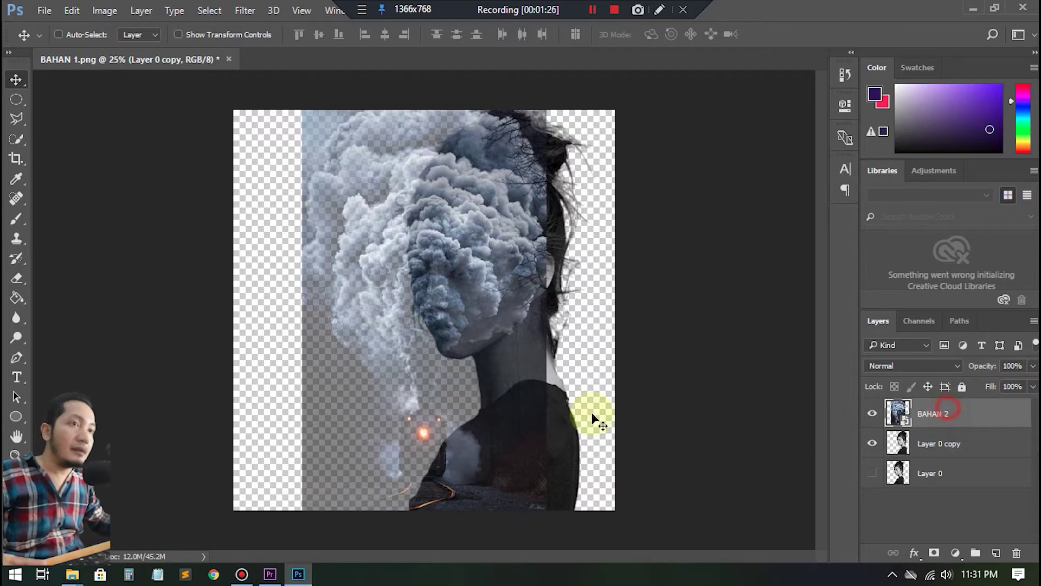
left_click_drag(433, 425, 503, 426)
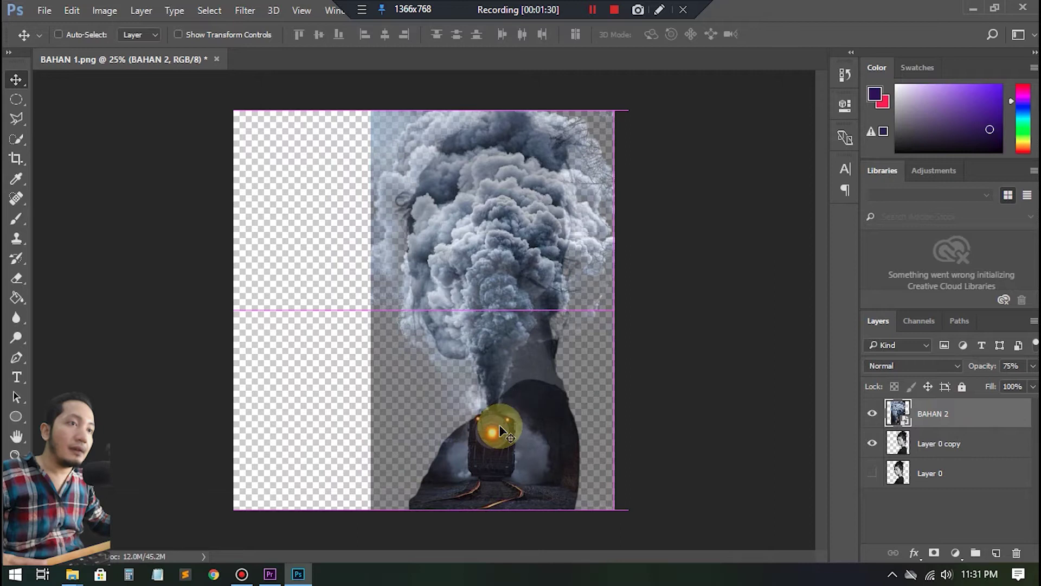
left_click(933, 443)
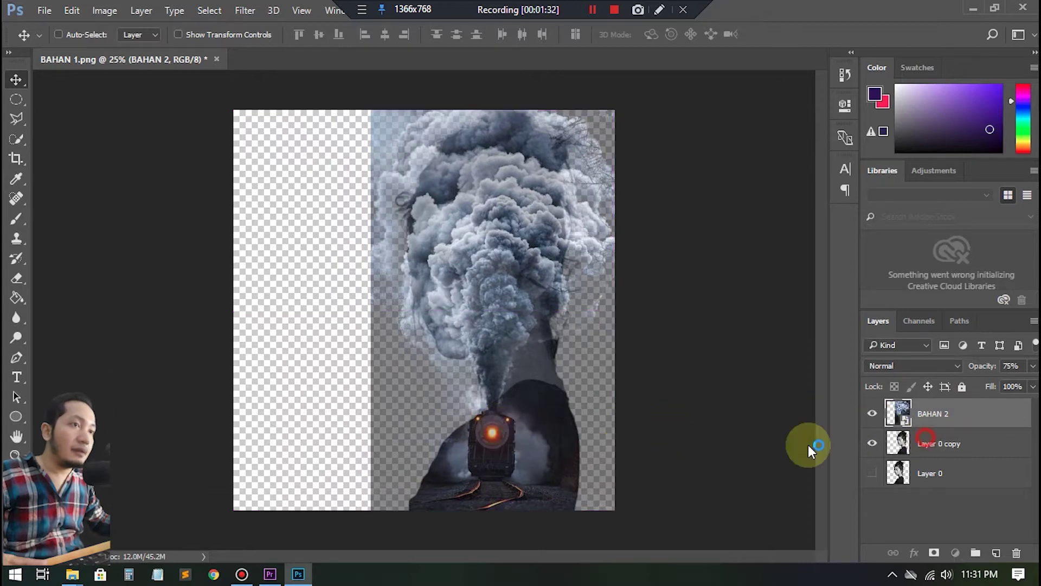
left_click_drag(536, 454, 525, 460)
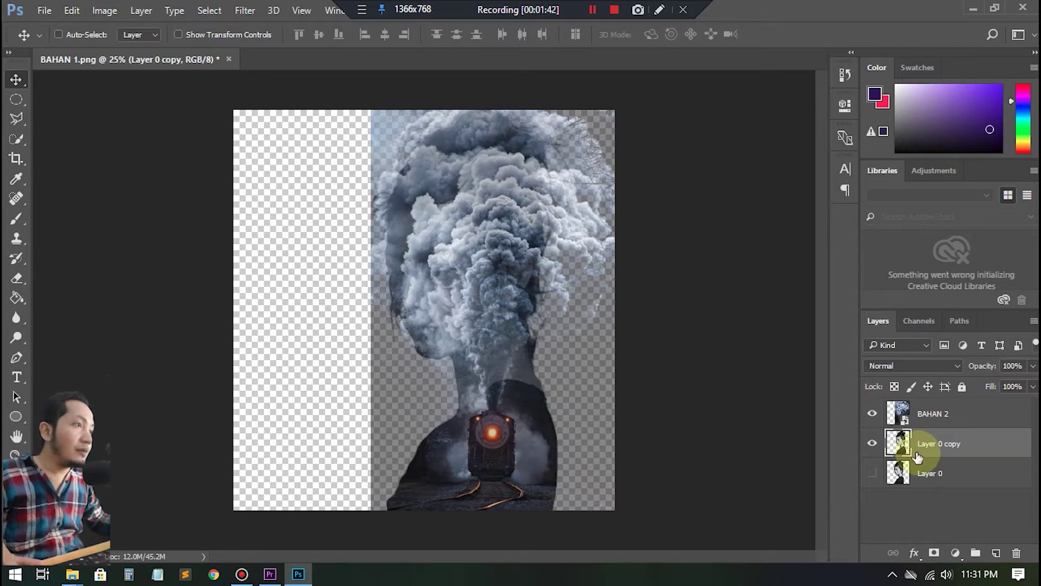
- Set the opacity of the BAHAN 2 layer to 79%
left_click(927, 412)
left_click(1032, 369)
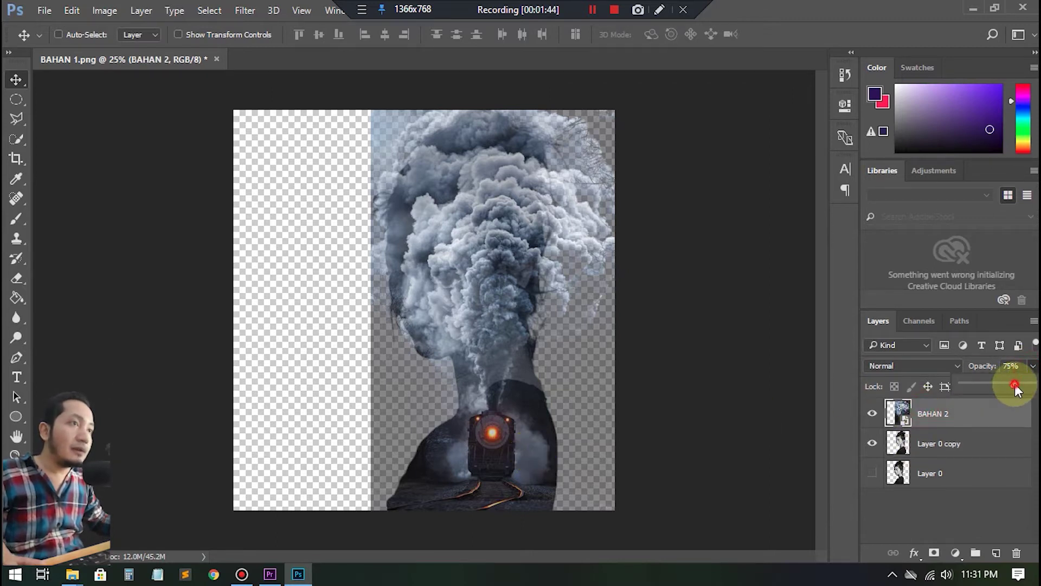
left_click_drag(1016, 383, 1040, 383)
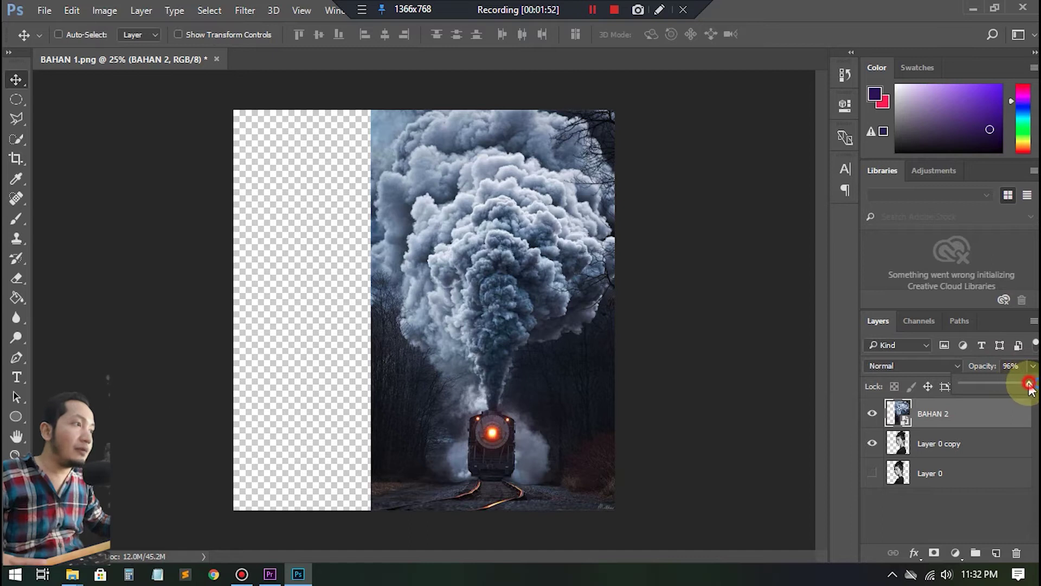
left_click(1023, 386)
left_click_drag(1023, 386, 1016, 386)
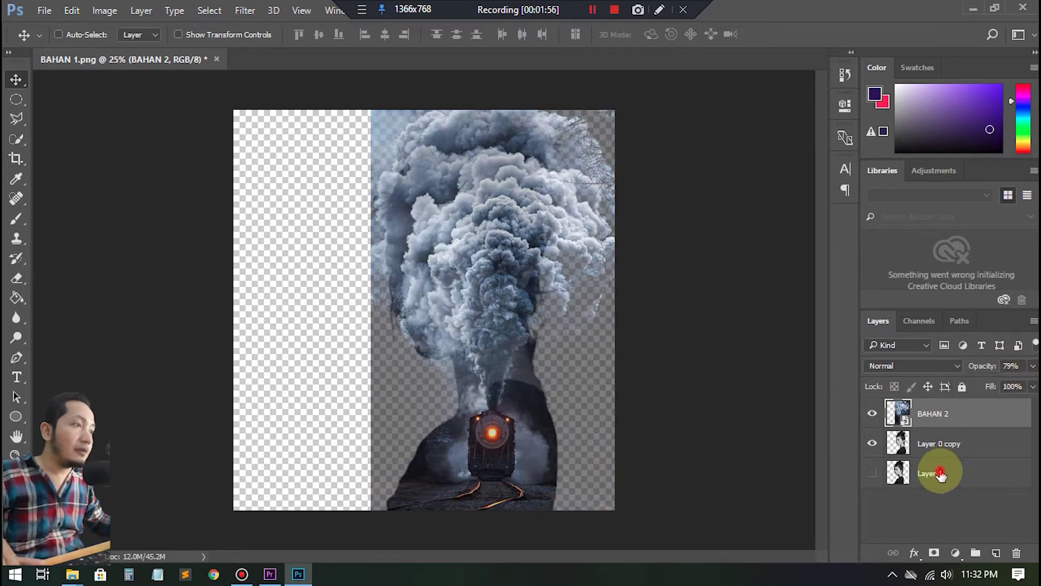
- Add an empty layer directly above the hidden Layer 0 and choose the Paint Bucket tool
left_click(940, 475)
left_click(996, 552)
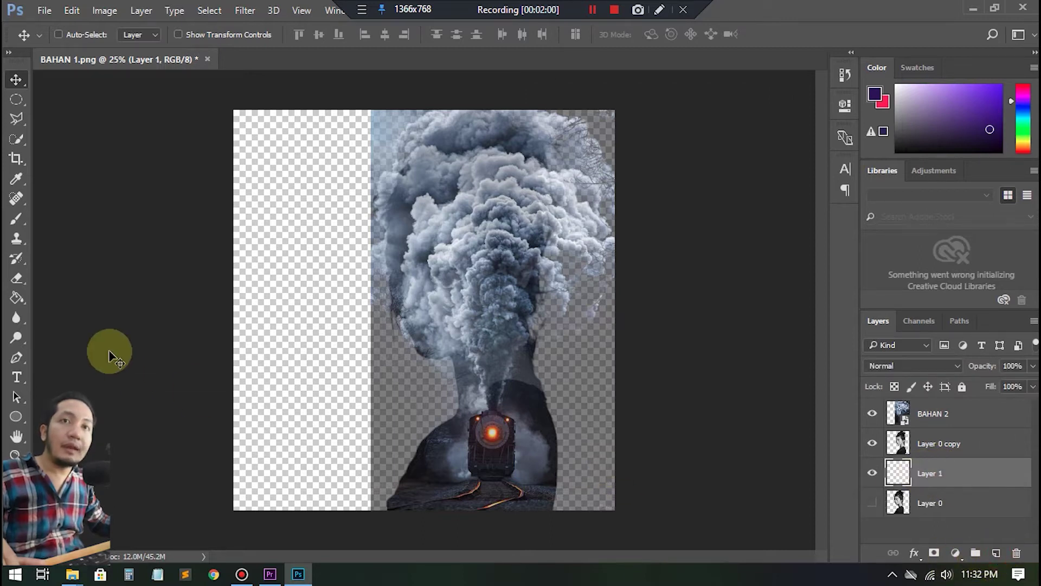
left_click(20, 300)
right_click(22, 301)
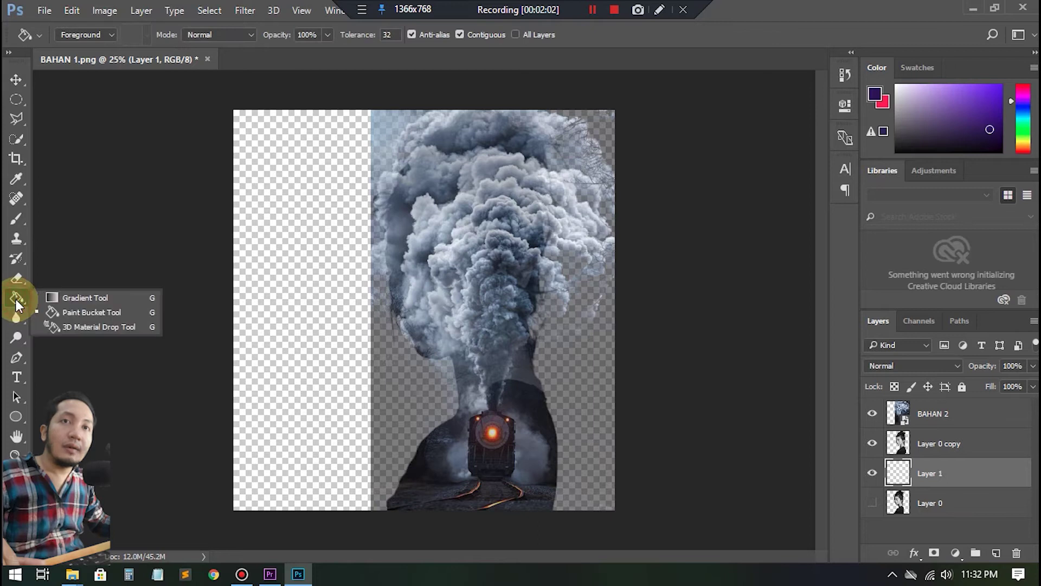
left_click(74, 298)
left_click(26, 300)
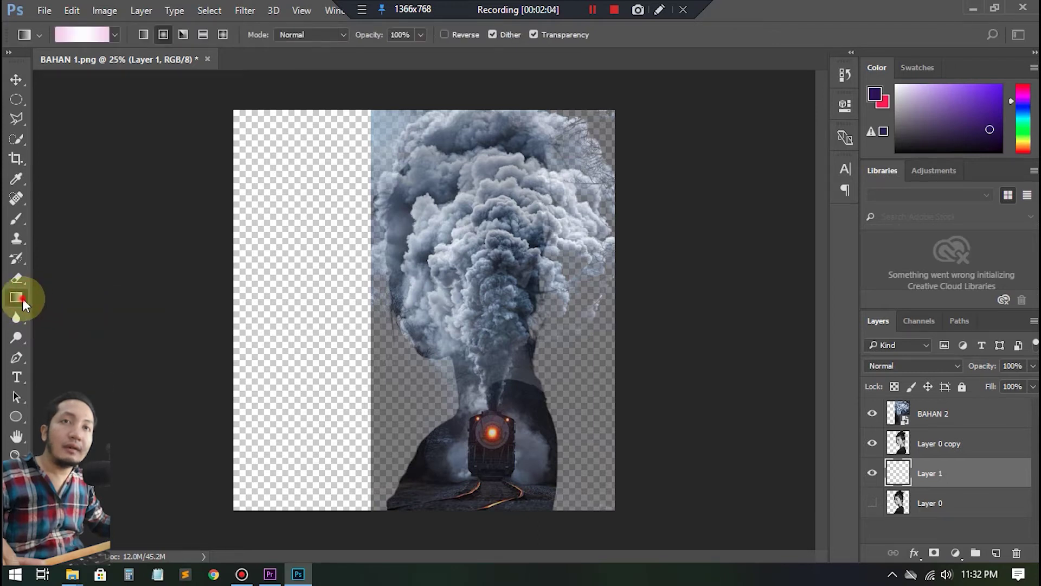
right_click(22, 300)
left_click(86, 312)
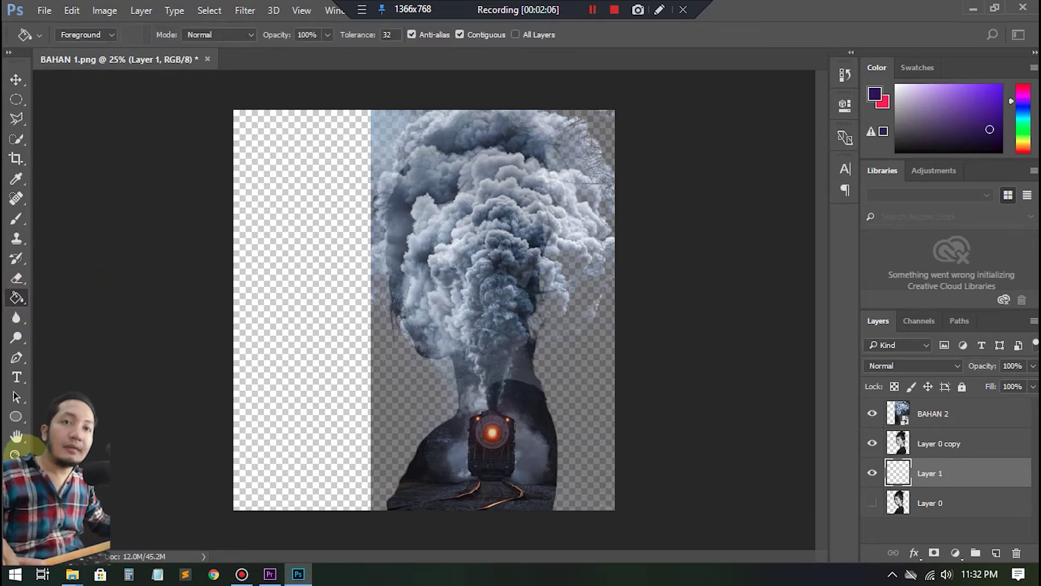
- Set the foreground colour to the pale lavender f1ecf9 and fill the empty layer with it
left_click(15, 480)
mouse_move(515, 173)
left_mouse_down()
mouse_move(495, 167)
mouse_move(525, 162)
mouse_move(528, 176)
left_mouse_up()
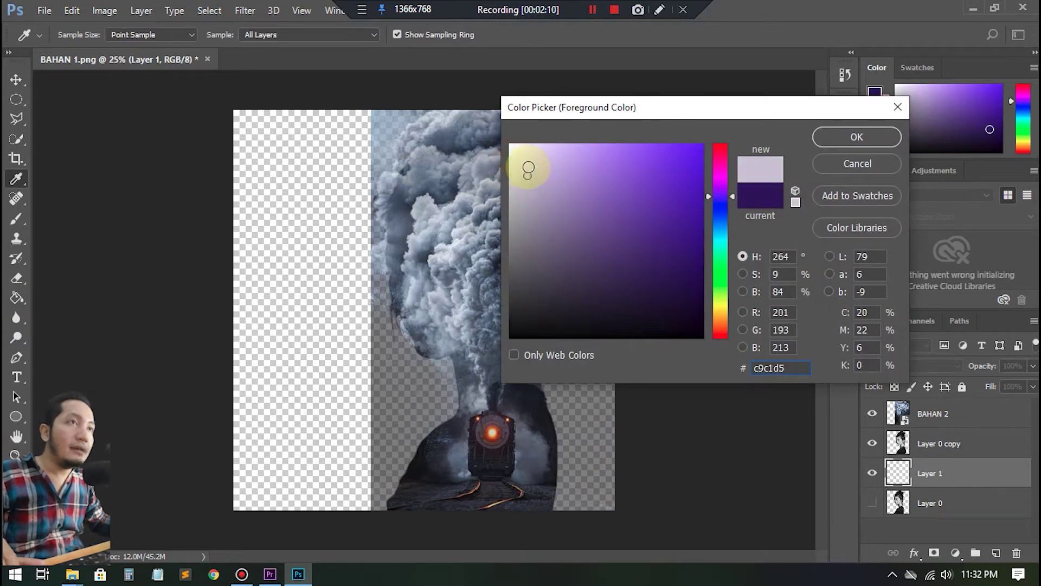
left_click_drag(534, 159, 531, 152)
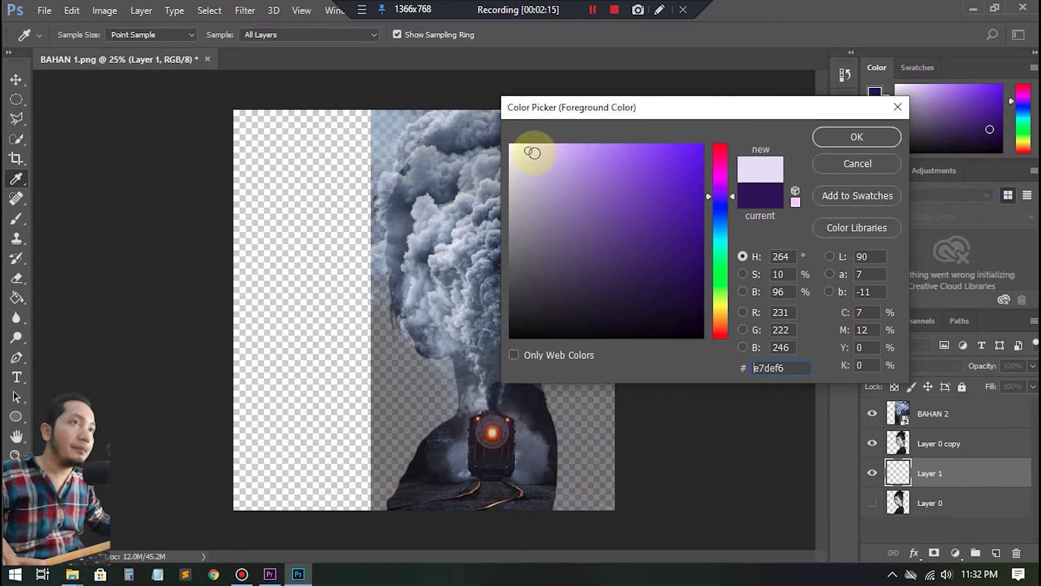
left_click(524, 151)
left_click_drag(525, 151, 523, 149)
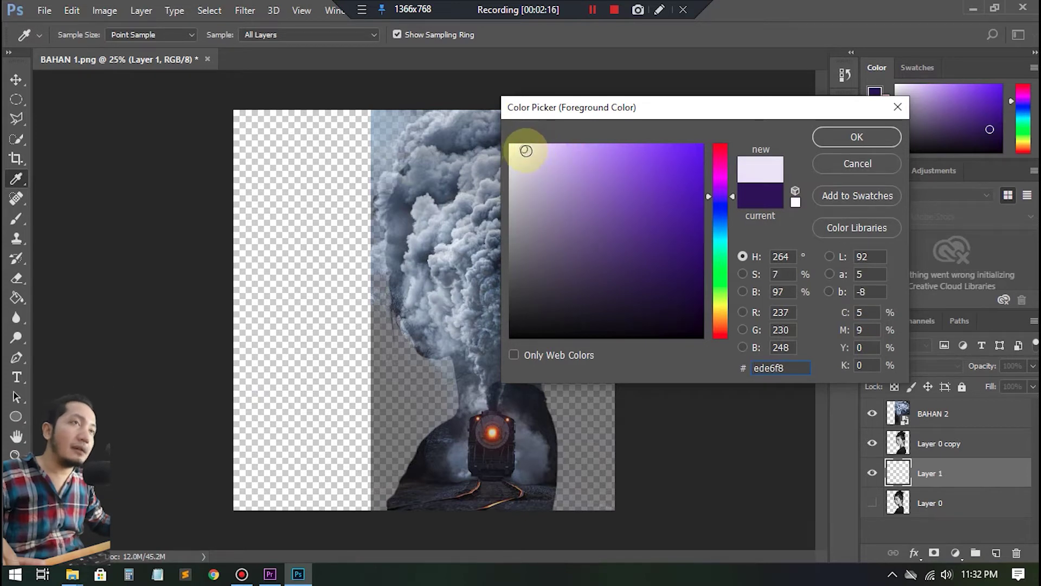
left_click_drag(520, 148, 519, 148)
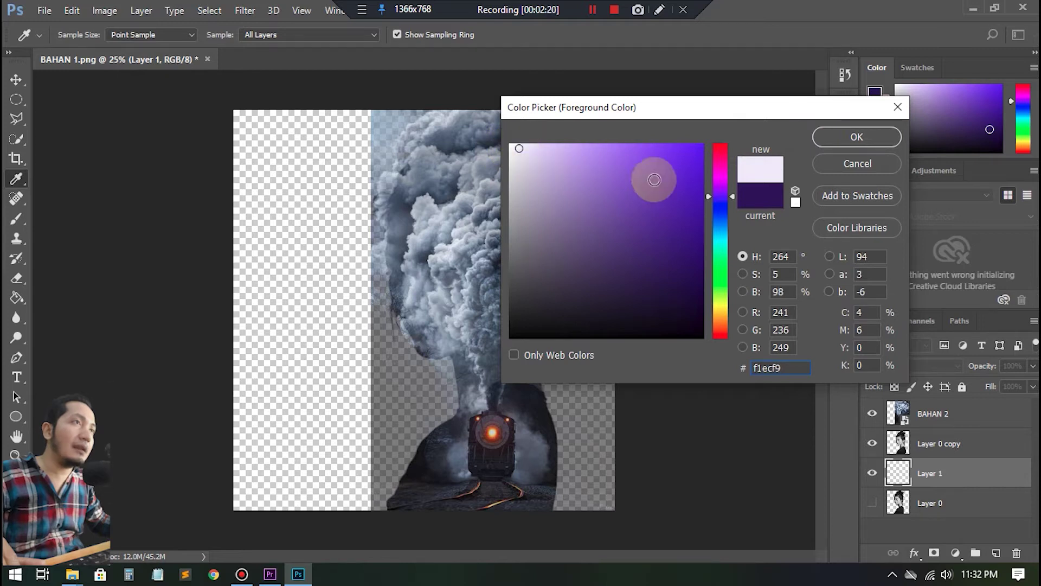
left_click(840, 138)
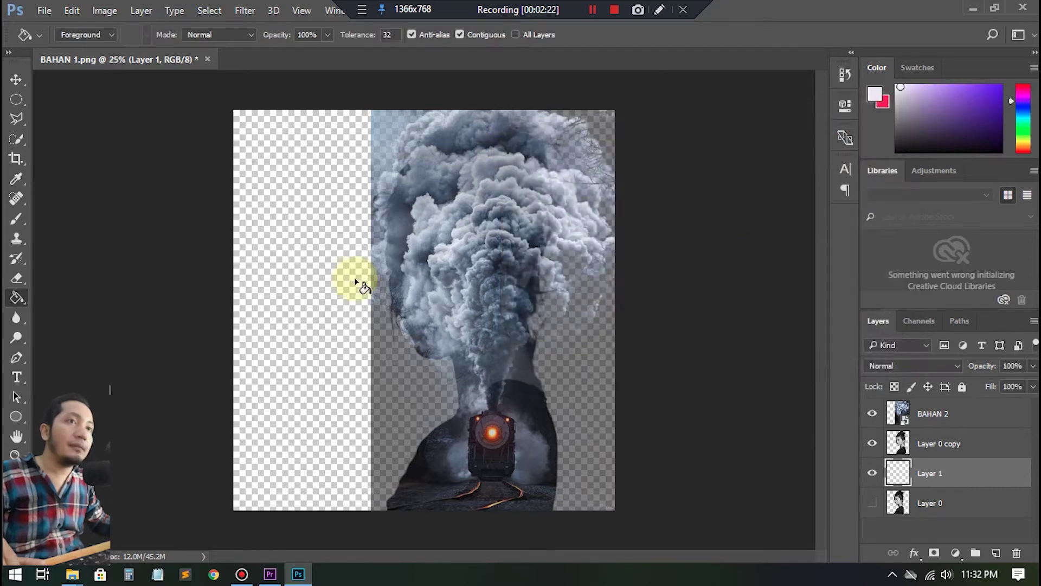
left_click(322, 282)
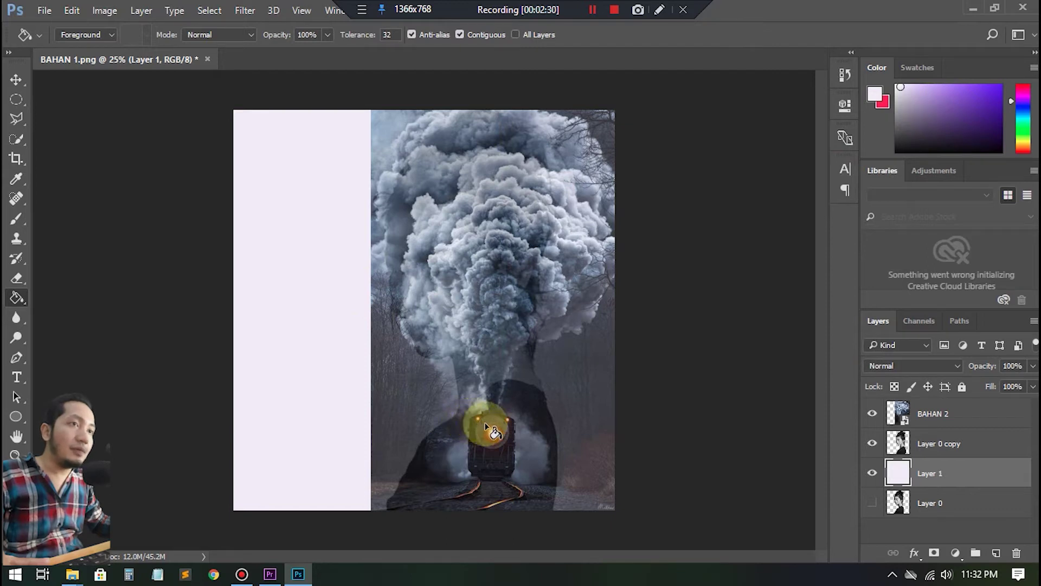
- Set the opacity of the BAHAN 2 layer to 100%
left_click(956, 450)
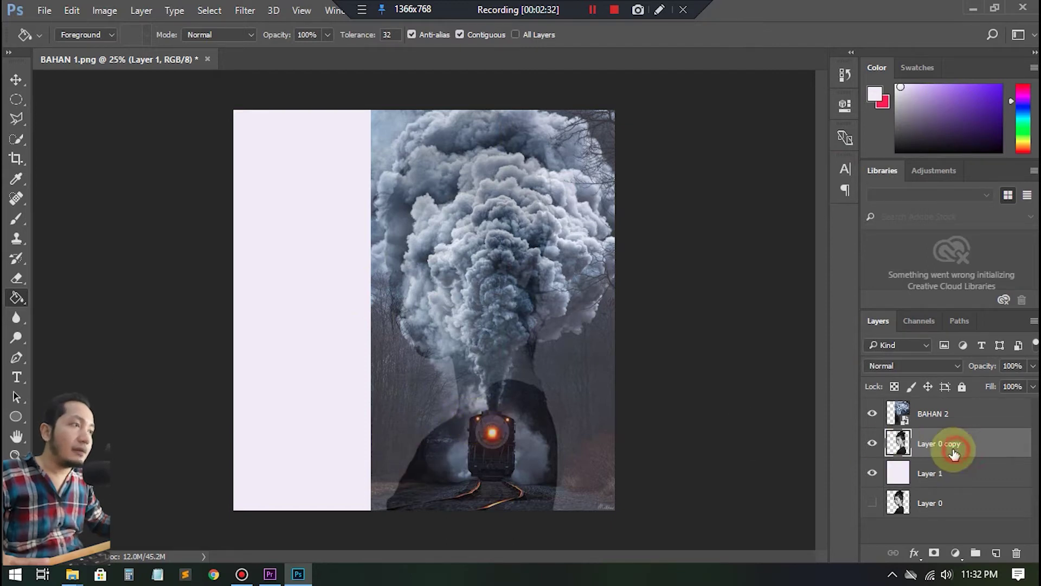
left_click(900, 414)
left_click(952, 454)
left_click(929, 415)
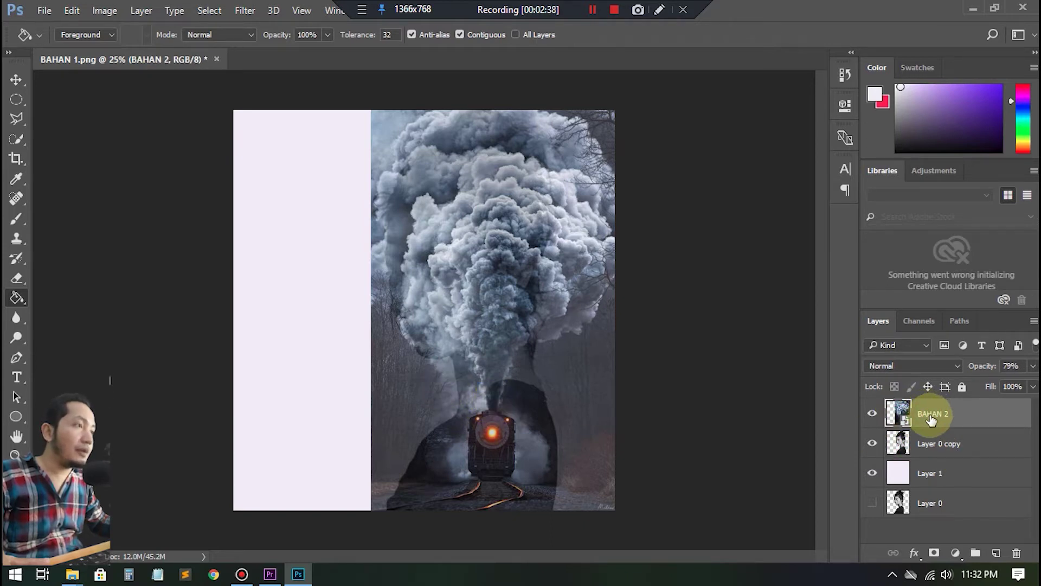
left_click(1031, 369)
left_click_drag(1015, 383, 1035, 389)
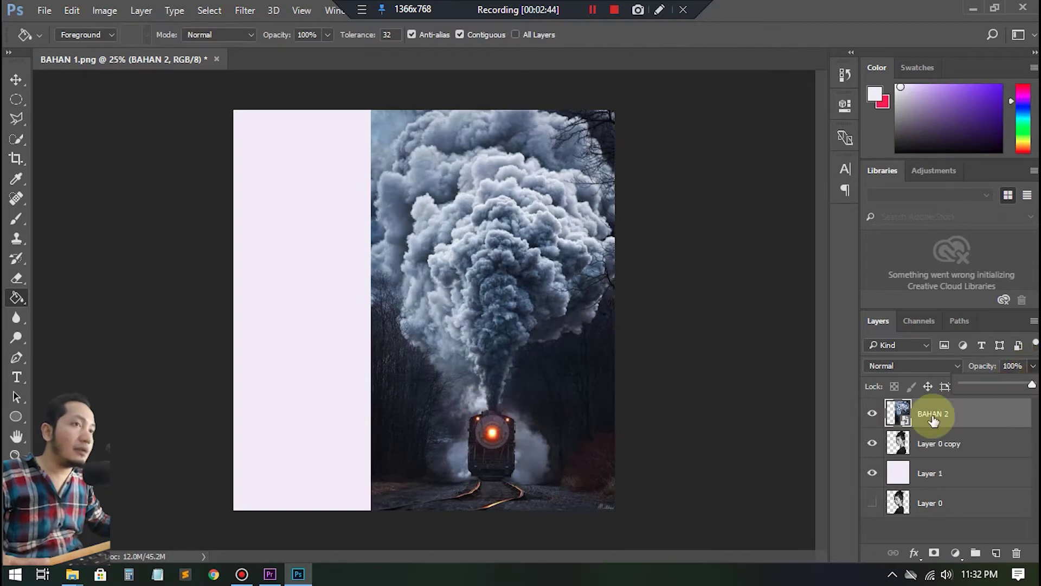
- Load the outline of Layer 0 copy as a selection and add it as a layer mask on BAHAN 2
left_click(923, 442)
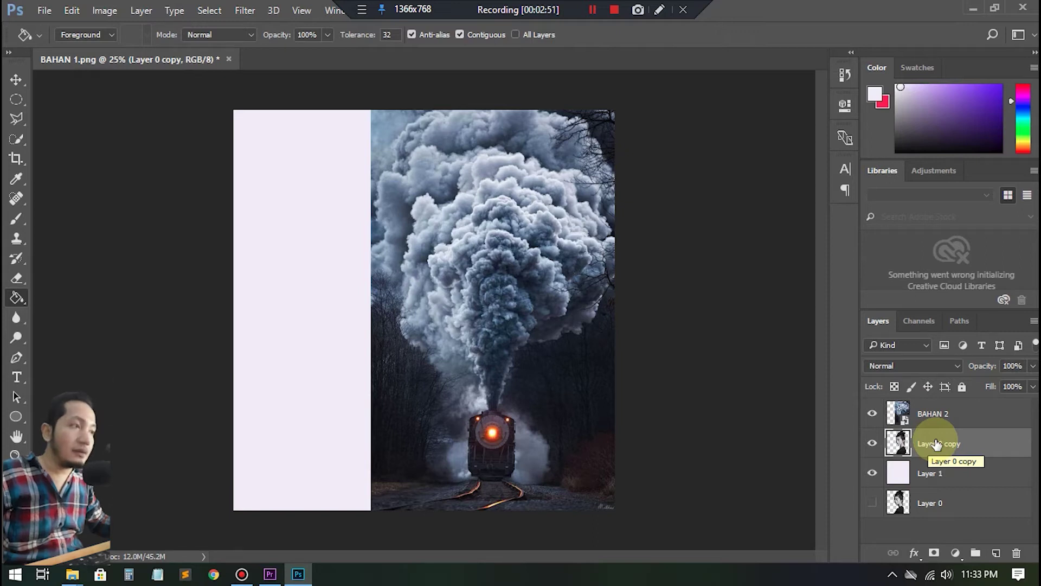
left_click(900, 417, "ctrl")
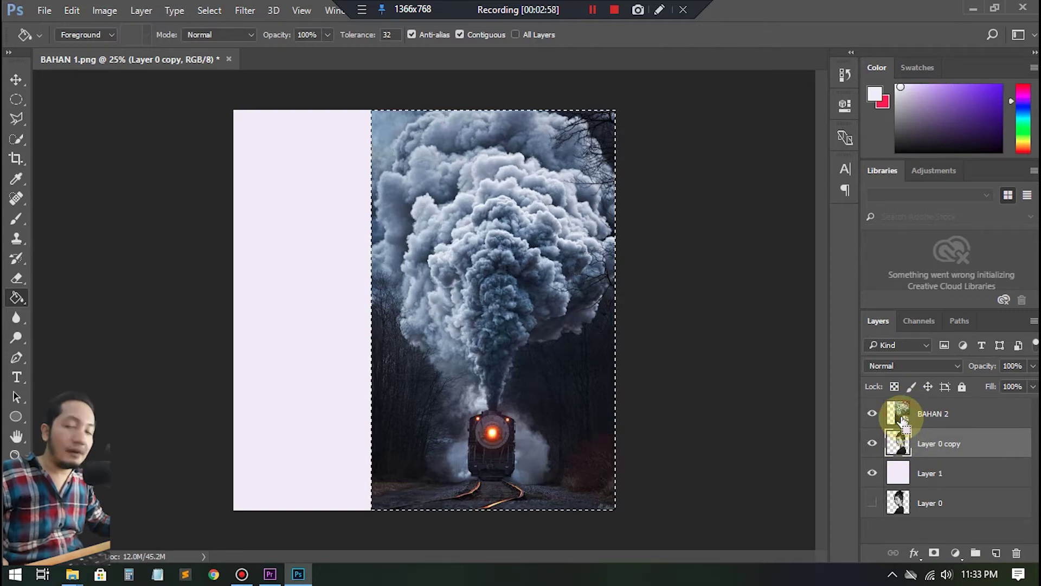
left_click(902, 449, "ctrl")
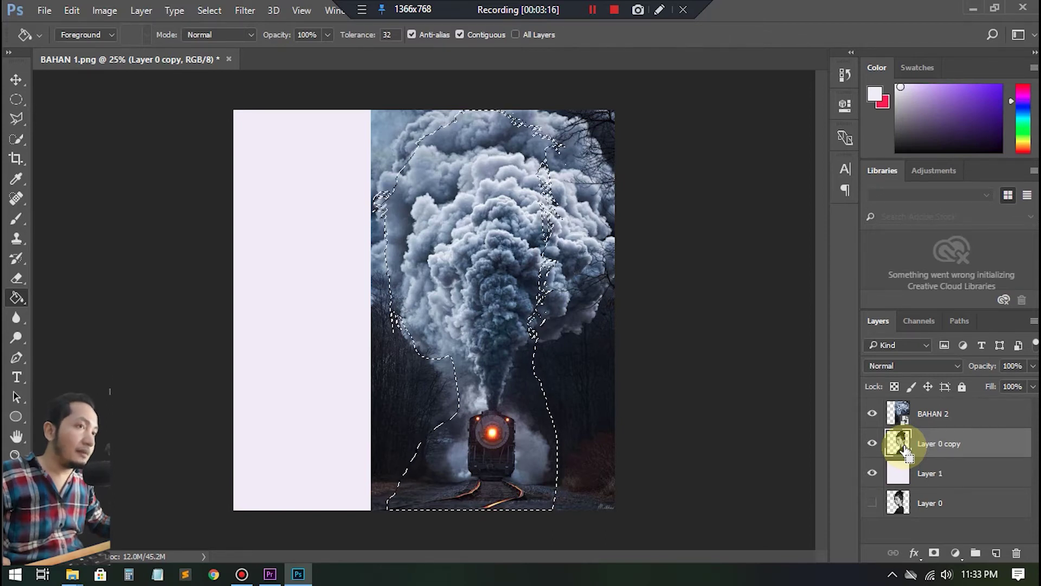
left_click(906, 415)
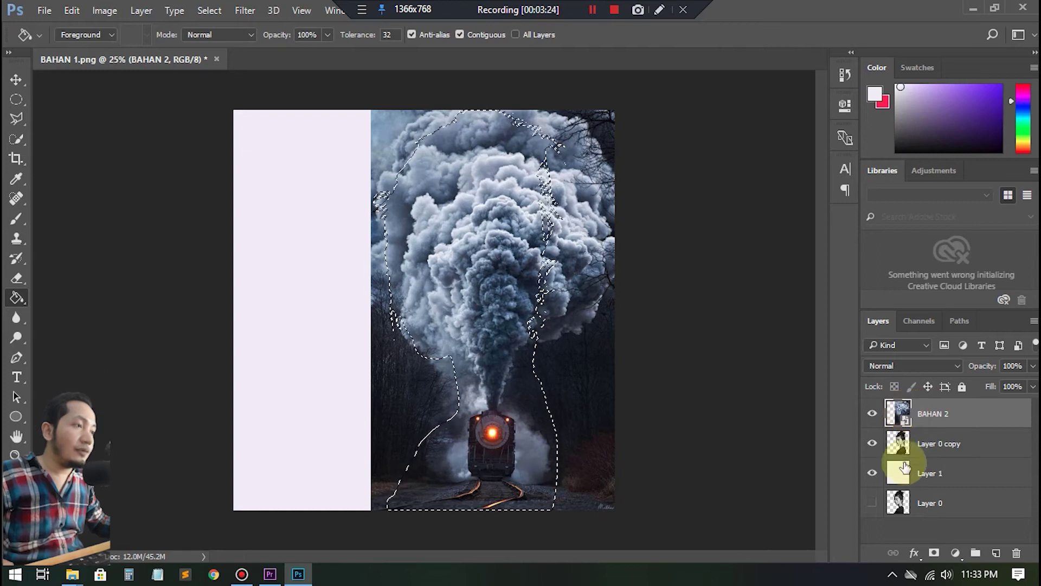
left_click(935, 554)
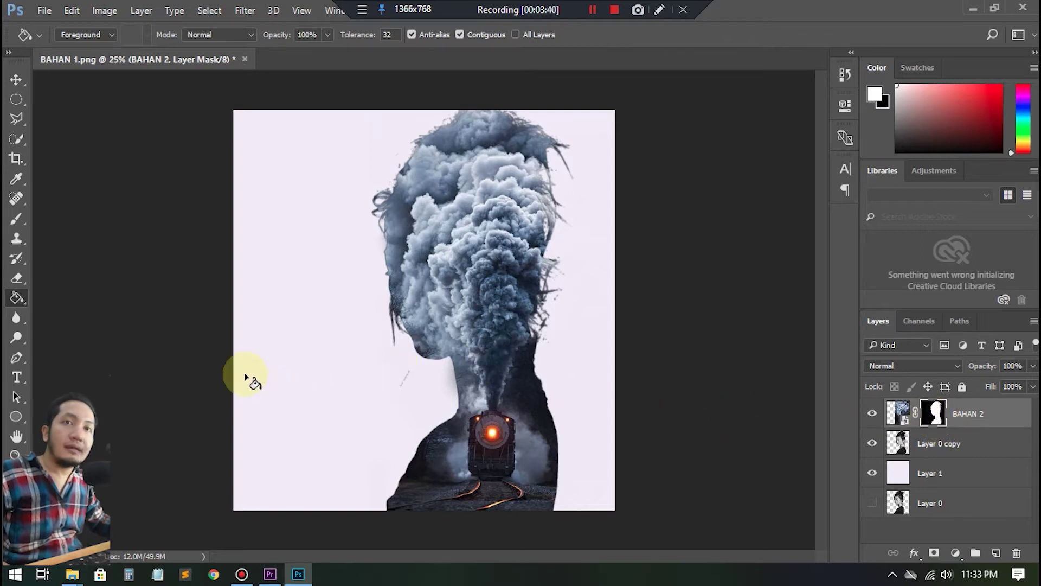
- Paint white with the 257 px Brush on the BAHAN 2 mask to reveal the smoke above and behind the woman's head
left_click(17, 228)
left_click(58, 216)
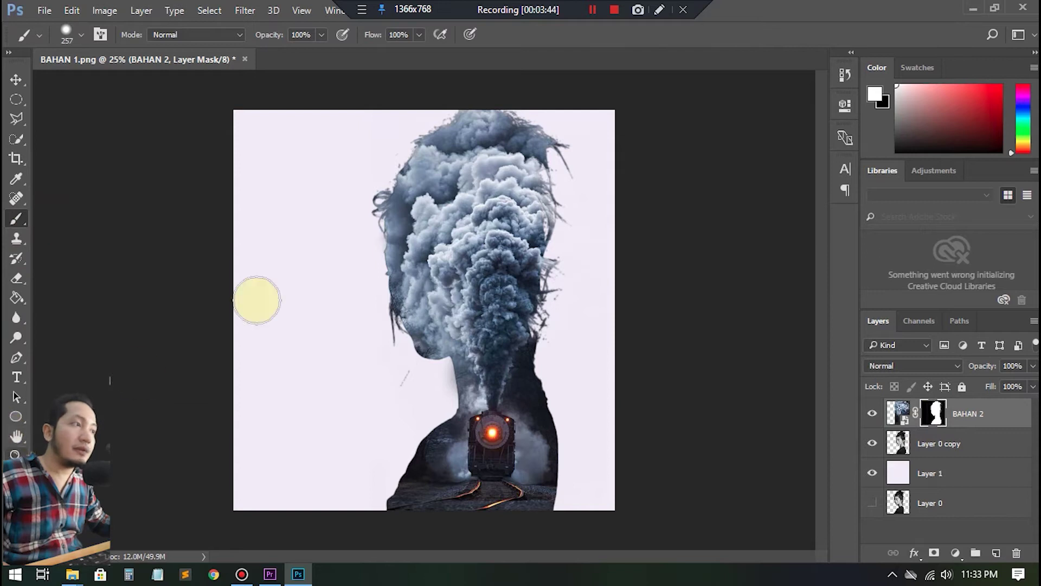
left_click_drag(551, 223, 553, 195)
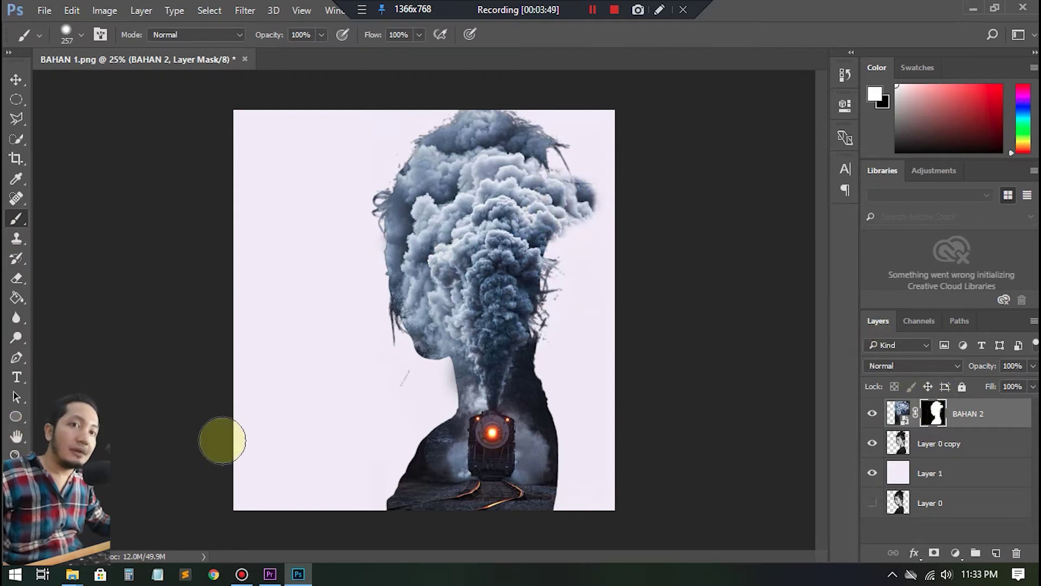
left_click(13, 477)
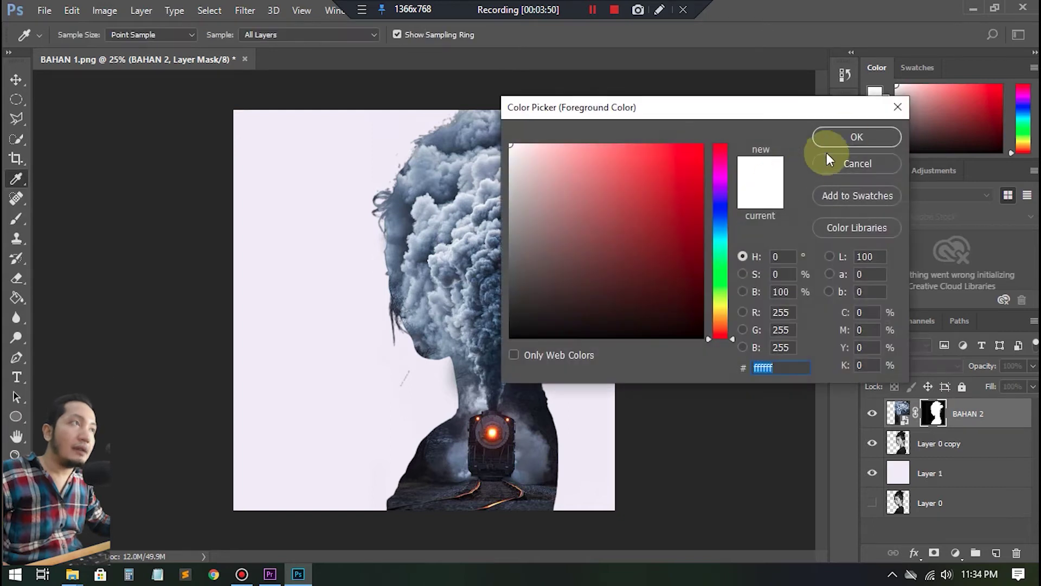
left_click(889, 135)
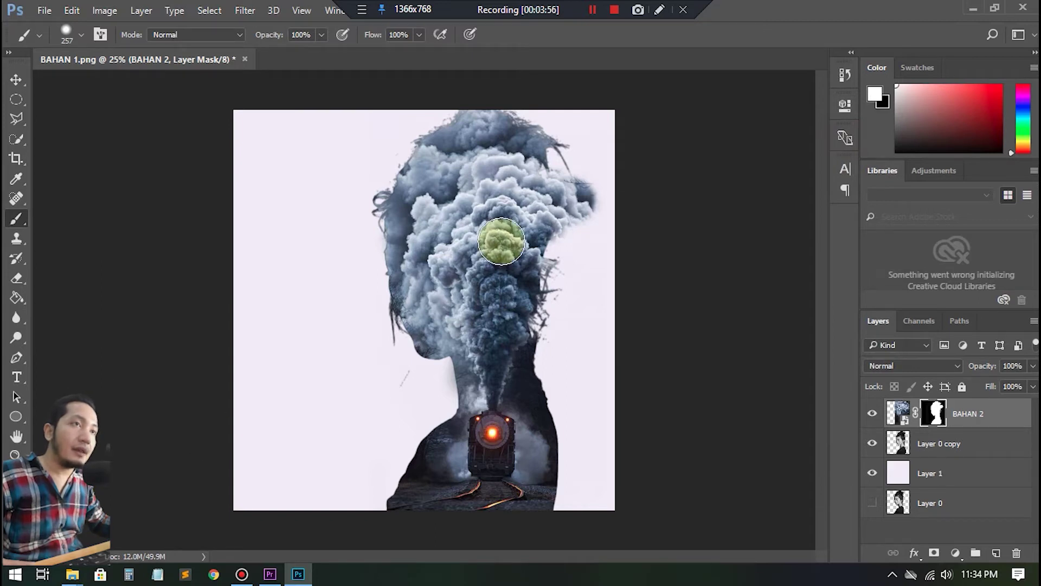
mouse_move(527, 251)
left_mouse_down()
mouse_move(541, 217)
mouse_move(520, 169)
mouse_move(555, 173)
mouse_move(565, 155)
mouse_move(544, 139)
mouse_move(605, 145)
mouse_move(578, 110)
mouse_move(537, 126)
mouse_move(558, 166)
mouse_move(589, 179)
mouse_move(572, 129)
mouse_move(567, 183)
mouse_move(520, 201)
mouse_move(498, 231)
mouse_move(476, 143)
mouse_move(511, 111)
mouse_move(468, 139)
mouse_move(422, 205)
mouse_move(419, 243)
mouse_move(438, 264)
mouse_move(467, 235)
mouse_move(480, 278)
mouse_move(514, 225)
mouse_move(571, 225)
mouse_move(527, 273)
mouse_move(507, 221)
mouse_move(580, 232)
mouse_move(606, 196)
mouse_move(585, 242)
mouse_move(598, 231)
mouse_move(567, 242)
mouse_move(607, 249)
mouse_move(602, 137)
left_mouse_up()
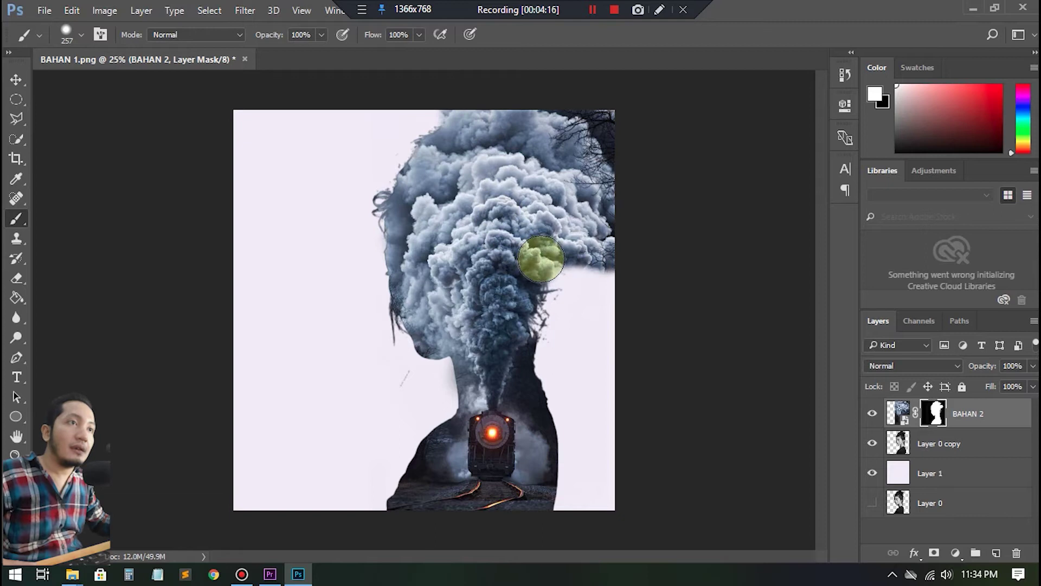
mouse_move(544, 262)
left_mouse_down()
mouse_move(553, 246)
mouse_move(616, 251)
left_mouse_up()
left_click_drag(453, 109, 421, 171)
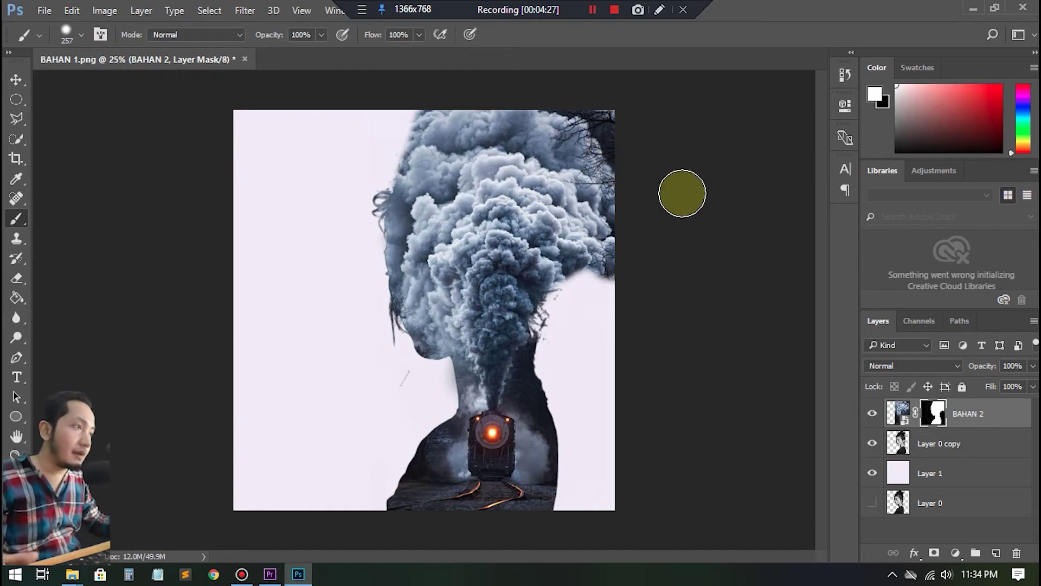
- Try the Lighten blend mode on Layer 0 copy and return it to Normal
left_click(925, 445)
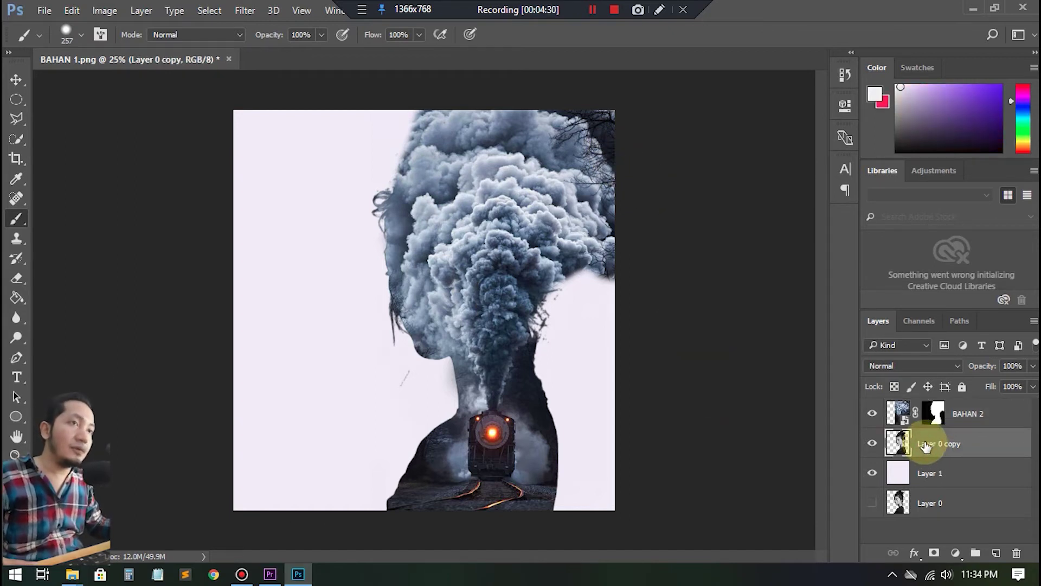
left_click(922, 366)
left_click(892, 152)
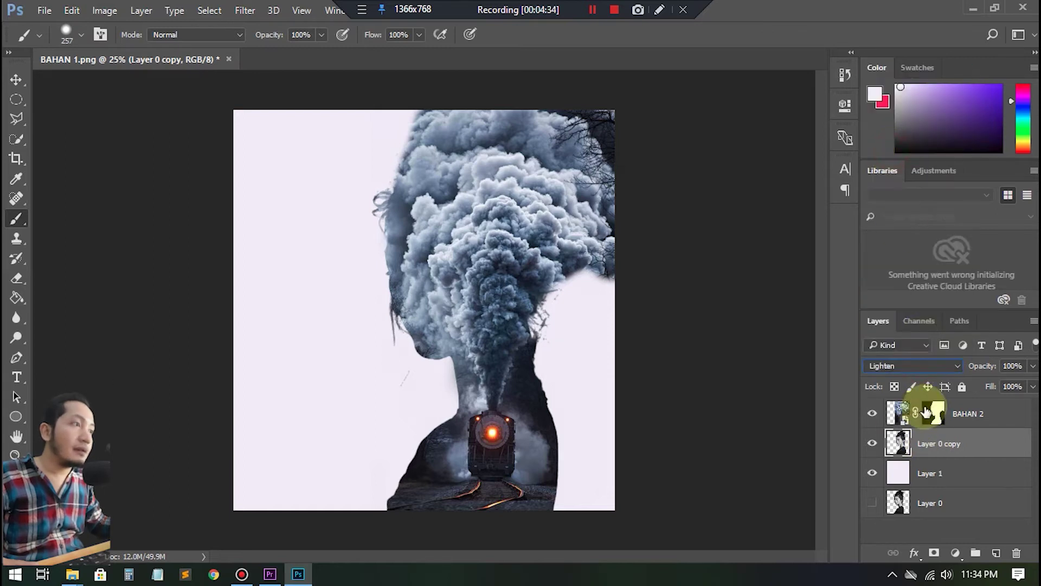
left_click(911, 365)
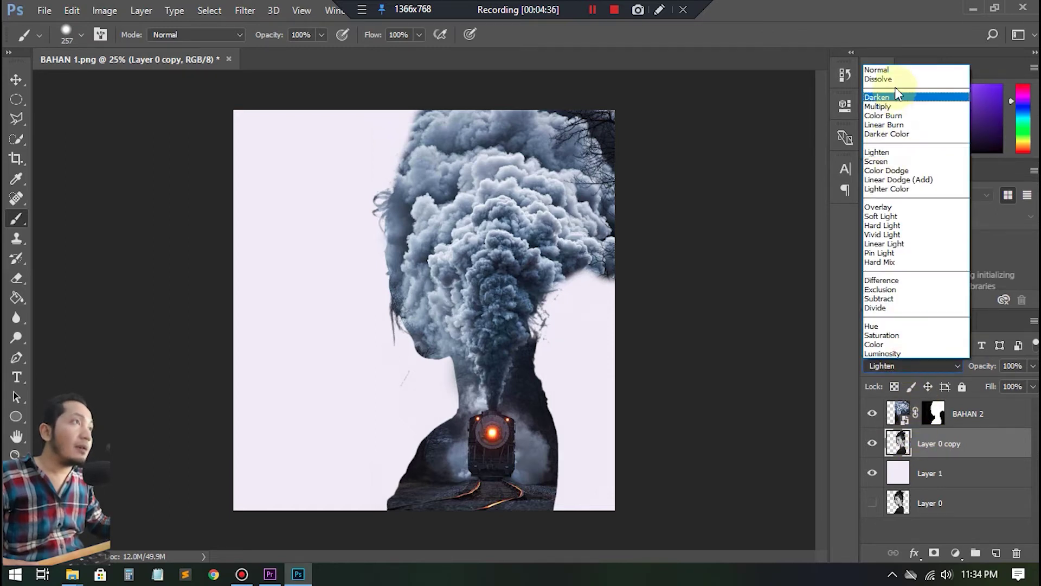
left_click(892, 77)
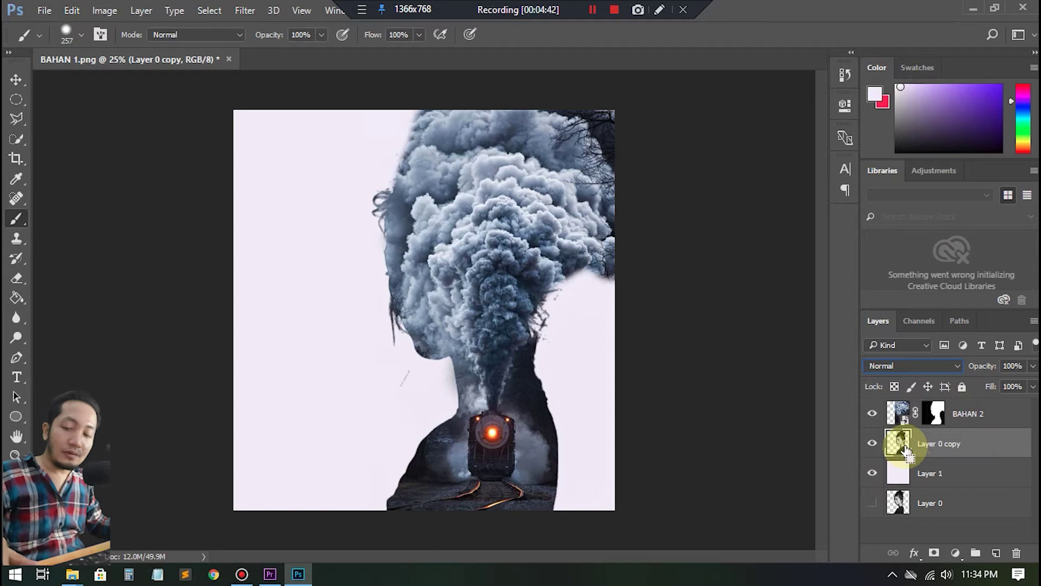
- Duplicate Layer 0 copy and move the duplicate above the BAHAN 2 layer
key("ctrl+j")
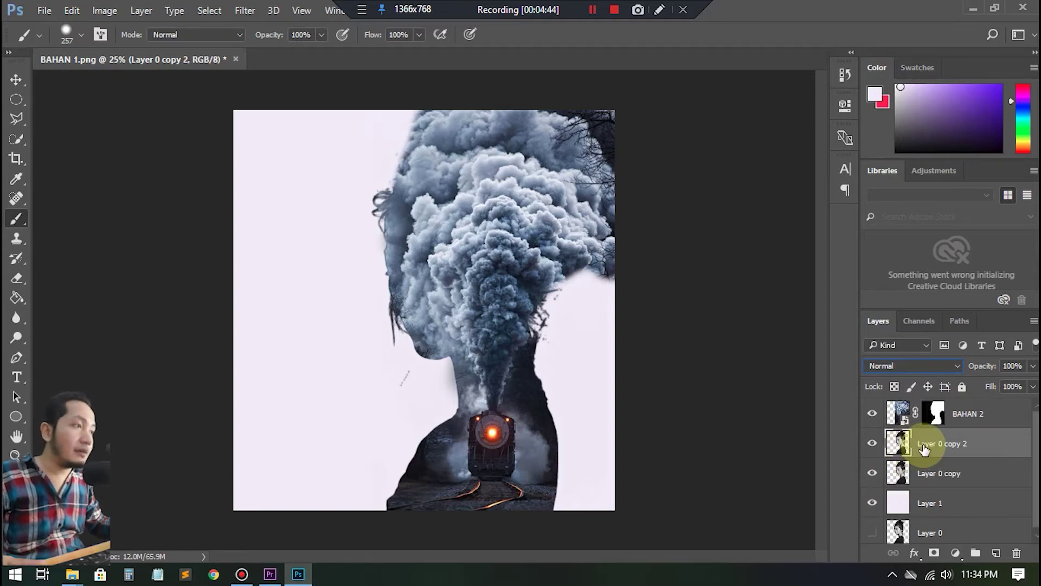
left_click_drag(926, 446, 928, 406)
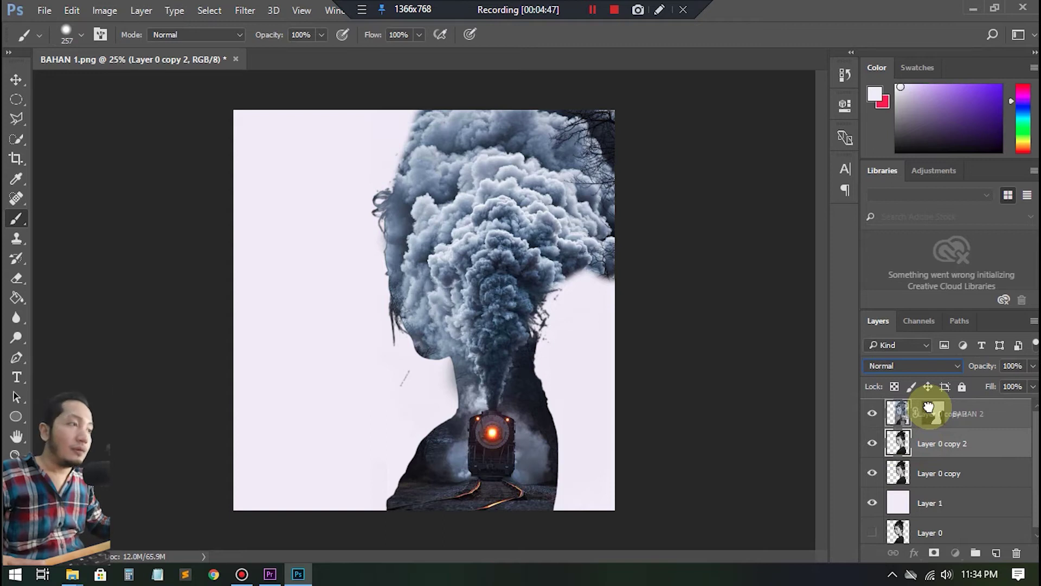
left_click_drag(928, 407, 929, 410)
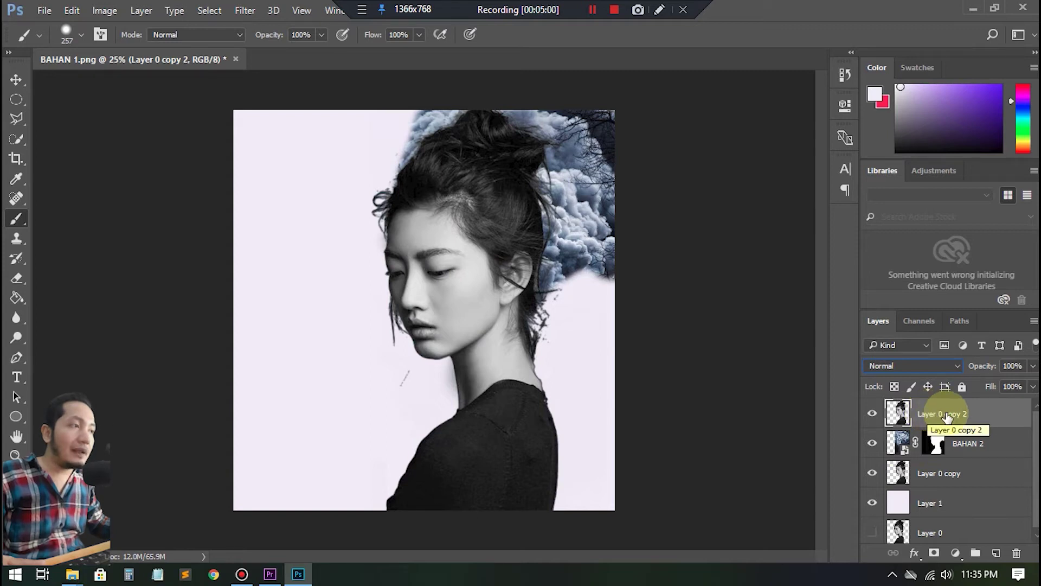
- Rename the topmost portrait copy as erase tool 1
right_click(946, 413)
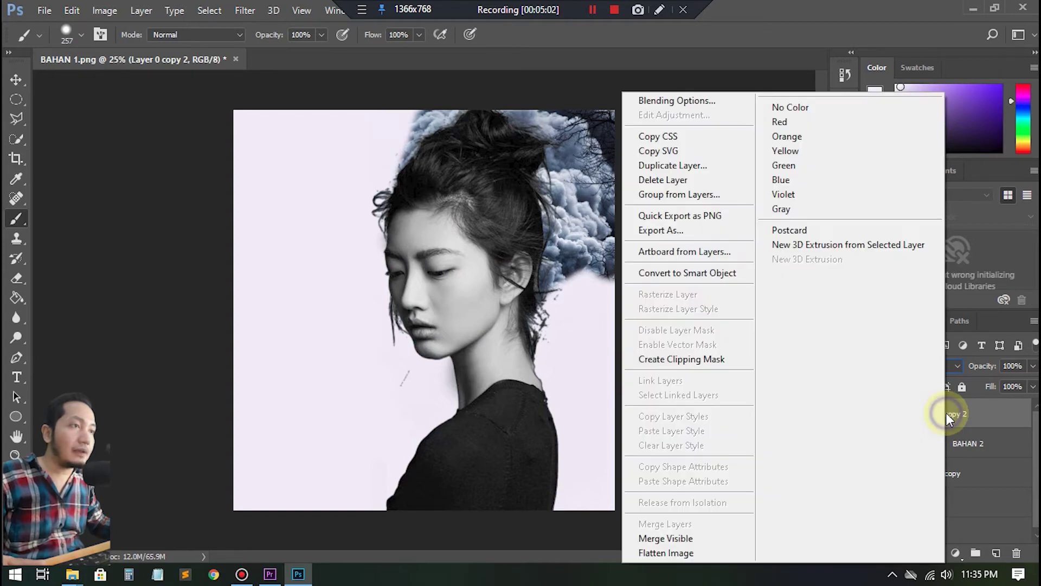
left_click(955, 415)
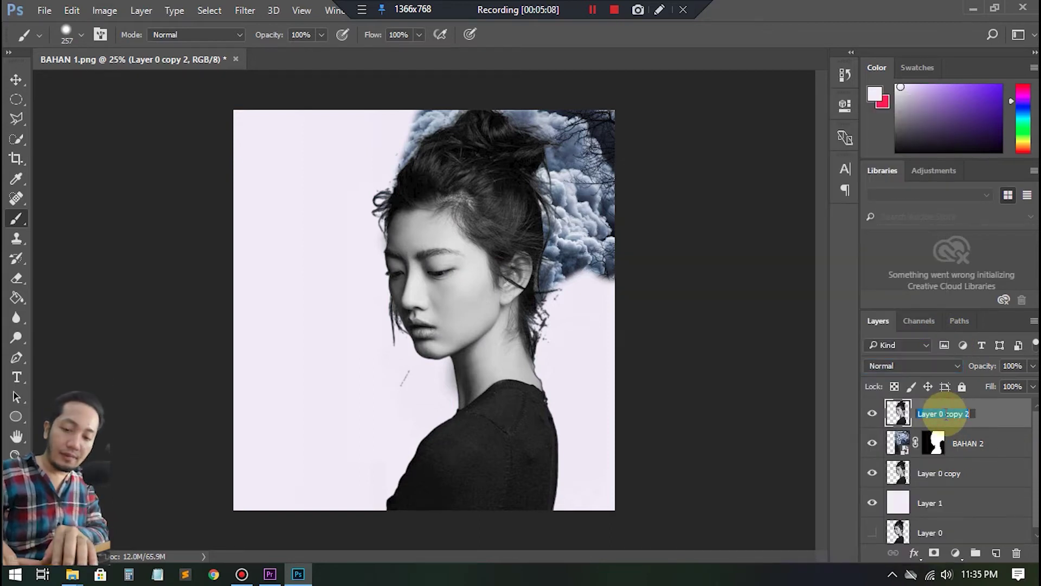
type("erase")
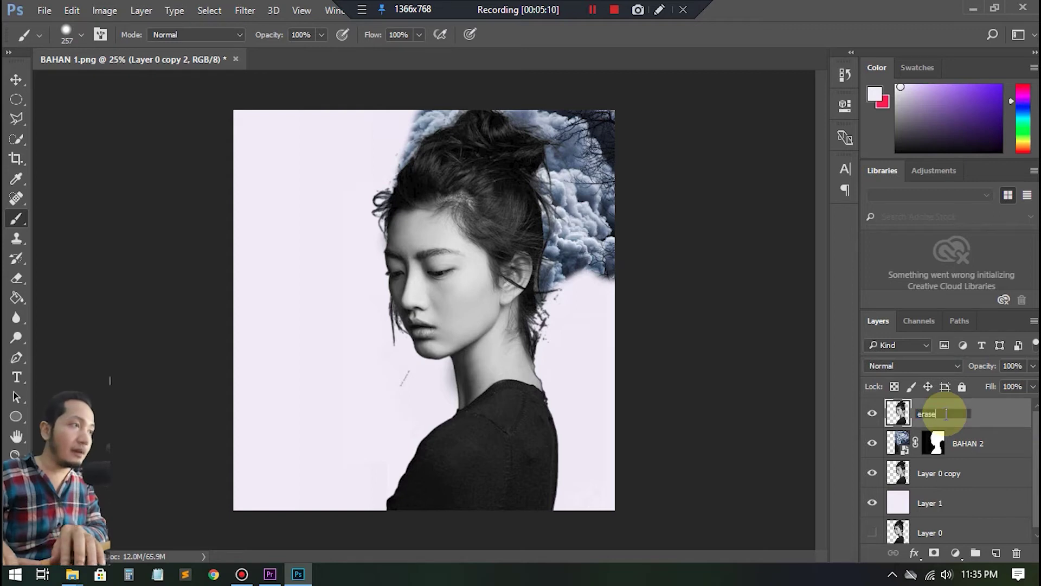
type(" tool")
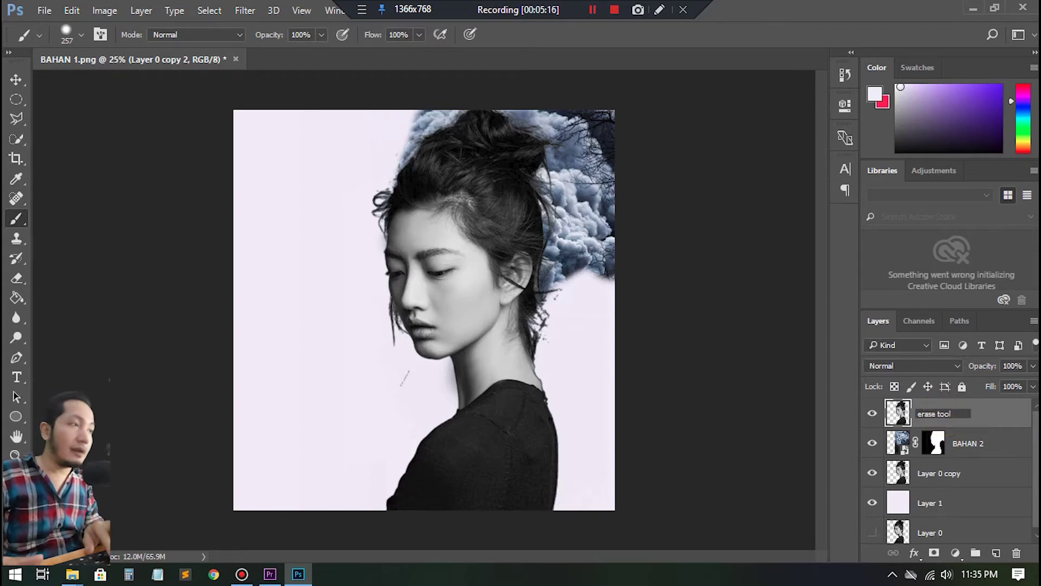
type(" 1")
key("Return")
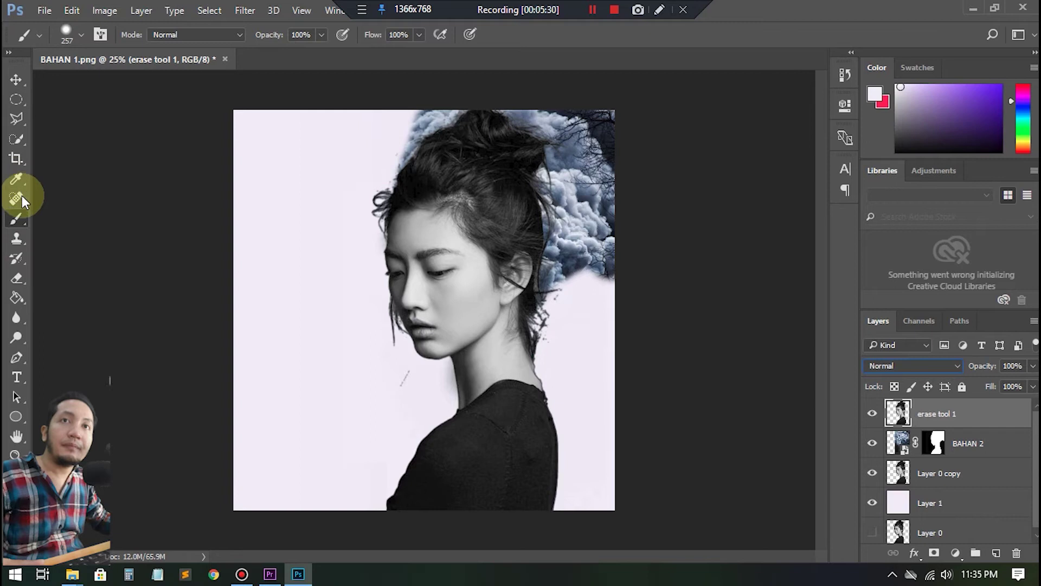
- Using the Eraser with a softened 156 px tip, erase the woman's hair bun and the hair at the back of her head
left_click_drag(18, 278, 41, 273)
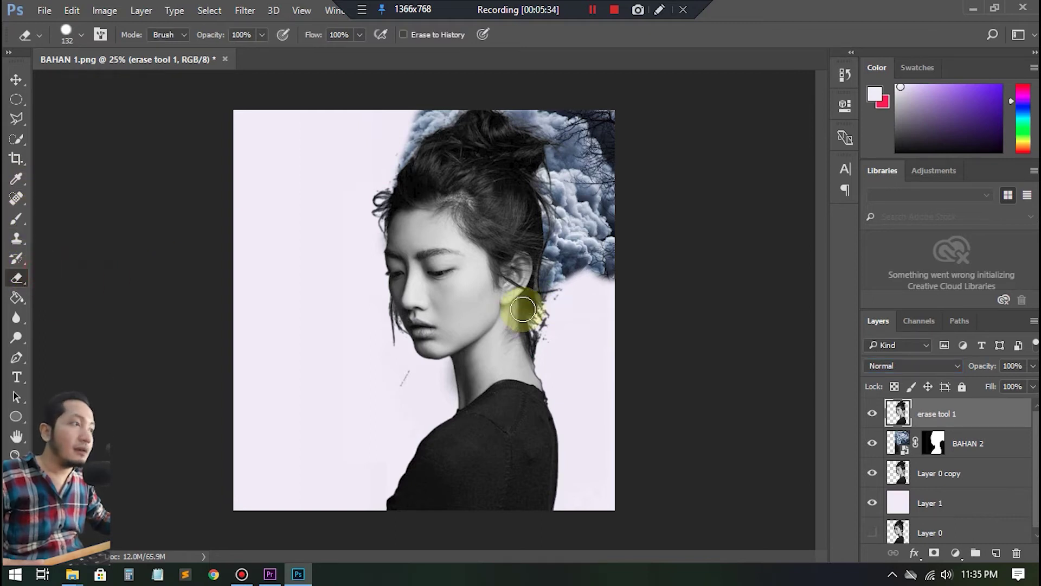
mouse_move(472, 262)
left_mouse_down()
mouse_move(490, 271)
mouse_move(499, 260)
left_mouse_up()
key("ctrl+z")
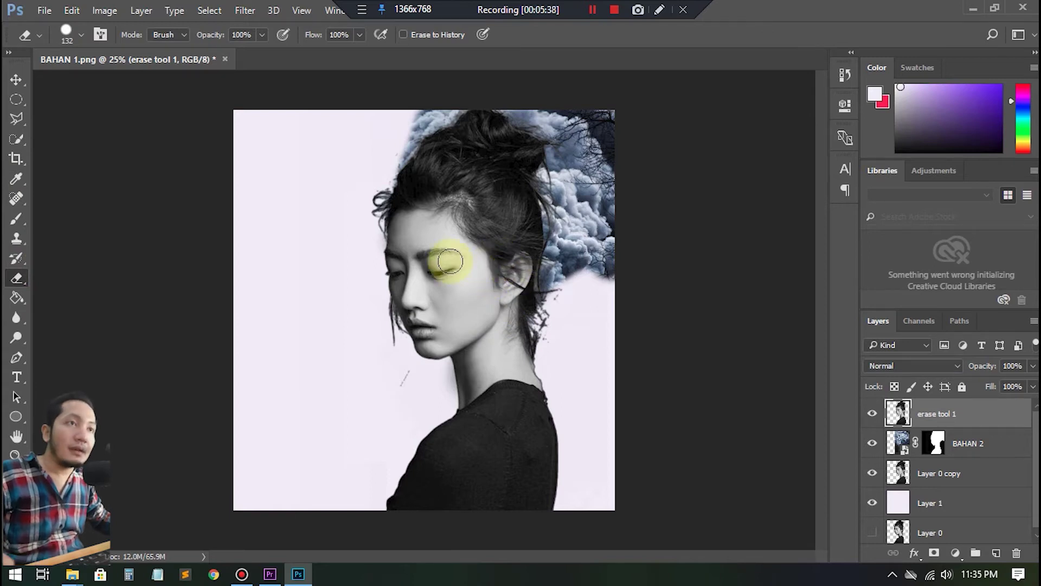
right_click(311, 223, "alt")
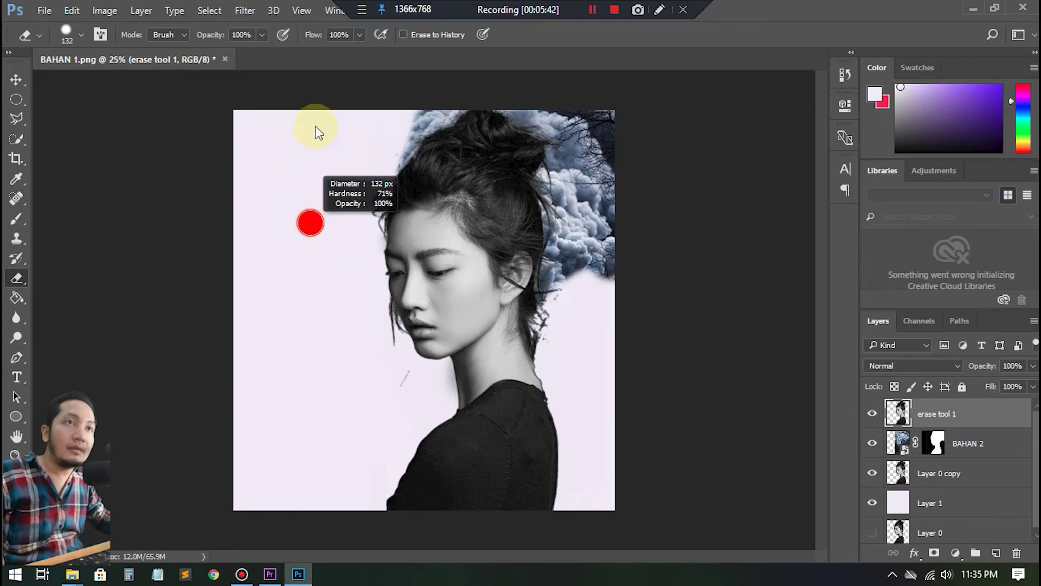
left_click_drag(317, 86, 320, 61)
right_click(360, 270, "alt")
left_click_drag(360, 270, 370, 265)
mouse_move(472, 223)
left_mouse_down()
mouse_move(493, 186)
mouse_move(549, 182)
mouse_move(539, 156)
mouse_move(530, 210)
mouse_move(496, 128)
mouse_move(539, 121)
mouse_move(483, 135)
mouse_move(476, 158)
mouse_move(497, 193)
mouse_move(448, 158)
mouse_move(453, 144)
mouse_move(434, 121)
mouse_move(428, 155)
mouse_move(467, 184)
mouse_move(482, 181)
mouse_move(480, 212)
mouse_move(493, 227)
mouse_move(544, 239)
left_mouse_up()
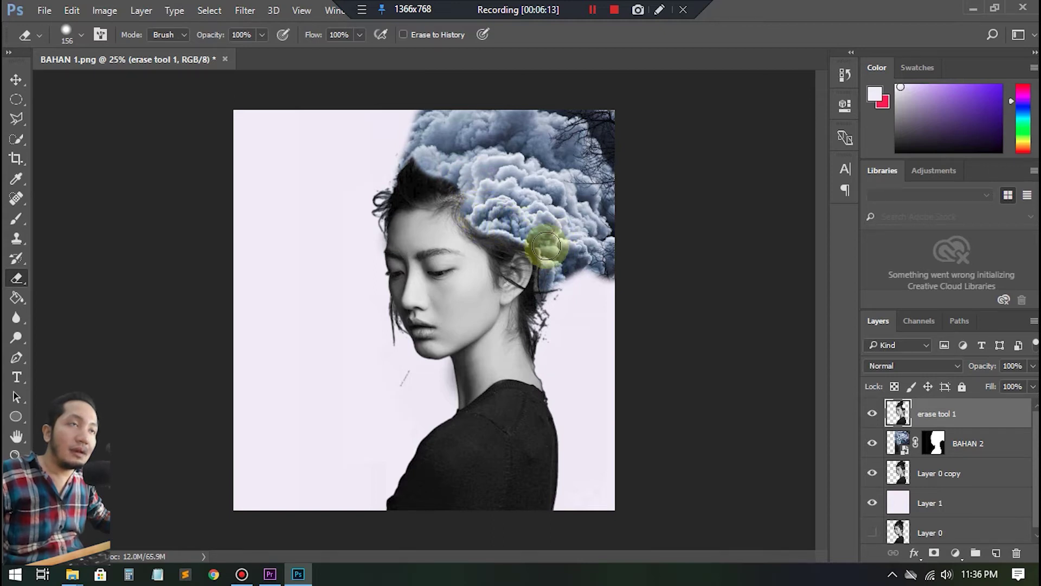
- Reduce the Eraser to 68 px and erase the remaining hair along the forehead hairline and around the ear
right_click(506, 159, "alt")
left_click_drag(512, 161, 498, 163)
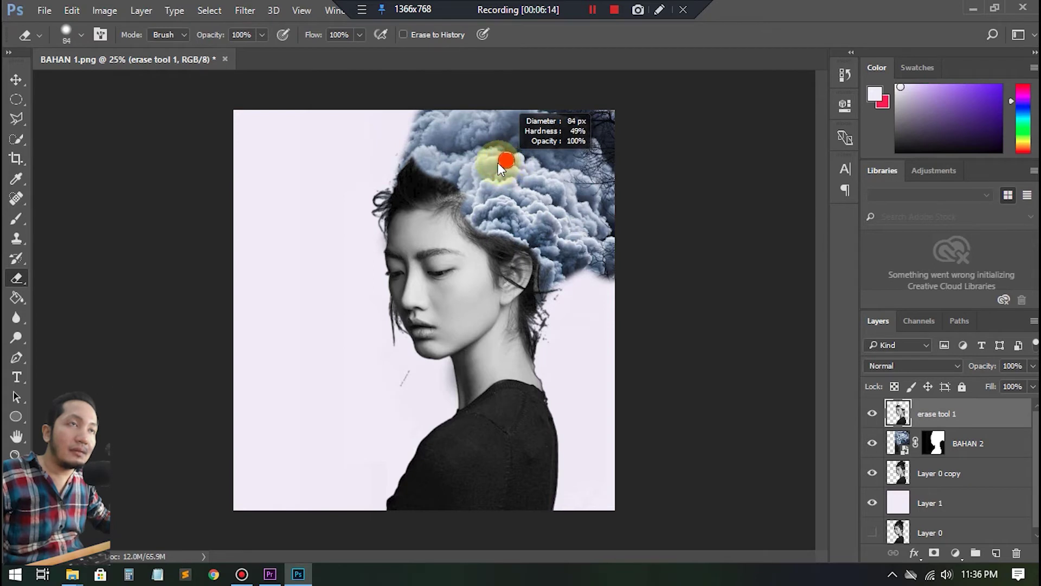
scroll(412, 228, "up", 3)
mouse_move(442, 167)
left_mouse_down()
mouse_move(407, 102)
mouse_move(453, 112)
mouse_move(481, 139)
mouse_move(390, 138)
mouse_move(372, 163)
mouse_move(377, 175)
mouse_move(488, 151)
mouse_move(463, 159)
mouse_move(496, 185)
mouse_move(504, 209)
mouse_move(547, 220)
mouse_move(530, 226)
mouse_move(546, 238)
mouse_move(495, 202)
mouse_move(474, 169)
mouse_move(395, 168)
mouse_move(458, 165)
mouse_move(531, 213)
mouse_move(490, 216)
mouse_move(491, 193)
mouse_move(577, 233)
mouse_move(564, 261)
mouse_move(542, 239)
mouse_move(564, 269)
mouse_move(583, 251)
mouse_move(565, 269)
mouse_move(513, 224)
mouse_move(569, 233)
mouse_move(543, 232)
mouse_move(490, 189)
mouse_move(616, 240)
mouse_move(642, 299)
mouse_move(612, 345)
left_mouse_up()
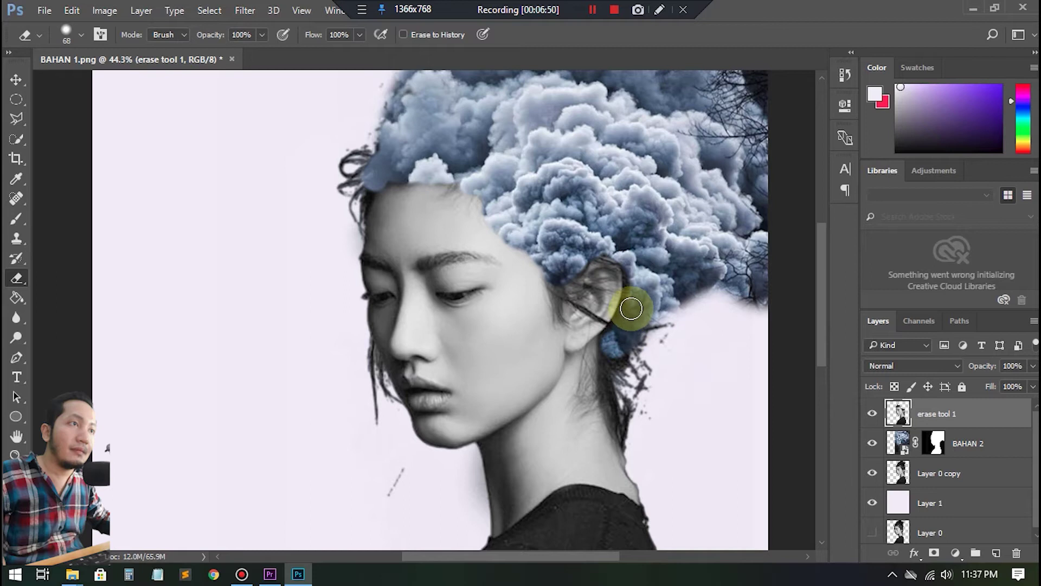
- Erase the woman's neck on the erase tool 1 layer, following the jawline from ear to chin and down to the collar
mouse_move(639, 282)
left_mouse_down()
mouse_move(588, 386)
mouse_move(584, 325)
mouse_move(584, 335)
mouse_move(557, 322)
mouse_move(568, 260)
mouse_move(512, 386)
mouse_move(515, 402)
mouse_move(532, 401)
mouse_move(530, 388)
mouse_move(546, 486)
mouse_move(502, 509)
mouse_move(447, 496)
mouse_move(390, 520)
mouse_move(385, 492)
mouse_move(372, 532)
mouse_move(440, 499)
mouse_move(468, 521)
mouse_move(490, 506)
mouse_move(527, 540)
mouse_move(569, 542)
mouse_move(555, 473)
mouse_move(570, 548)
mouse_move(535, 441)
mouse_move(526, 355)
mouse_move(495, 399)
mouse_move(515, 308)
mouse_move(483, 340)
mouse_move(479, 406)
mouse_move(465, 393)
mouse_move(437, 410)
mouse_move(459, 377)
left_mouse_up()
scroll(569, 353, "down", 3)
scroll(541, 320, "up", 2)
key("ctrl+z")
scroll(459, 377, "up", 4)
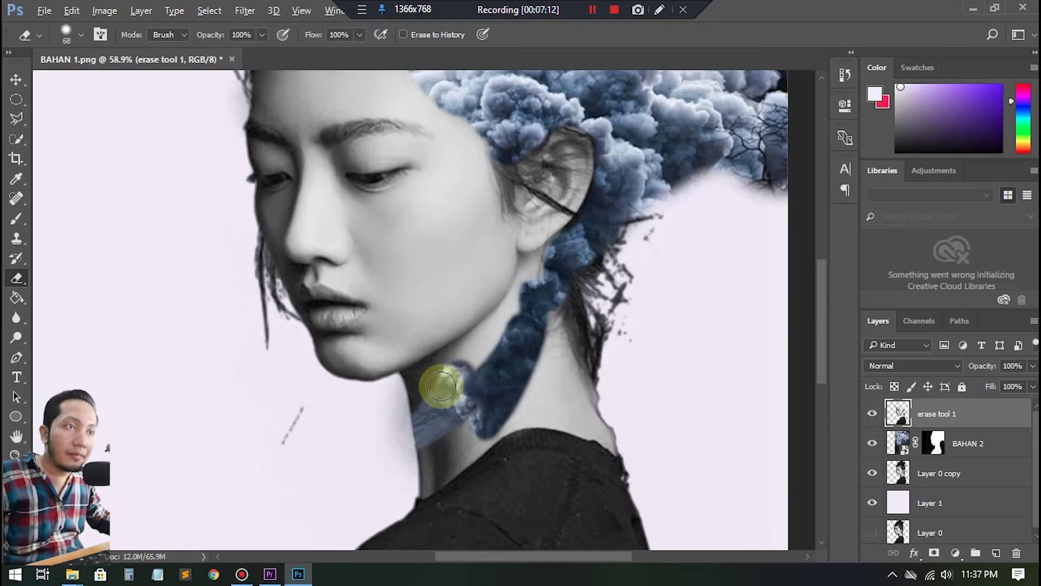
mouse_move(420, 387)
left_mouse_down()
mouse_move(499, 334)
mouse_move(541, 280)
left_mouse_up()
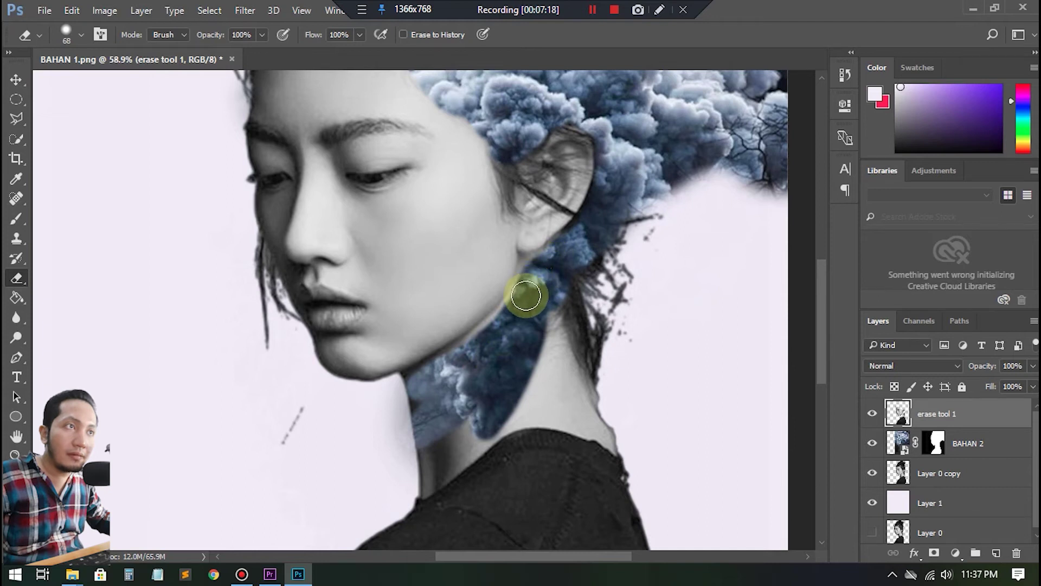
mouse_move(501, 329)
left_mouse_down()
mouse_move(416, 391)
mouse_move(419, 495)
mouse_move(428, 443)
mouse_move(437, 454)
mouse_move(454, 451)
mouse_move(486, 417)
mouse_move(499, 460)
mouse_move(545, 378)
mouse_move(555, 421)
mouse_move(548, 329)
mouse_move(554, 308)
mouse_move(569, 380)
mouse_move(568, 287)
mouse_move(578, 271)
mouse_move(570, 302)
mouse_move(589, 270)
mouse_move(578, 325)
mouse_move(597, 258)
mouse_move(578, 344)
mouse_move(586, 452)
mouse_move(590, 418)
mouse_move(600, 441)
mouse_move(570, 423)
left_mouse_up()
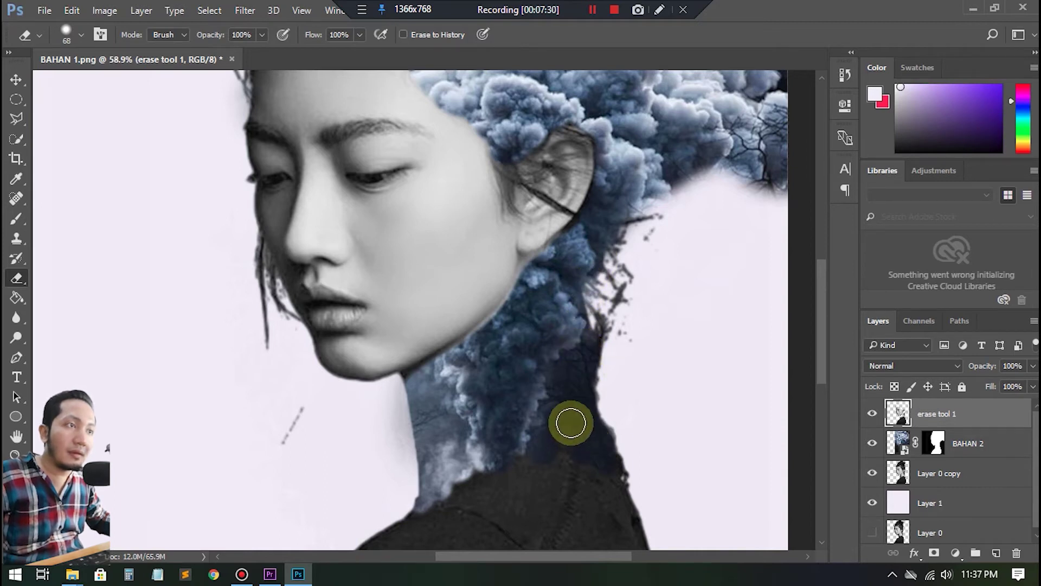
- Enlarge the Eraser to 300 px and erase the woman's dark clothing on the erase tool 1 layer to reveal the locomotive
scroll(570, 423, "down", 4)
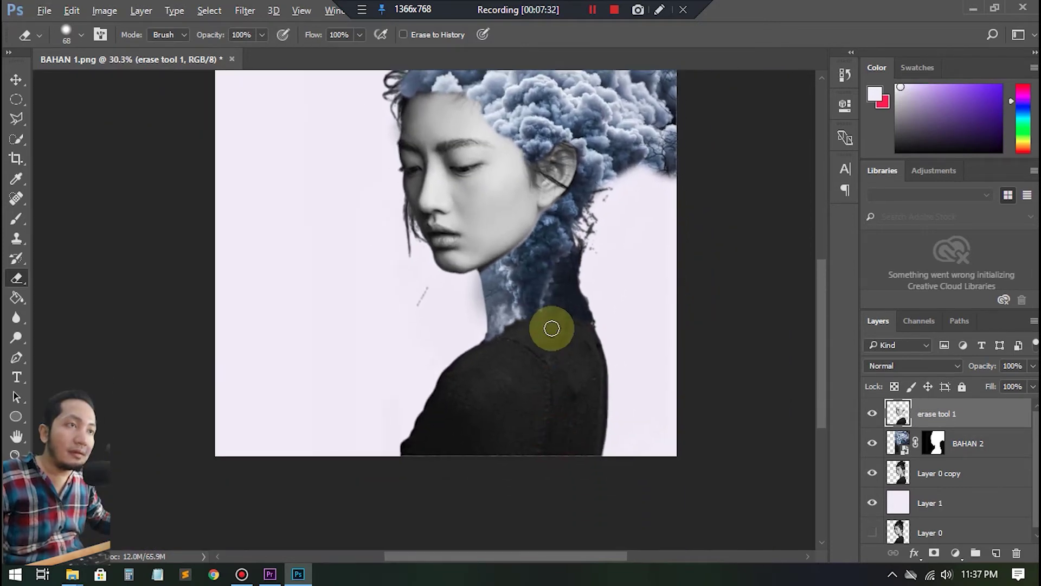
right_click(551, 334, "alt")
mouse_move(551, 333)
left_mouse_down()
mouse_move(575, 324)
mouse_move(567, 397)
mouse_move(553, 336)
mouse_move(552, 431)
mouse_move(553, 333)
mouse_move(578, 426)
mouse_move(561, 296)
mouse_move(574, 441)
mouse_move(541, 412)
mouse_move(545, 325)
mouse_move(512, 340)
mouse_move(496, 392)
mouse_move(465, 433)
mouse_move(468, 409)
mouse_move(433, 461)
mouse_move(475, 396)
mouse_move(435, 433)
mouse_move(438, 425)
mouse_move(528, 346)
mouse_move(511, 300)
mouse_move(554, 333)
mouse_move(556, 266)
mouse_move(580, 456)
mouse_move(560, 292)
mouse_move(539, 326)
mouse_move(540, 276)
mouse_move(566, 237)
mouse_move(490, 297)
left_mouse_up()
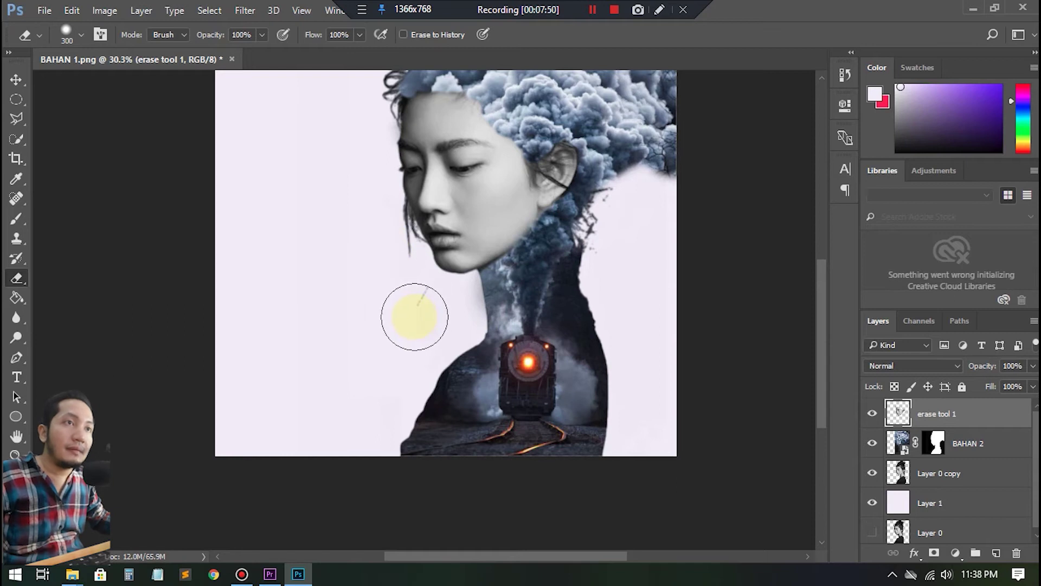
- Reduce the Eraser to 109 px and erase the loose hair strands beside the face and the stray mark below the chin across the portrait layers
scroll(406, 314, "up", 4)
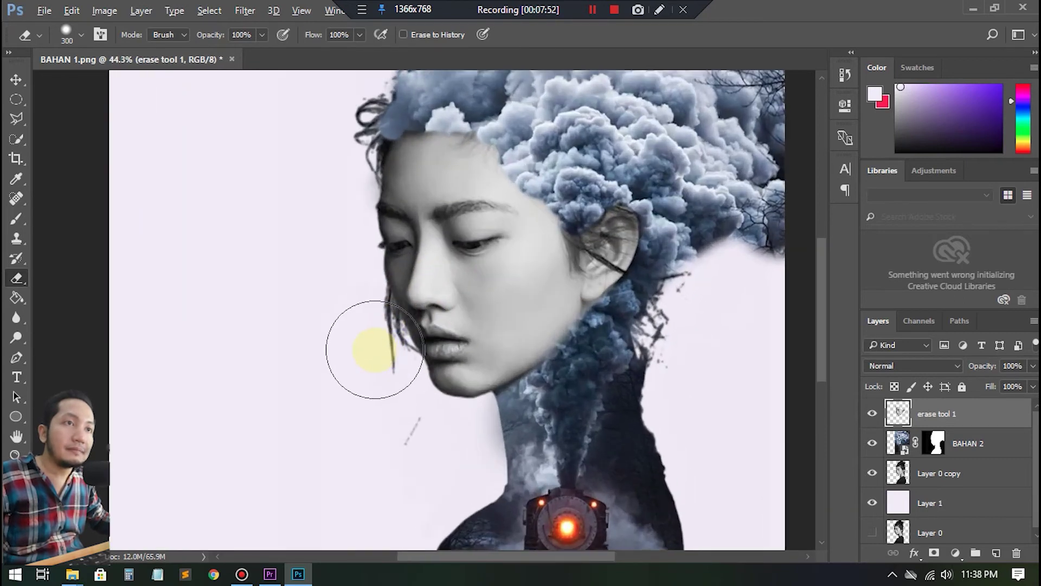
mouse_move(356, 395)
left_mouse_down()
mouse_move(322, 405)
mouse_move(352, 405)
mouse_move(274, 412)
left_mouse_up()
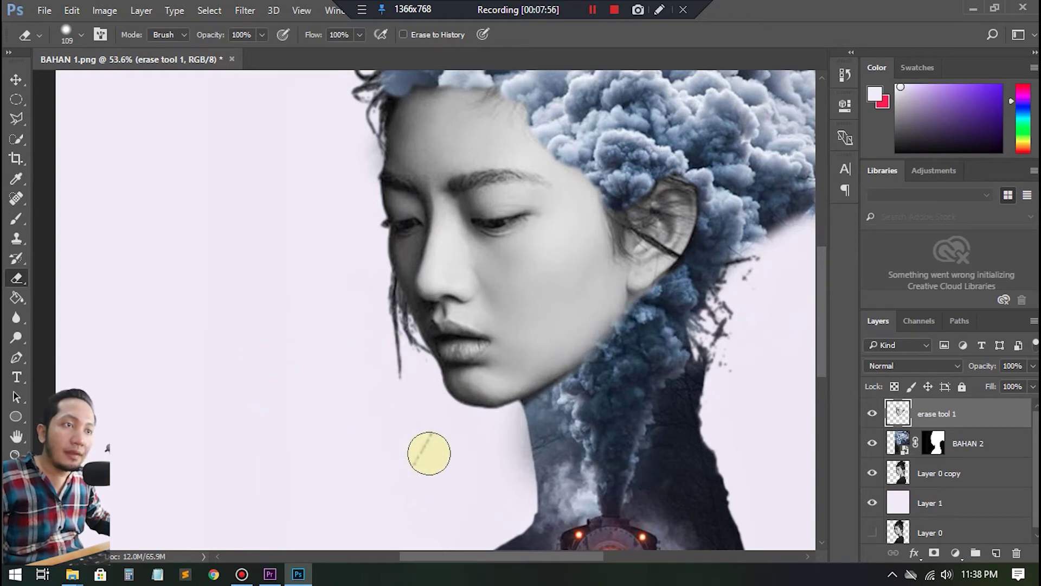
scroll(942, 445, "down", 1)
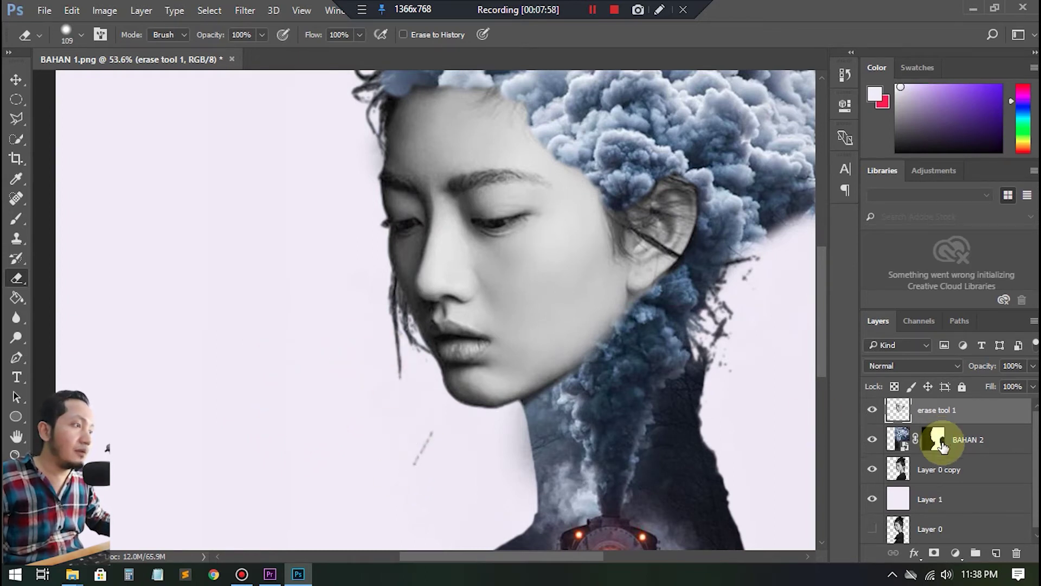
left_click(937, 476)
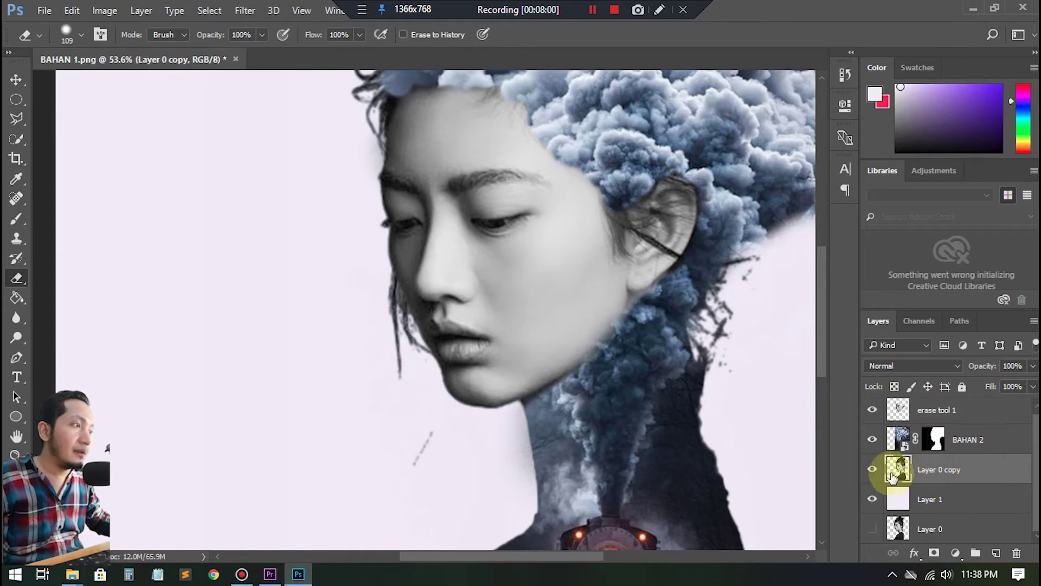
scroll(921, 473, "up", 1)
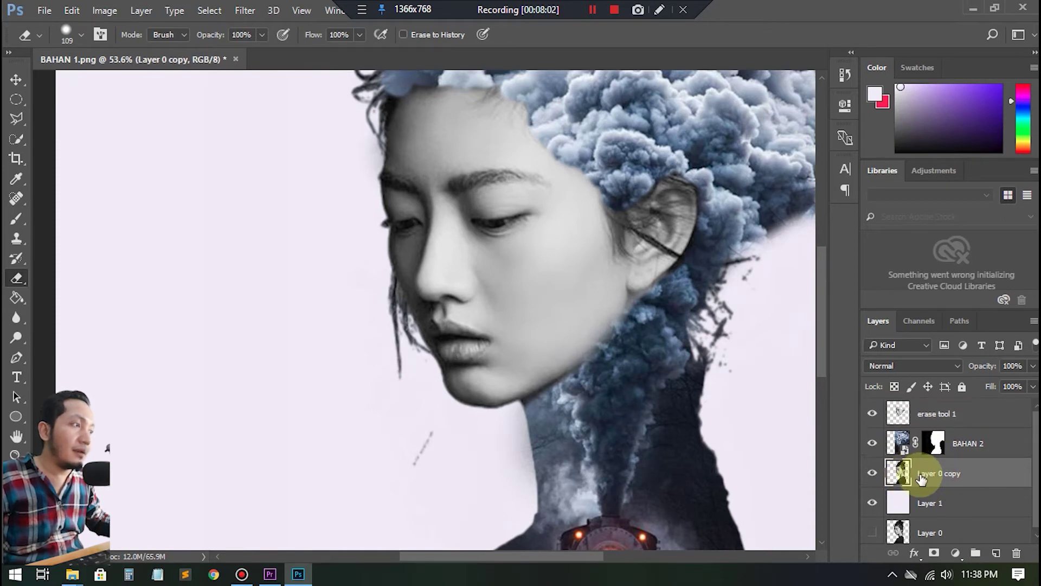
left_click(379, 370)
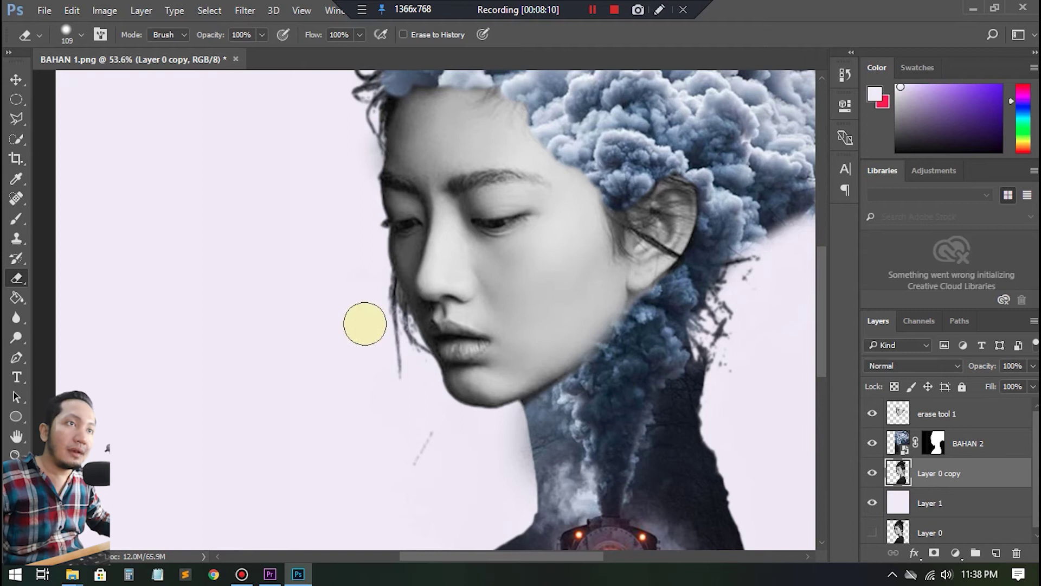
left_click_drag(378, 301, 396, 378)
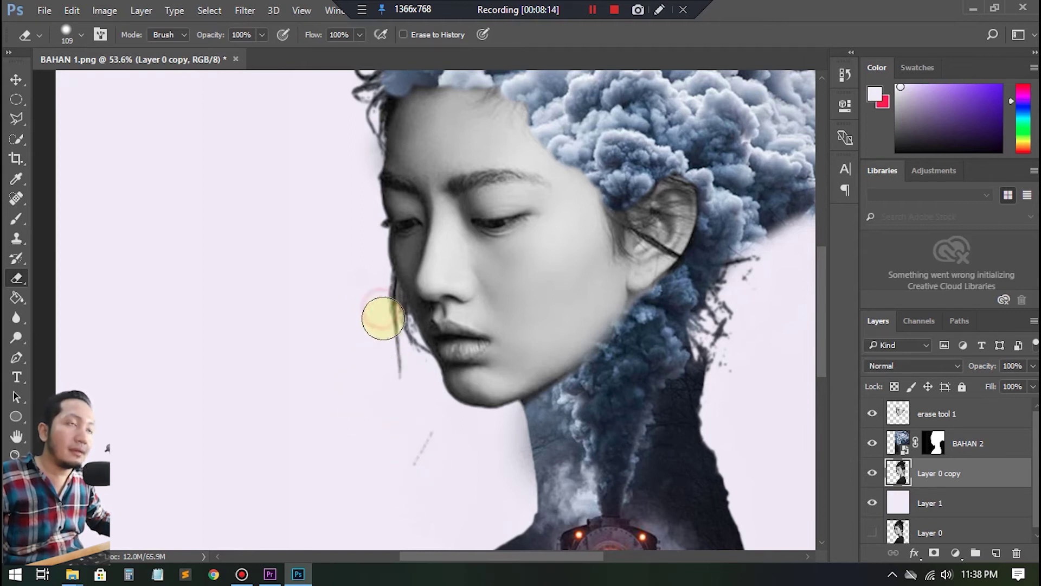
left_click(900, 414)
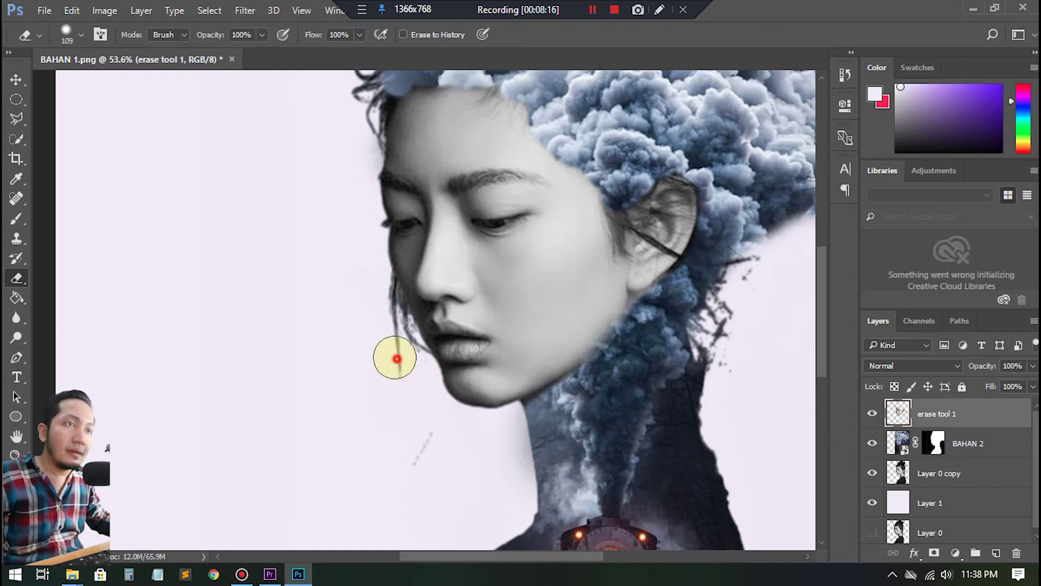
left_click(933, 442)
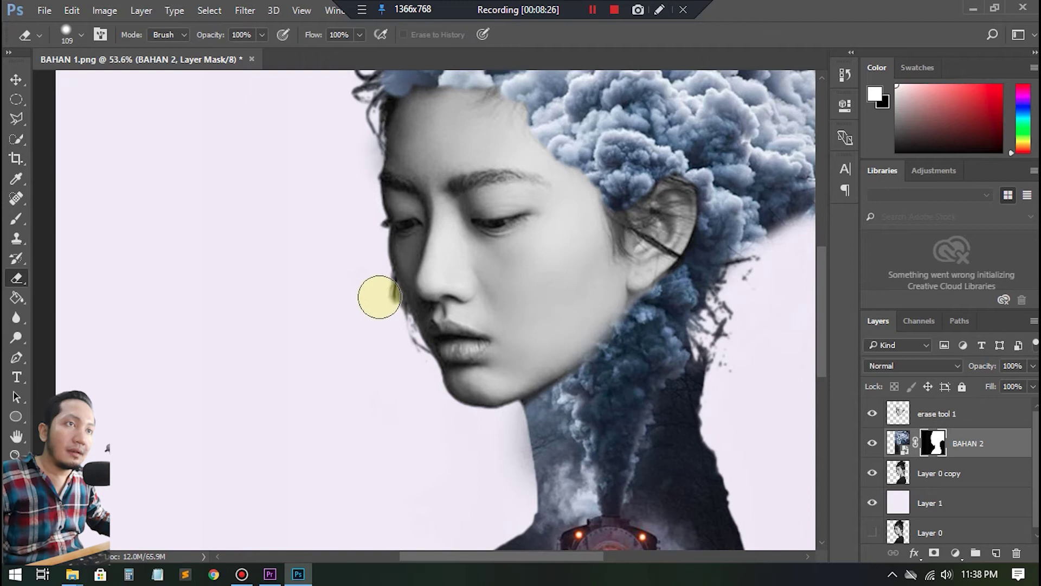
- With a 39 px Eraser, clean the leftover hair along the cheek and mouth on erase tool 1, the BAHAN 2 mask and Layer 0 copy
left_click(899, 413)
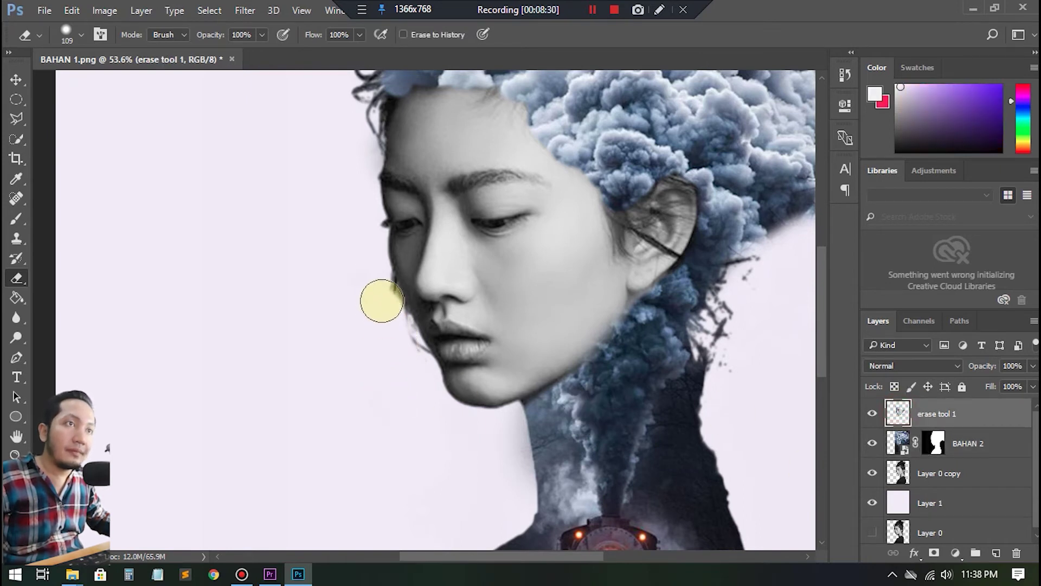
scroll(381, 305, "up", 3)
mouse_move(386, 306)
left_mouse_down()
mouse_move(411, 308)
mouse_move(355, 311)
mouse_move(393, 277)
mouse_move(401, 285)
left_mouse_up()
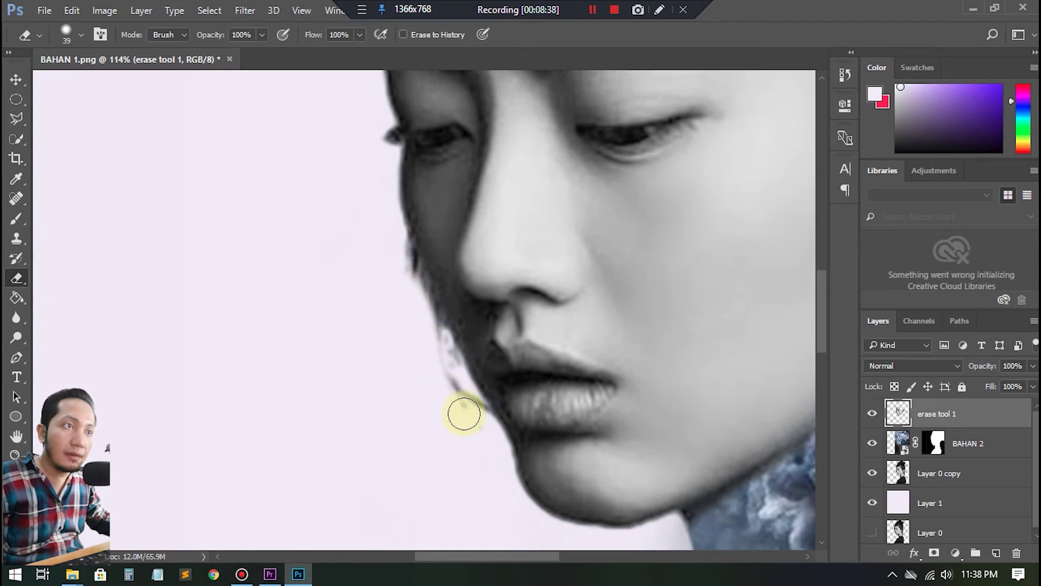
left_click(933, 443)
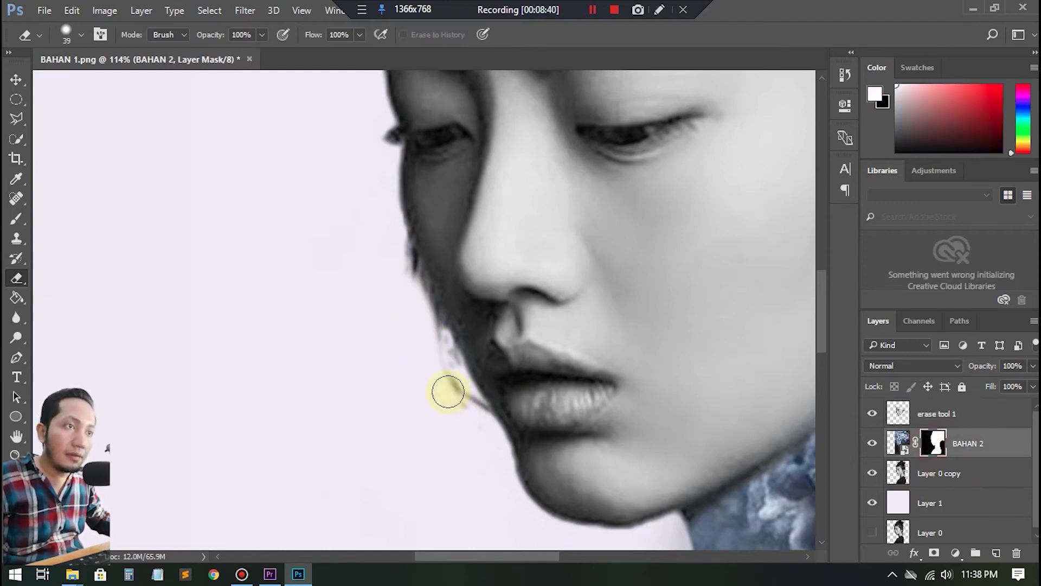
left_click(914, 473)
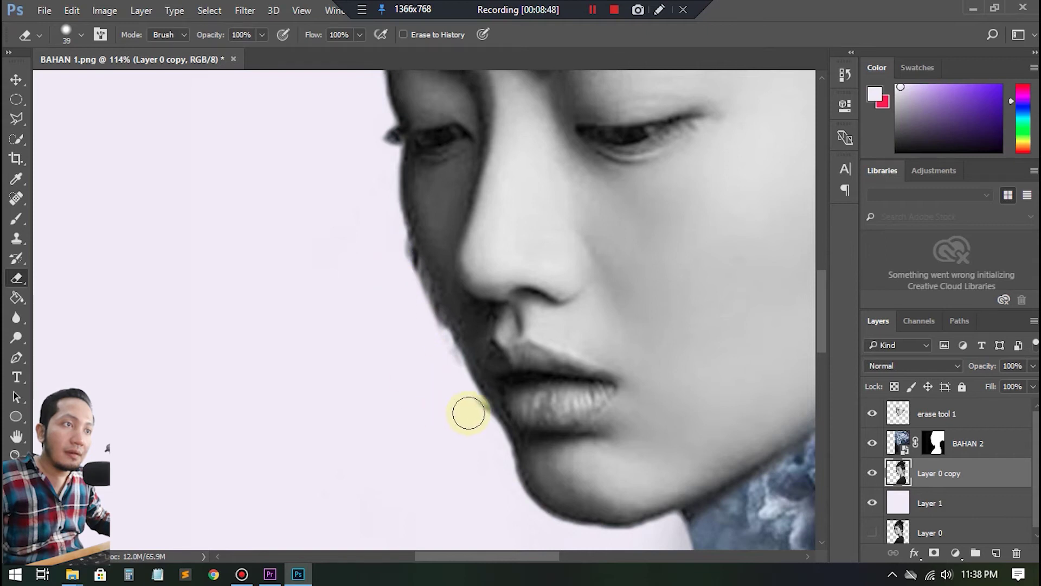
scroll(445, 368, "down", 6)
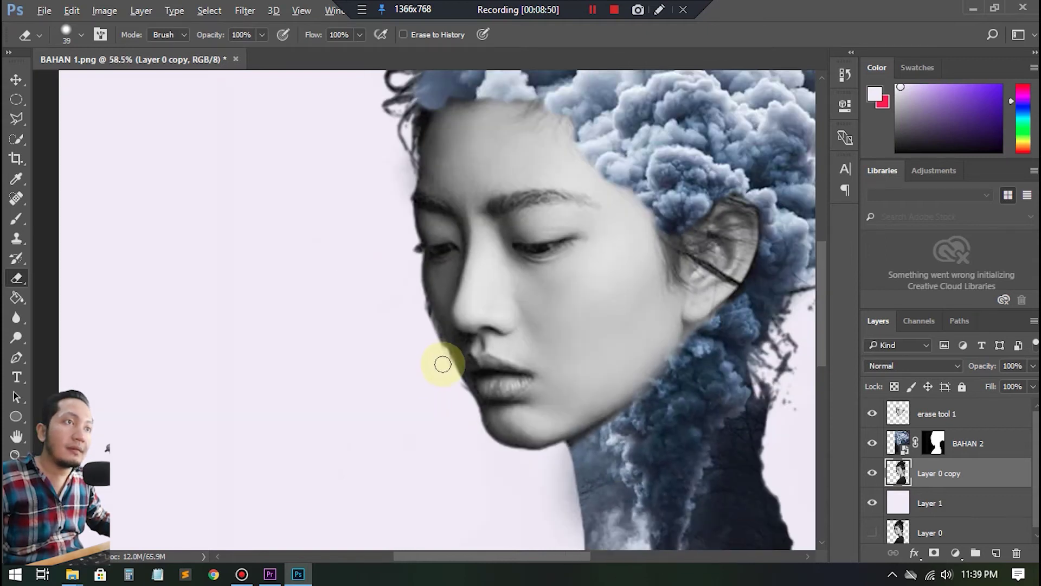
- Erase the last specks along the face outline beside the mouth, working on the BAHAN 2 mask and the erase tool 1 layer
scroll(558, 370, "up", 5)
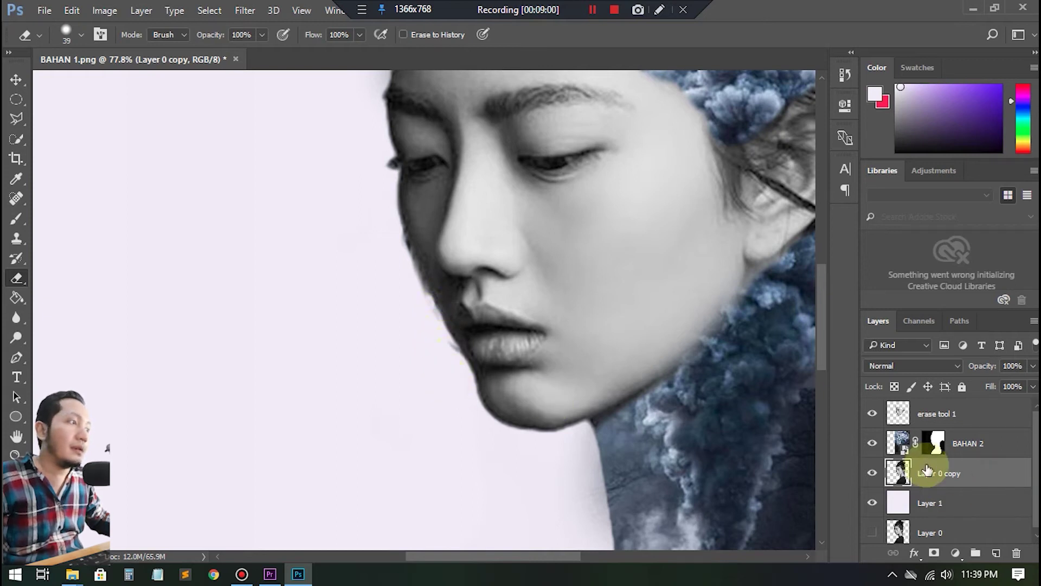
left_click(933, 443)
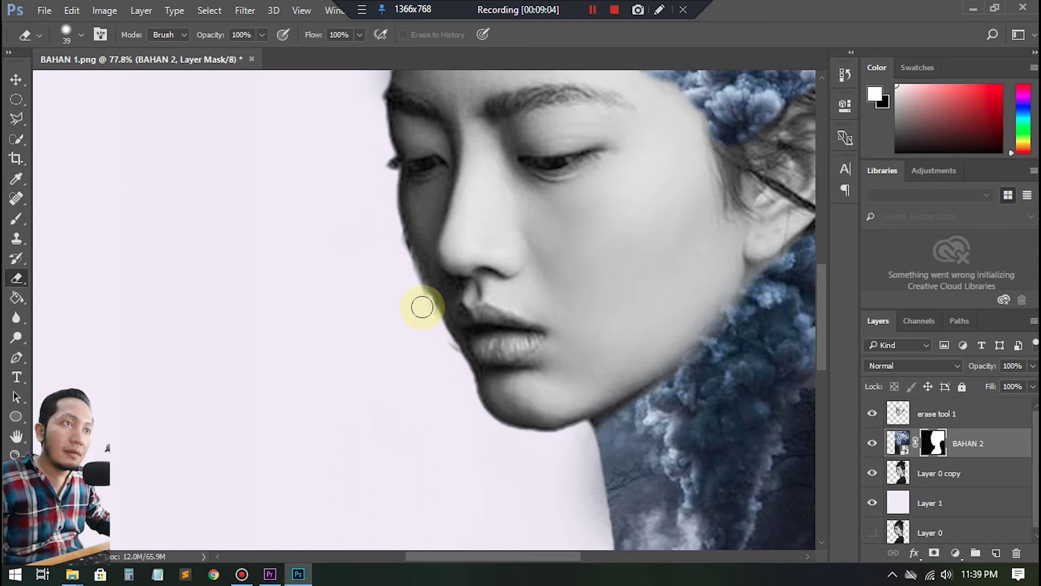
left_click(898, 413)
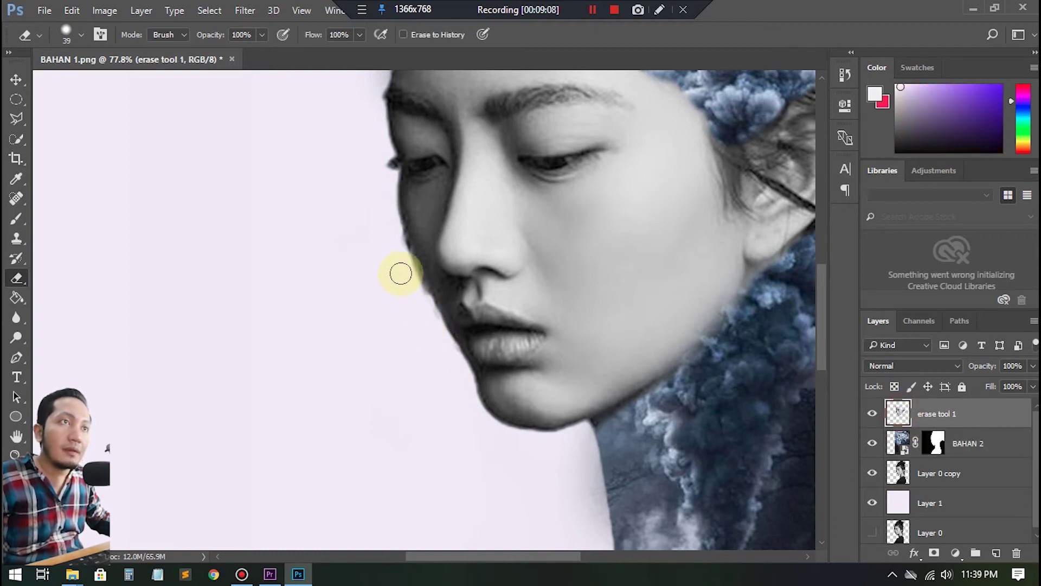
scroll(949, 477, "down", 1)
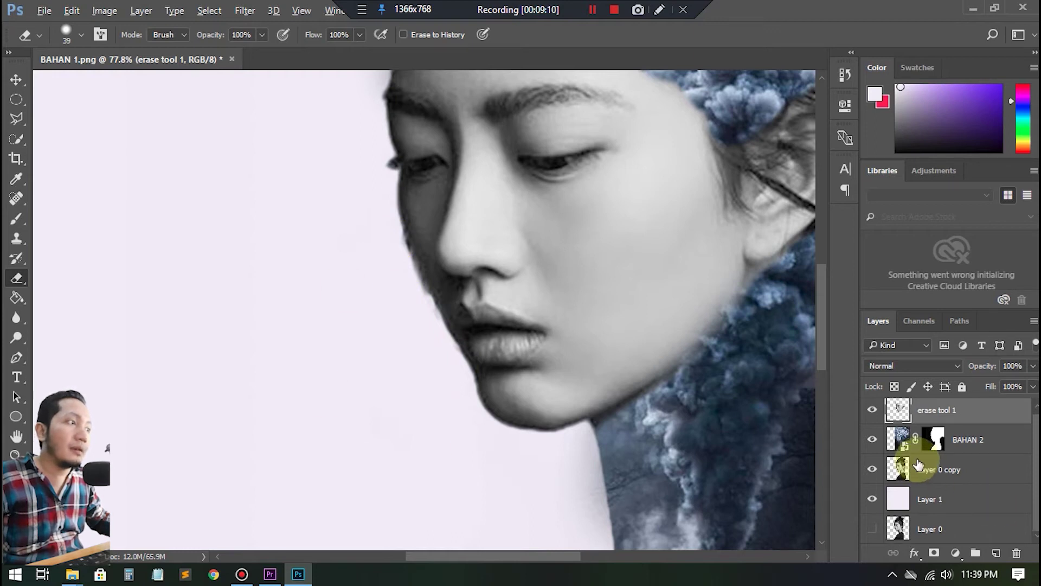
scroll(515, 422, "down", 3)
scroll(515, 421, "down", 2)
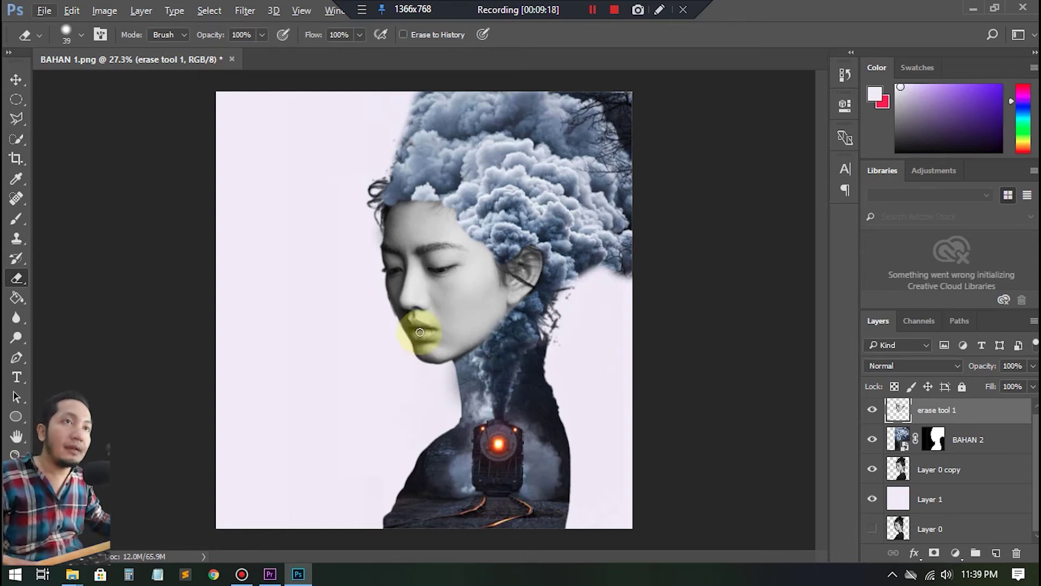
- Place SAMPLE WARNA.png from the Locomotive folder into the poster, scaled down in the empty area beside the woman's forehead
mouse_move(72, 576)
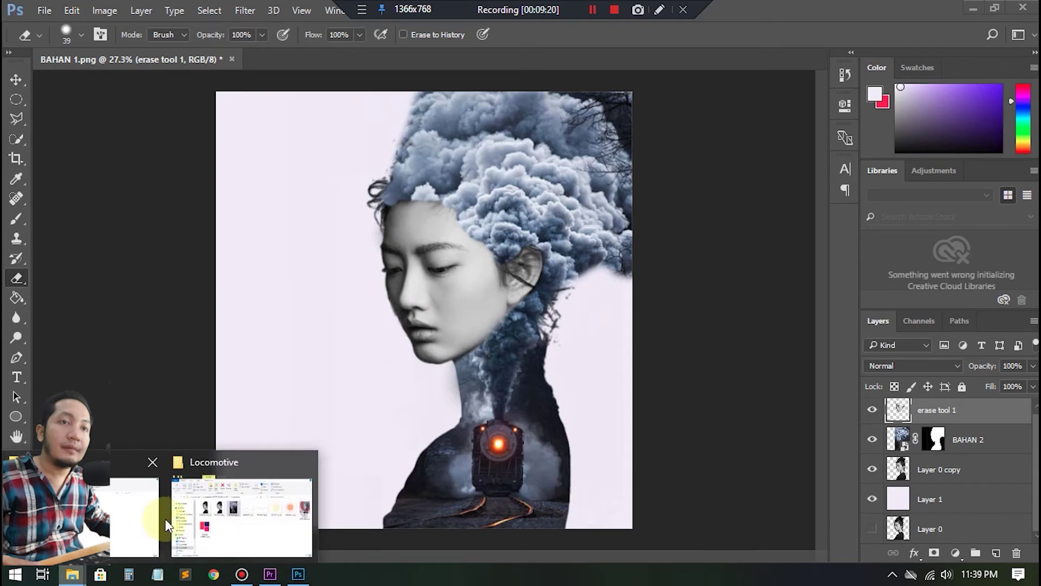
left_click(262, 538)
left_click_drag(197, 303, 113, 506)
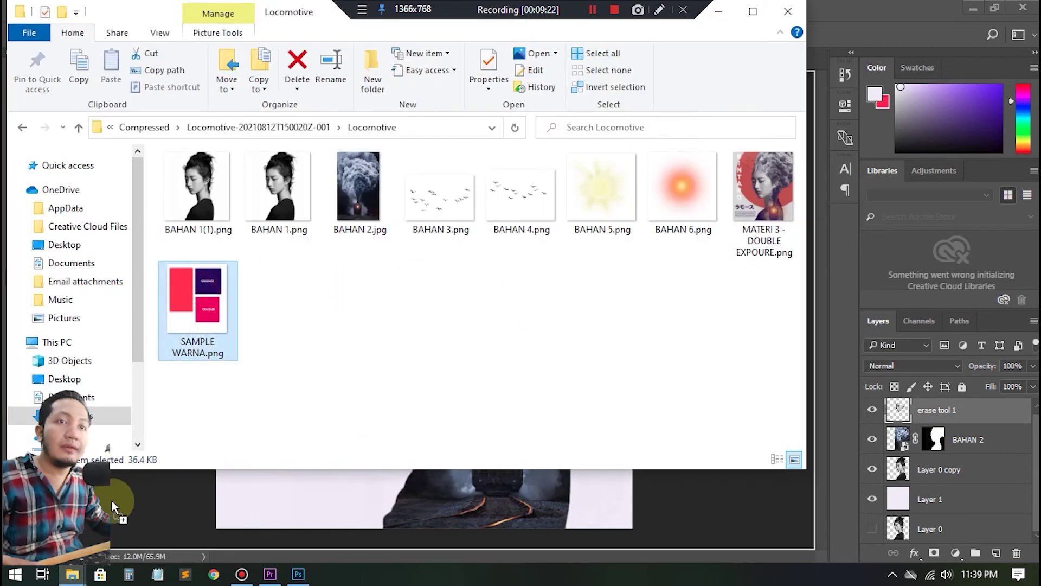
left_click_drag(108, 448, 441, 198)
left_click_drag(360, 181, 379, 195)
left_click_drag(240, 104, 300, 158)
left_click(521, 34)
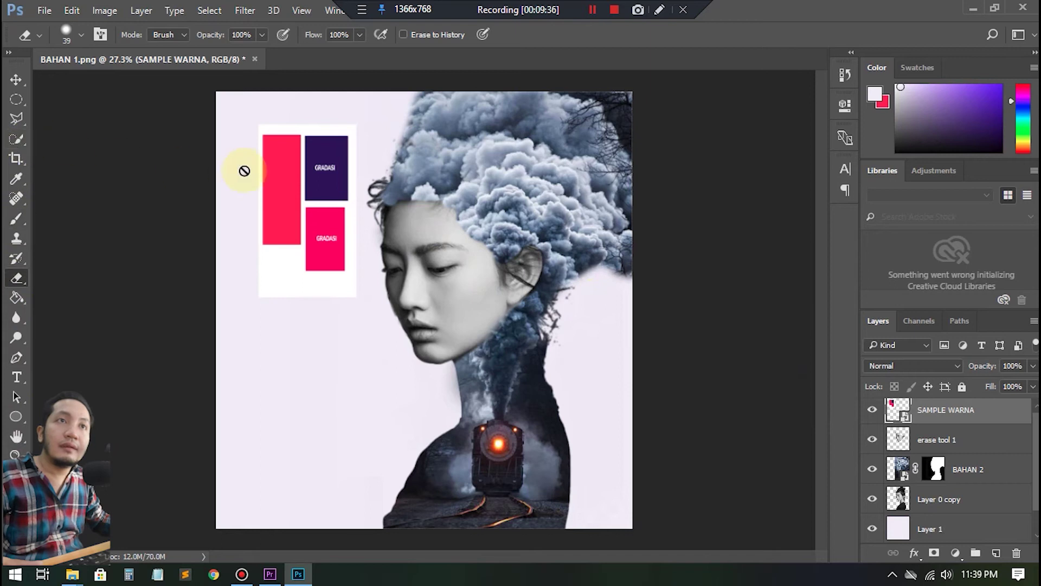
- Sample the tall pinkish-red swatch of the SAMPLE WARNA image with the Eyedropper as the foreground color
left_click(13, 228)
right_click(13, 220)
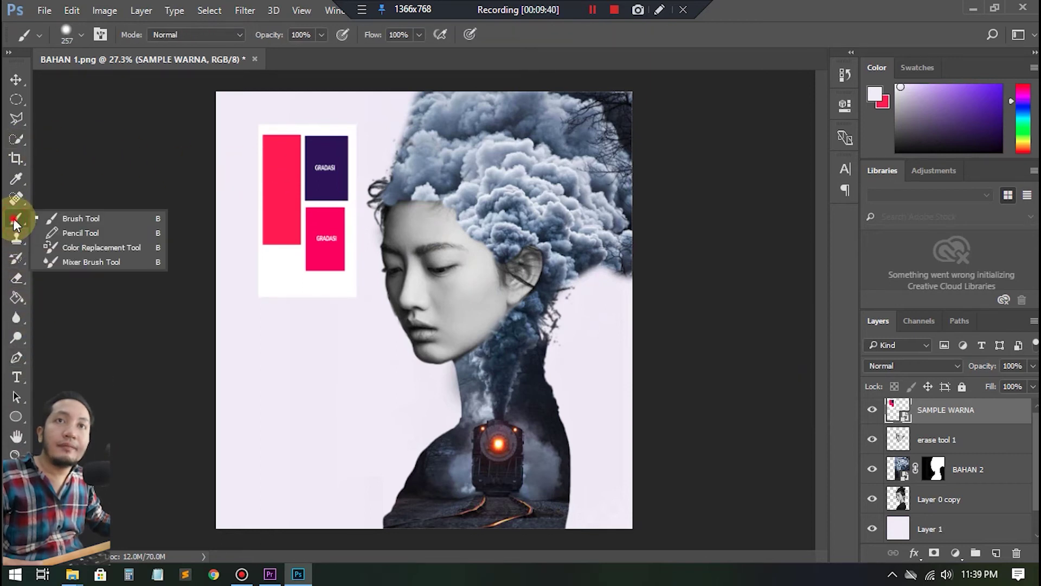
left_click(16, 179)
left_click(99, 172)
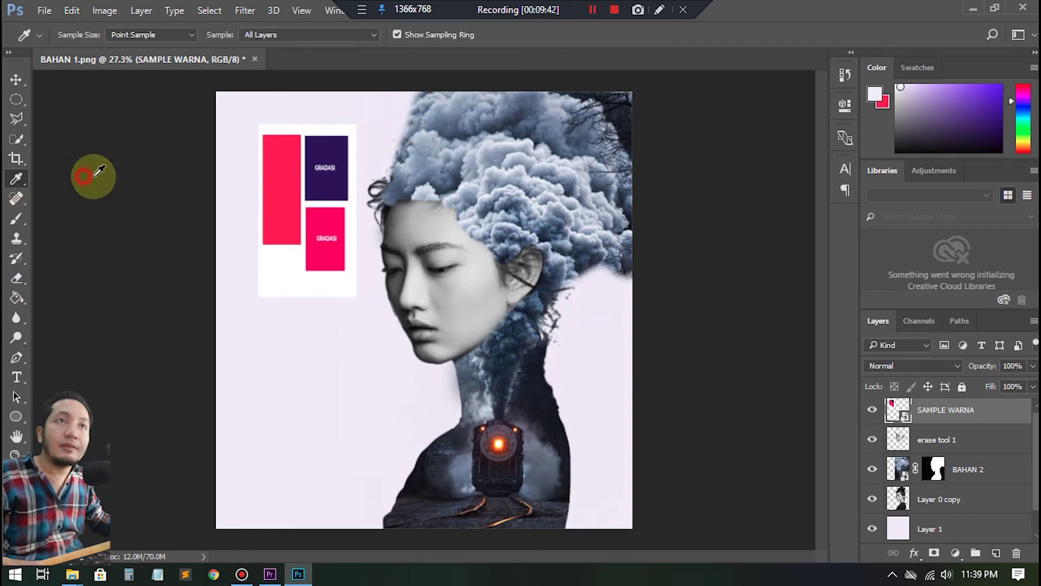
left_click(280, 170)
left_click(281, 183)
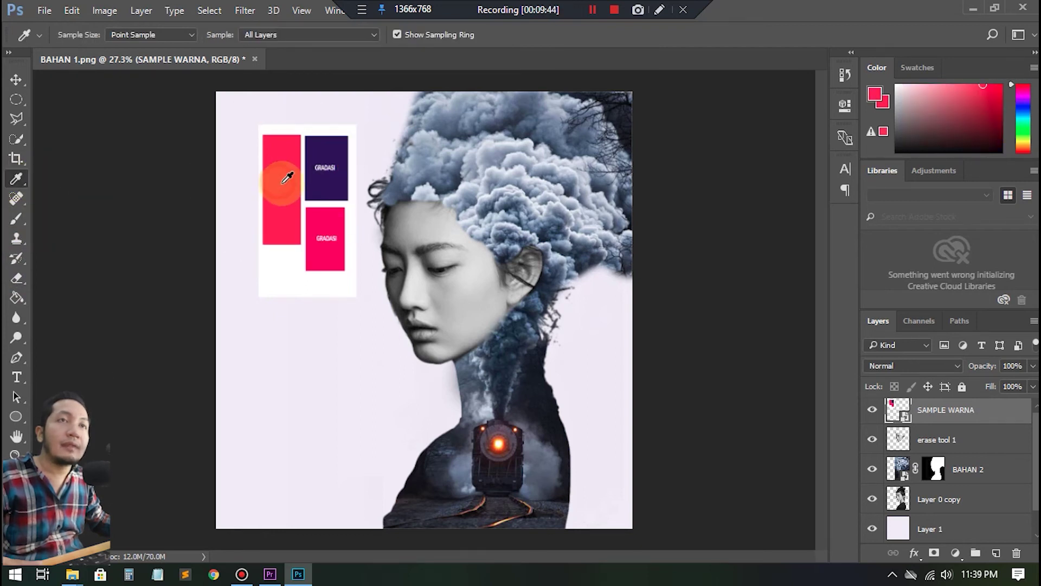
- Move the SAMPLE WARNA swatch image into the upper-left corner of the canvas
left_click(16, 80)
left_click(311, 161)
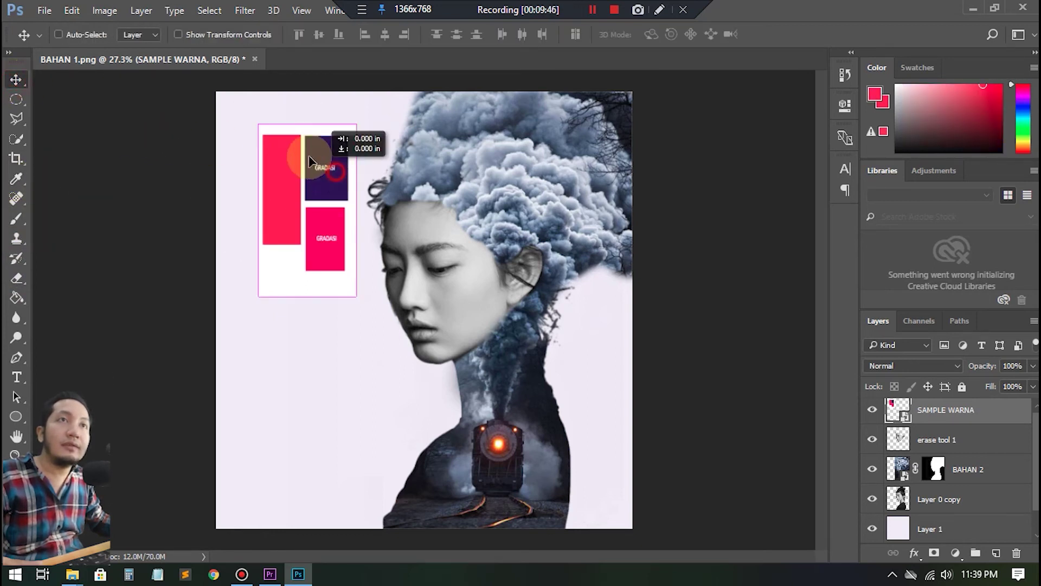
left_click_drag(311, 161, 275, 128)
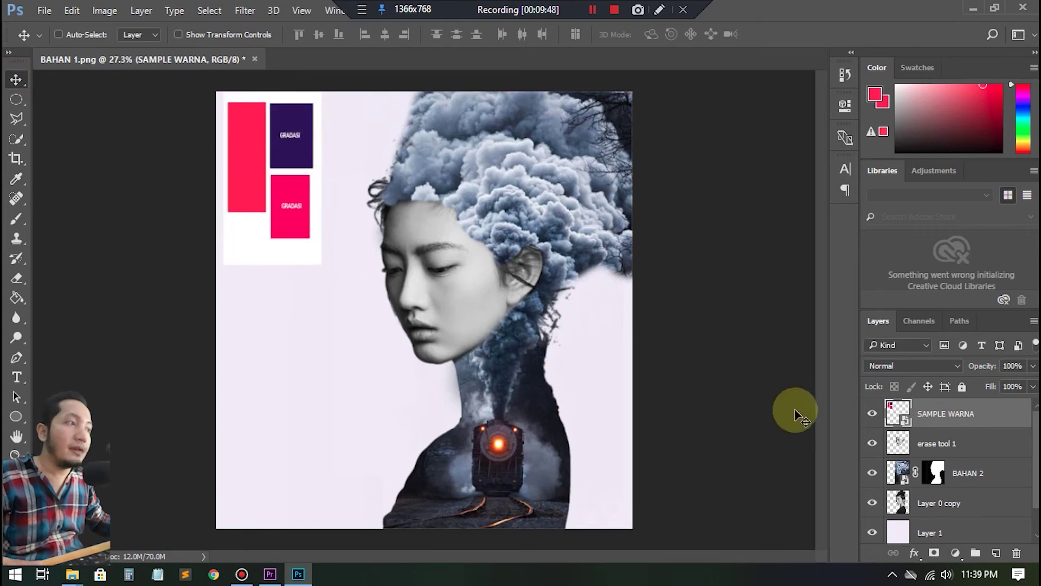
- Draw a pinkish-red circle of about 1514 px with the Ellipse tool directly above Layer 1, behind the woman's head
scroll(979, 477, "down", 1)
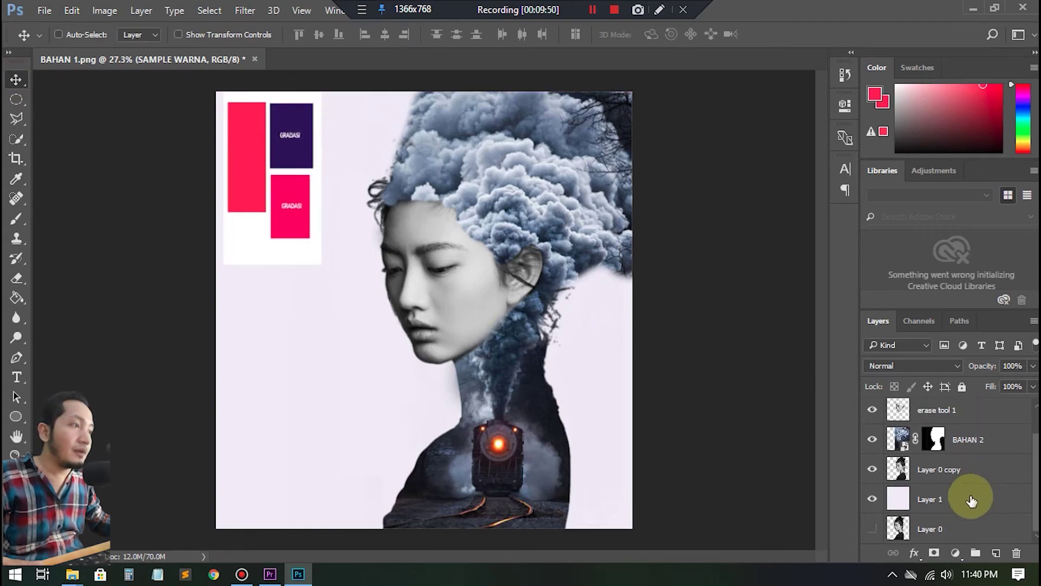
left_click(967, 505)
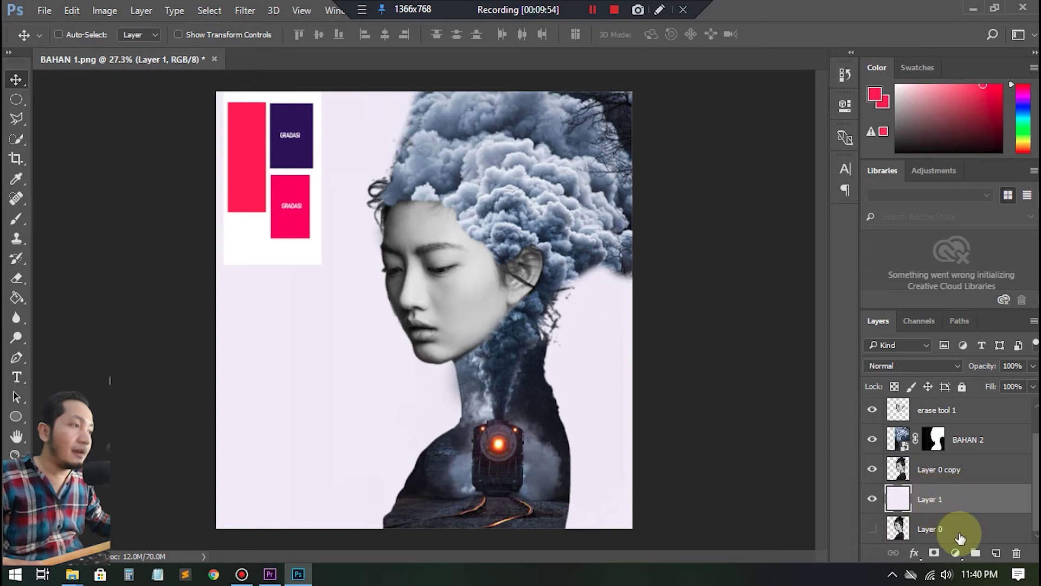
left_click(21, 417)
left_click(108, 445)
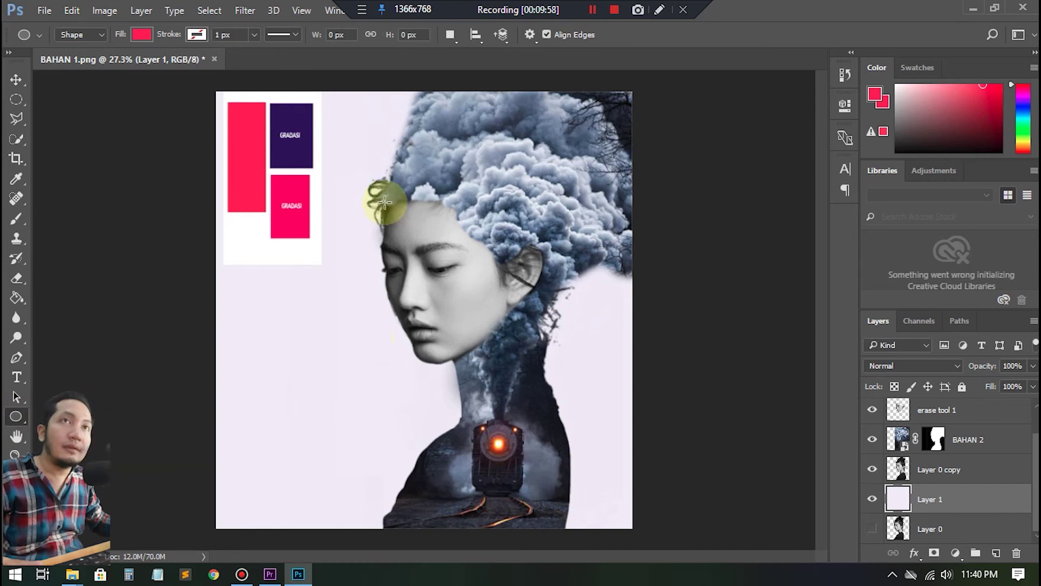
left_click_drag(358, 98, 739, 412)
left_click(801, 101)
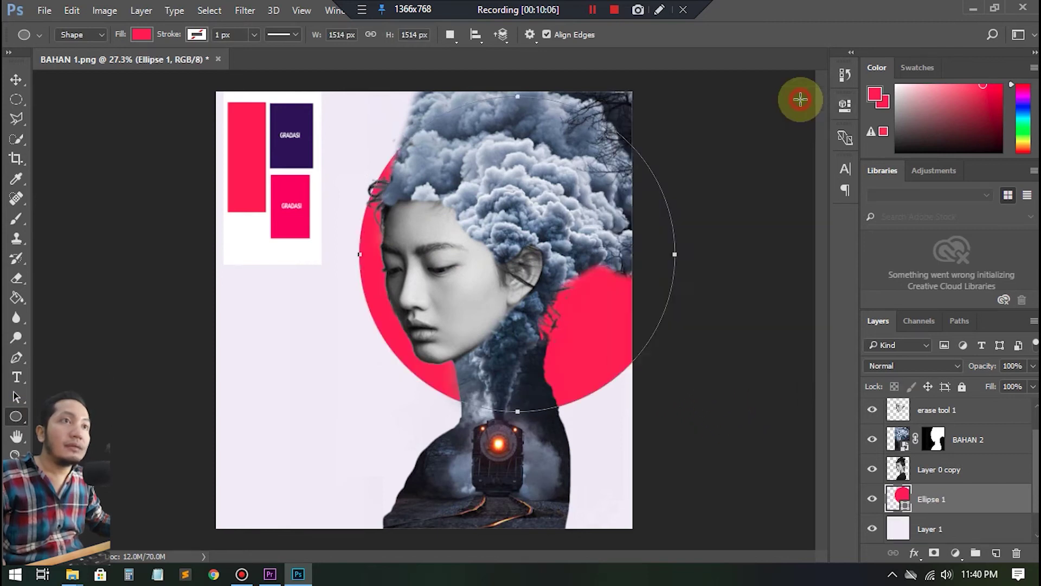
- Reposition the pinkish-red circle behind the woman's head and enlarge it to about 4.22 in, running past the canvas edge behind the smoke
left_click(15, 80)
left_click_drag(572, 321, 546, 295)
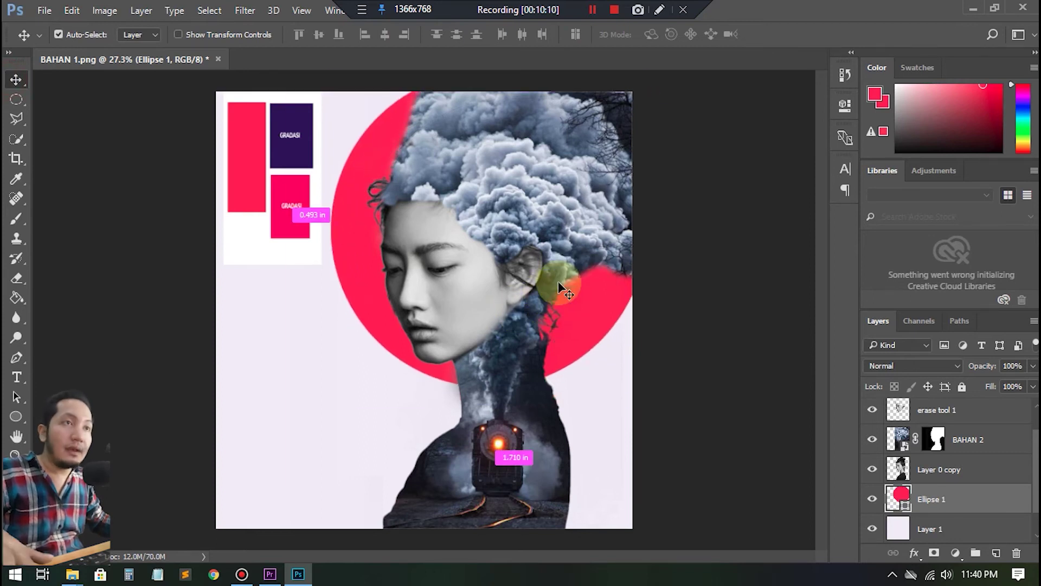
key("ctrl+t")
left_click_drag(645, 388, 656, 396)
left_click_drag(553, 351, 583, 332)
left_click_drag(336, 71, 306, 55)
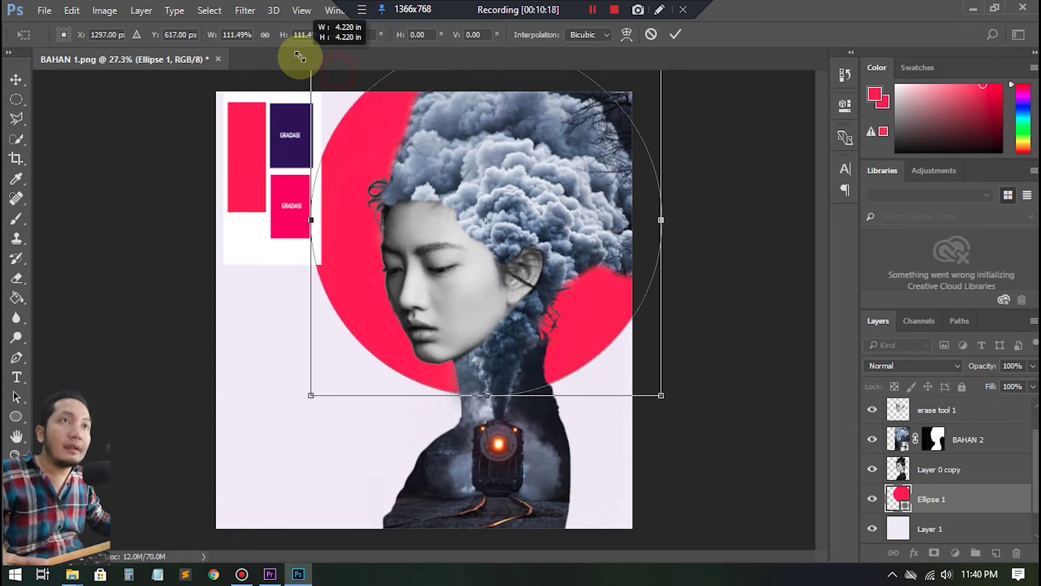
left_click_drag(503, 327, 507, 341)
left_click(674, 35)
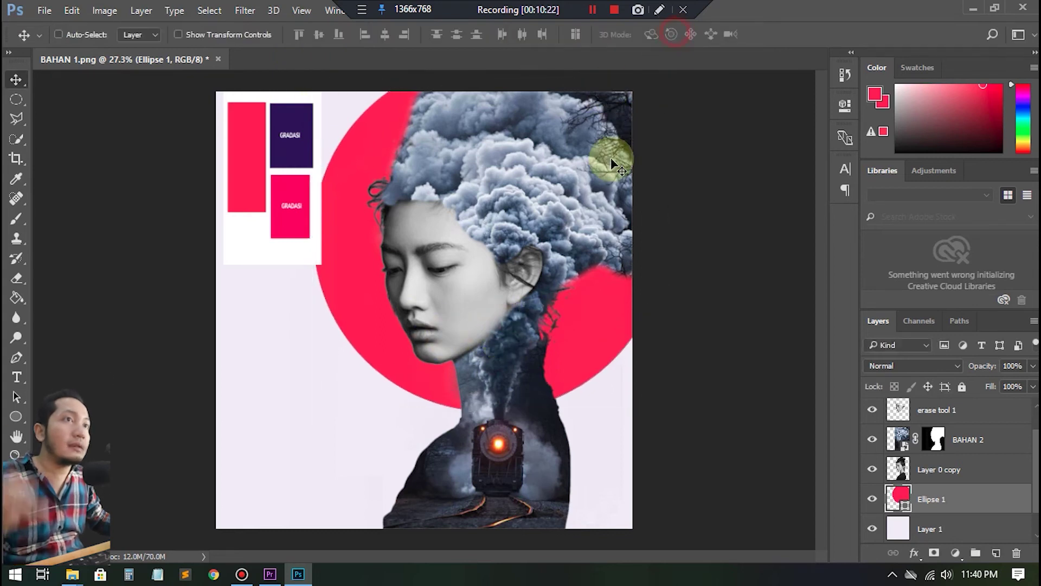
- Hide the SAMPLE WARNA swatch layer
scroll(943, 434, "up", 1)
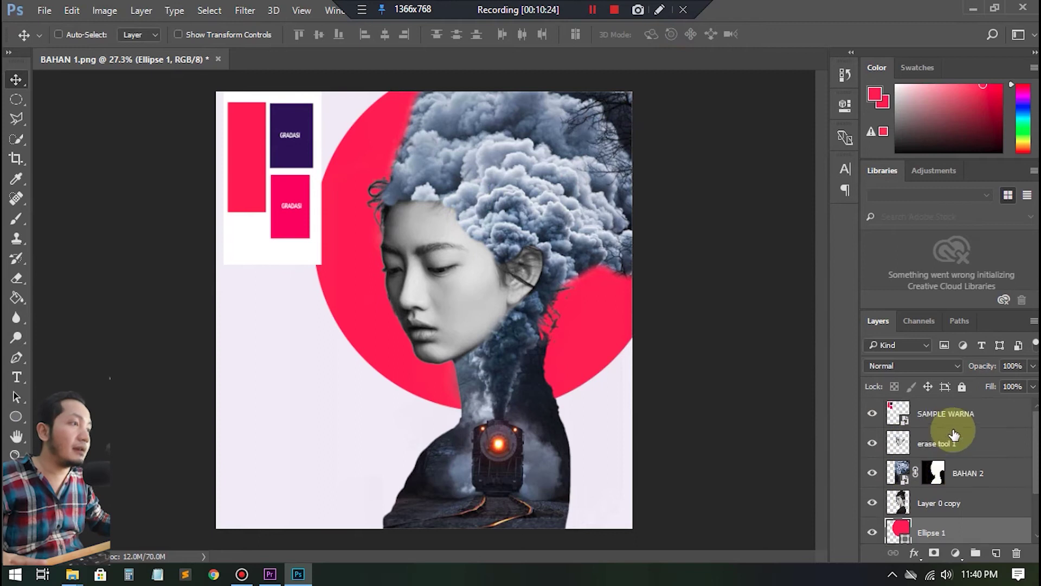
left_click(872, 413)
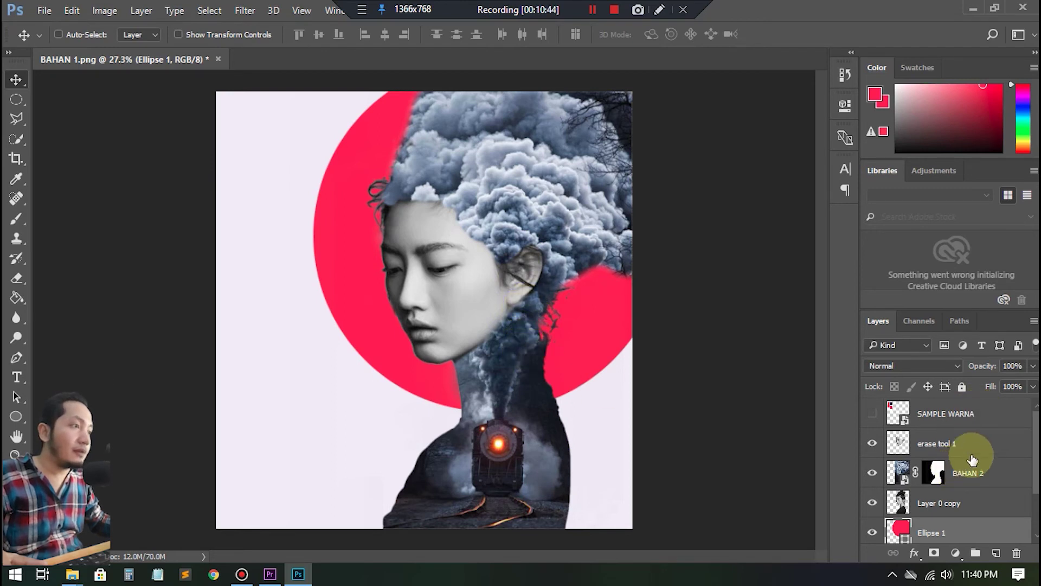
left_click(953, 509)
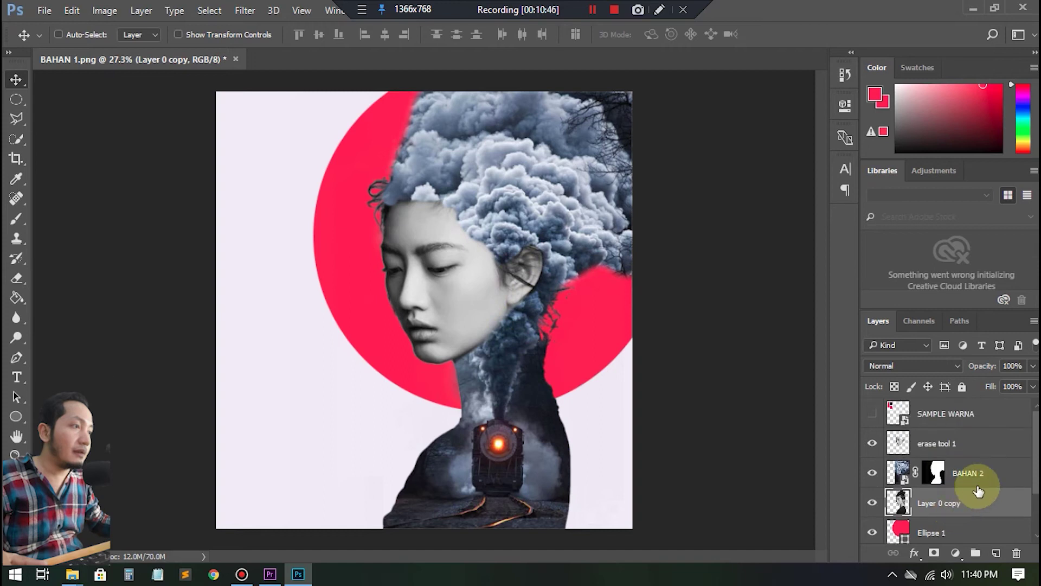
left_click(976, 476)
left_click(938, 443)
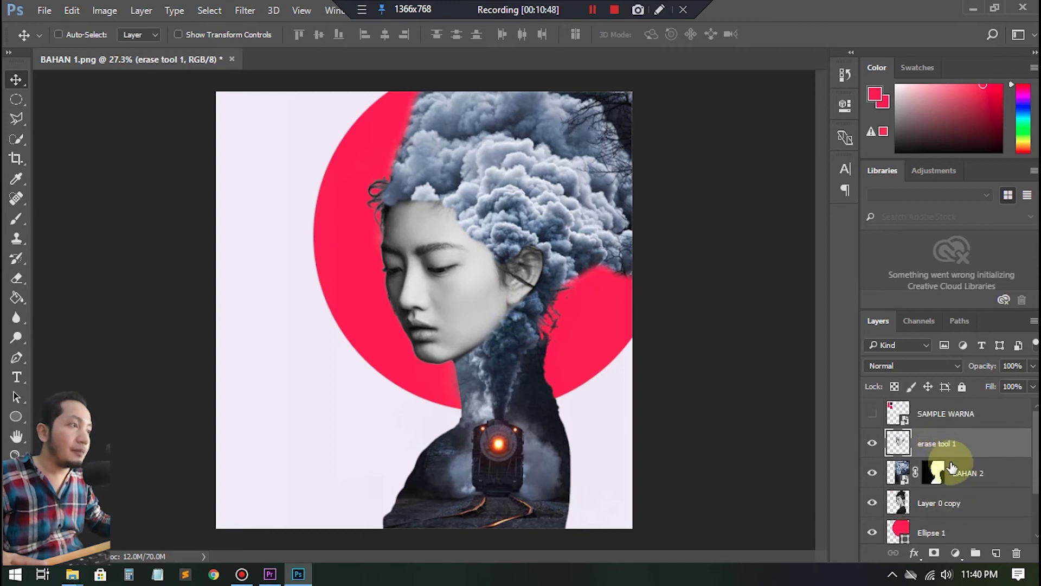
left_click(958, 469)
left_click(955, 440)
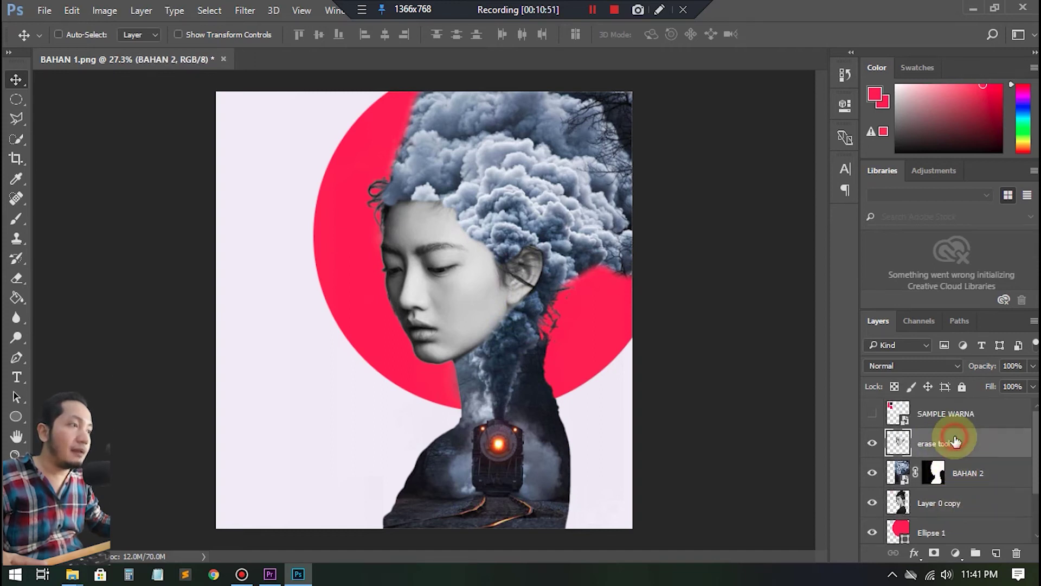
left_click(959, 473)
left_click(926, 498)
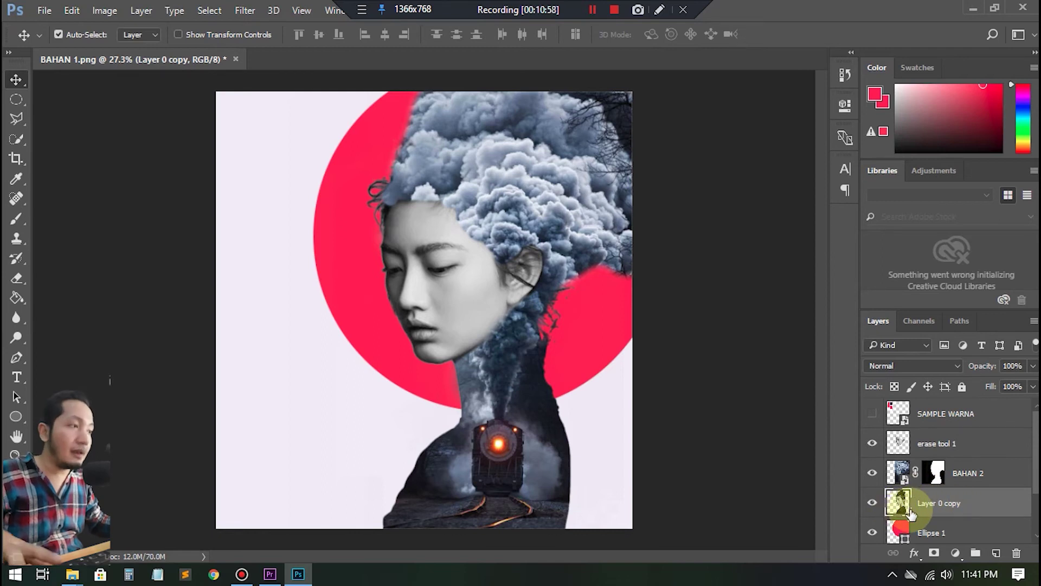
key("ctrl+j")
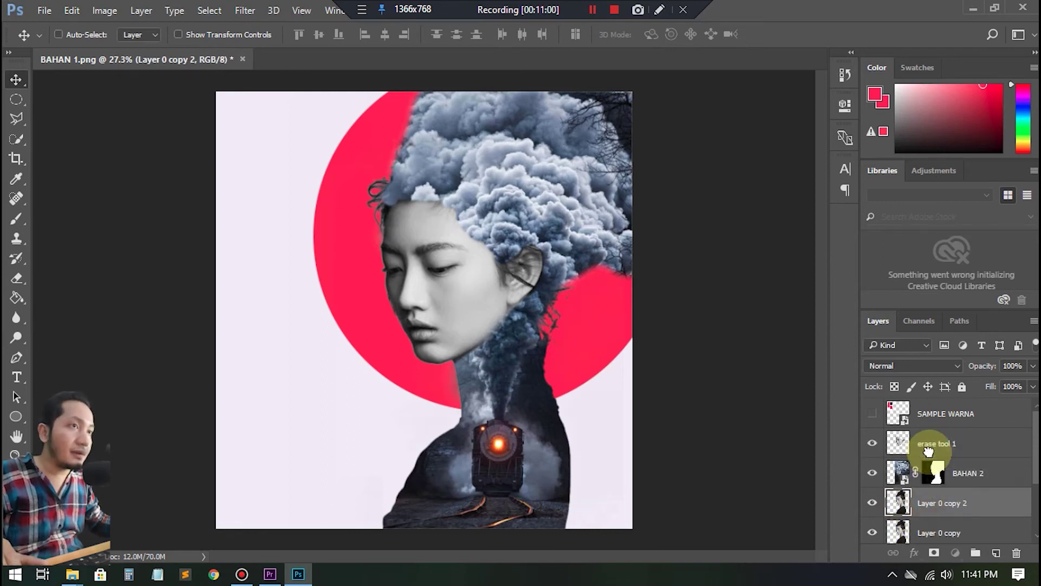
left_click_drag(929, 450, 931, 457)
key("ctrl+bracketleft")
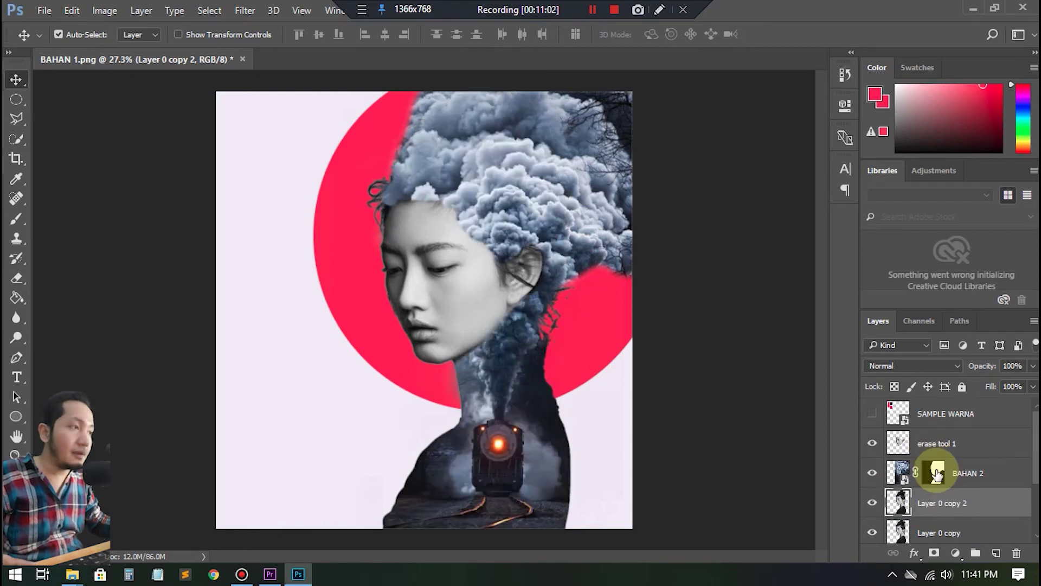
key("alt+bracketright")
key("alt+bracketright")
scroll(939, 525, "down", 1)
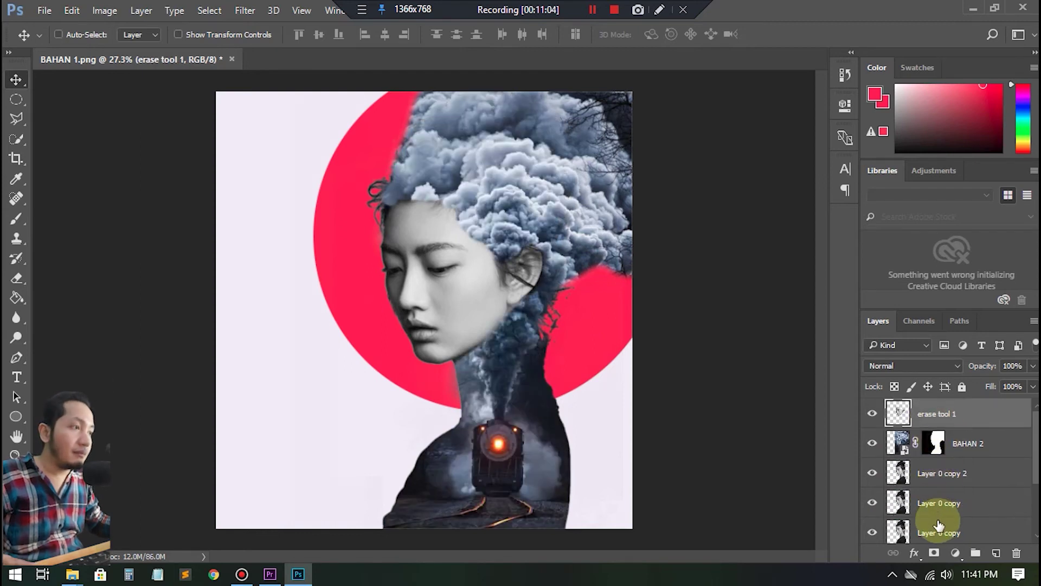
left_click(924, 472)
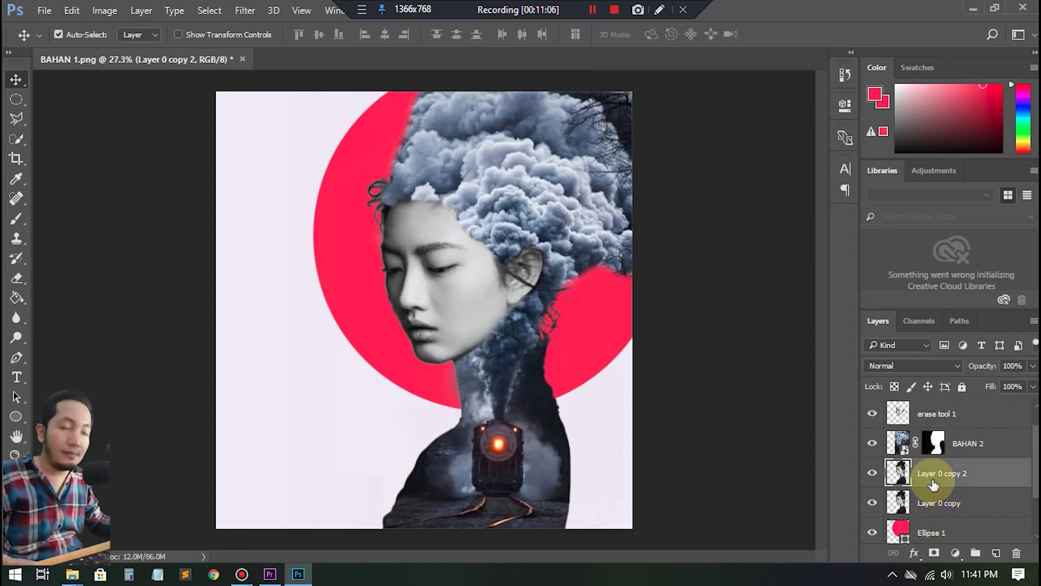
key("ctrl+bracketright")
scroll(932, 518, "up", 1)
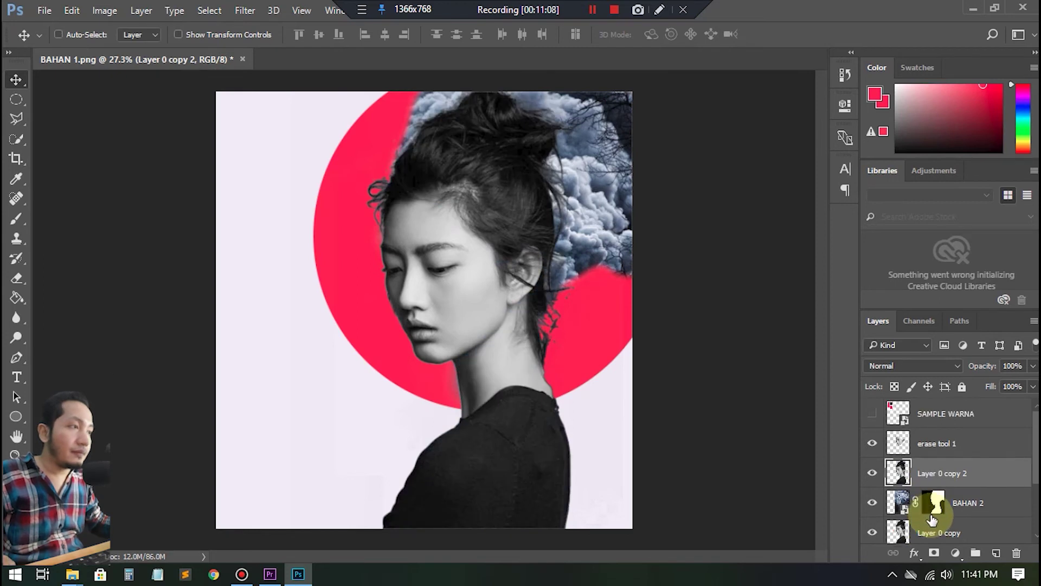
key("ctrl+bracketleft")
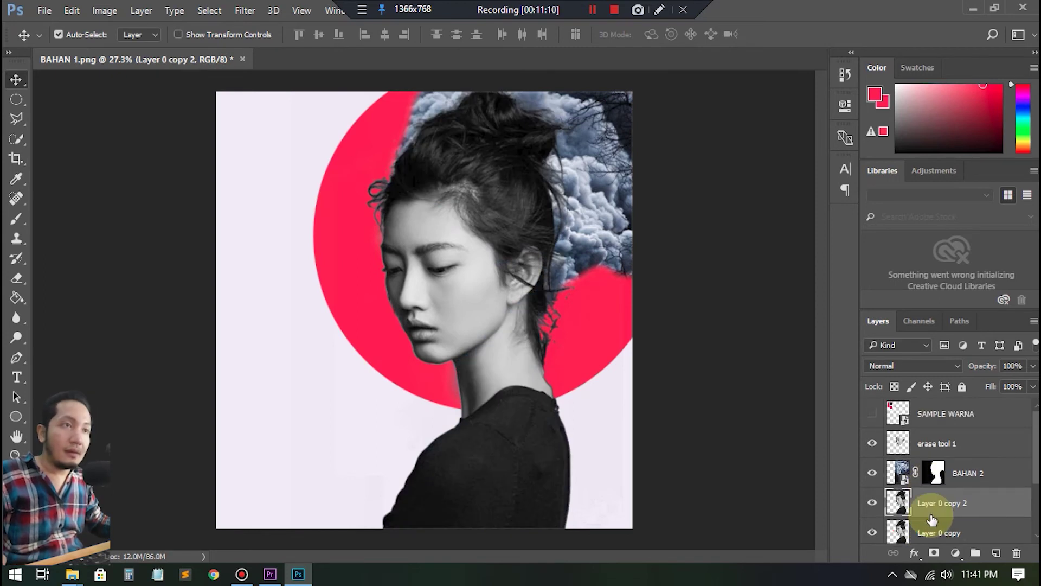
scroll(946, 513, "down", 1)
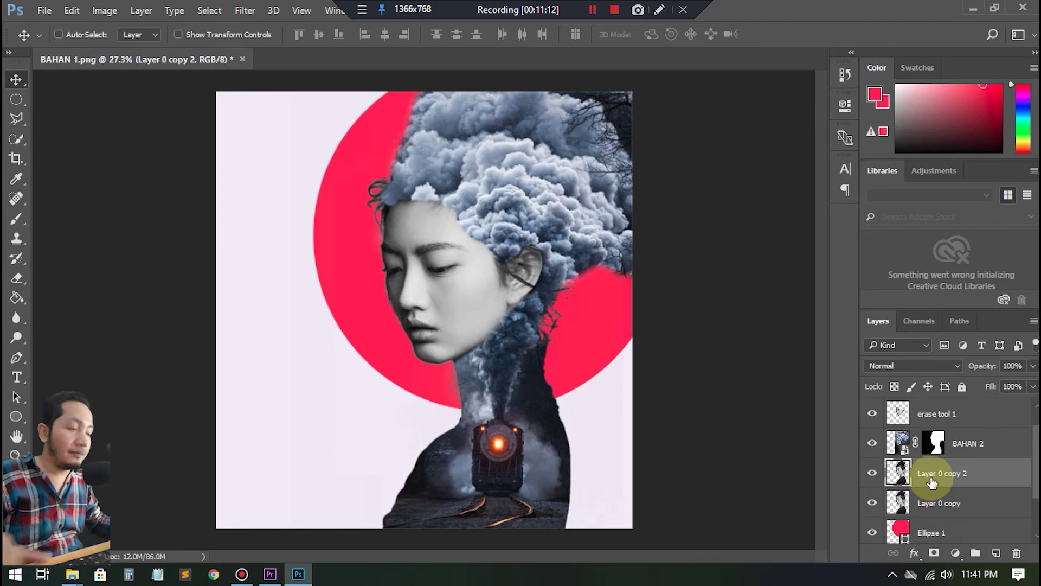
key("Delete")
- Delete the SAMPLE WARNA layer from the poster
scroll(931, 487, "up", 1)
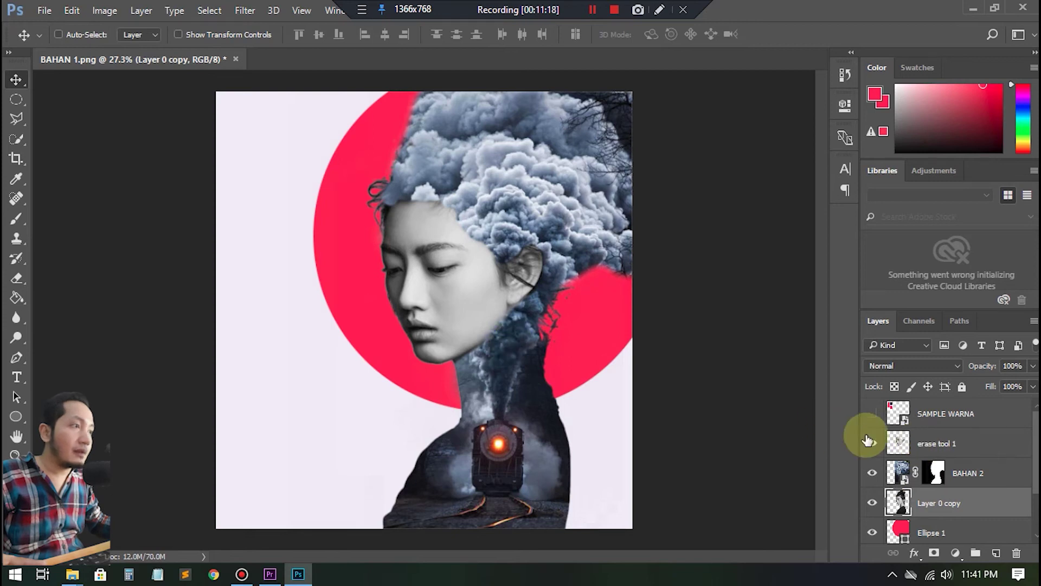
left_click(895, 445)
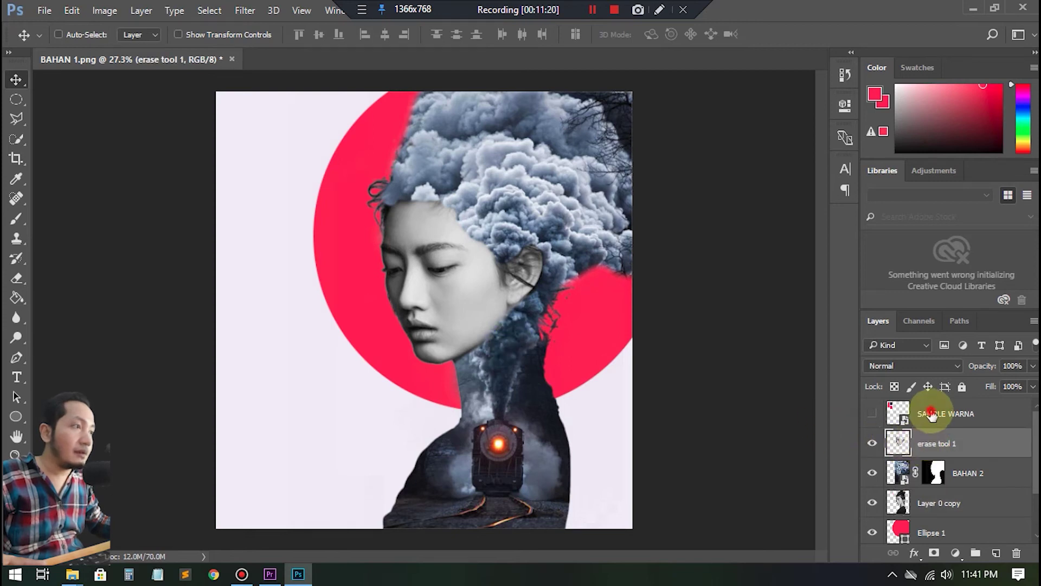
left_click(944, 415)
left_click(1016, 552)
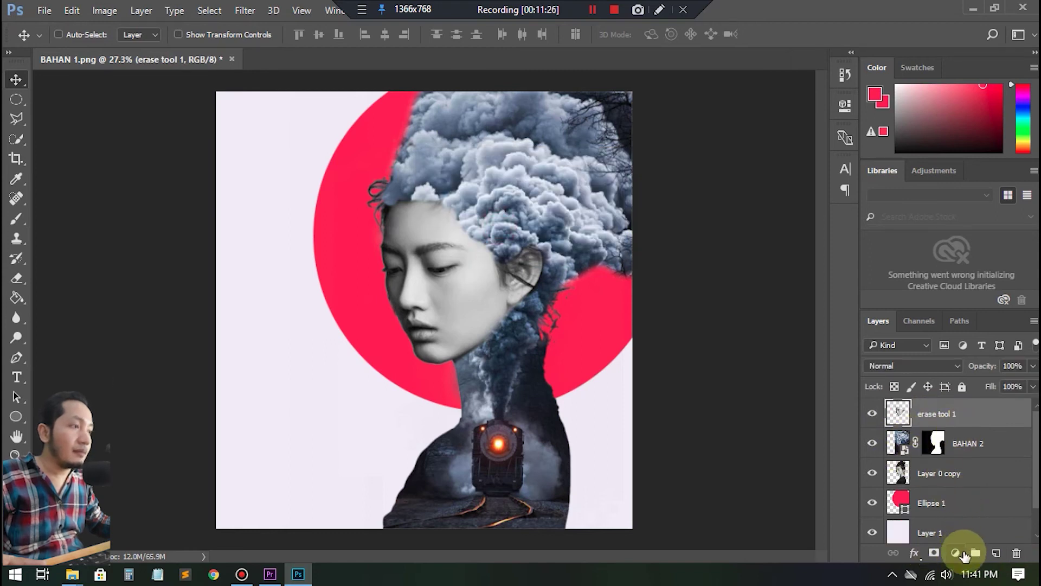
left_click(957, 554)
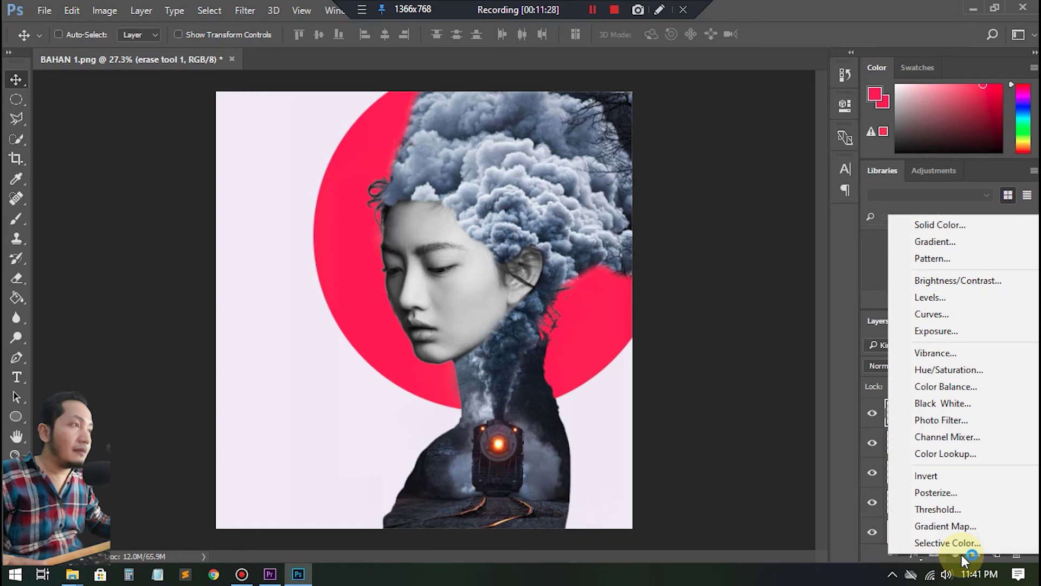
left_click(938, 313)
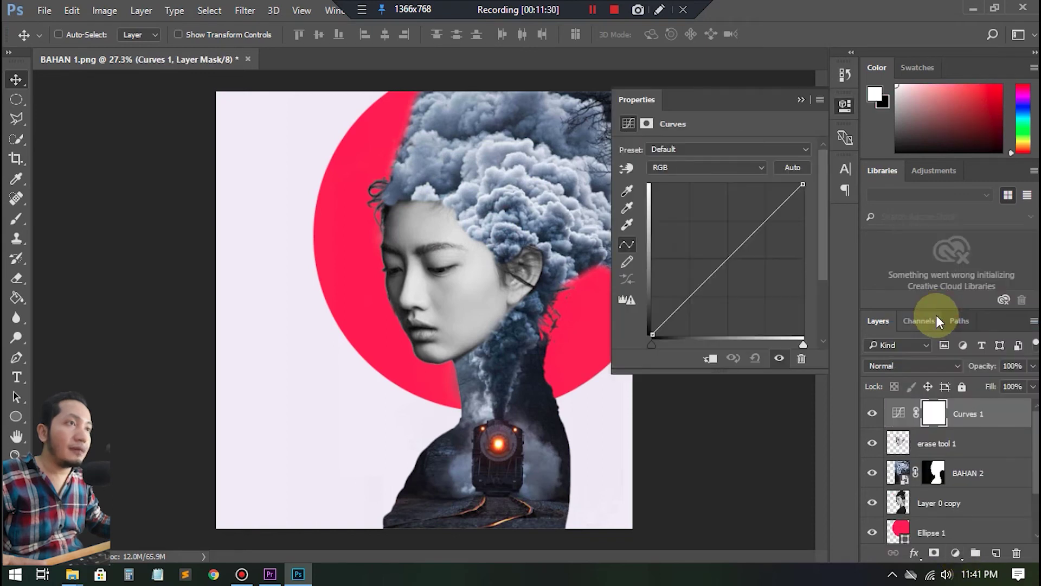
left_click(800, 100)
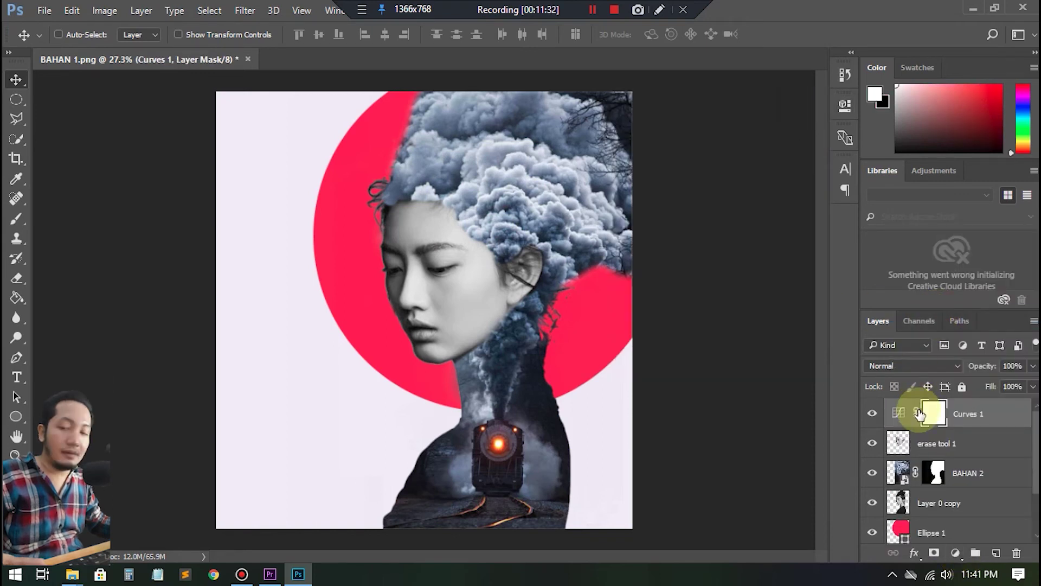
key("Delete")
- Add a Levels adjustment layer above the erase tool 1 layer and darken the midtones to 0.65
left_click(955, 554)
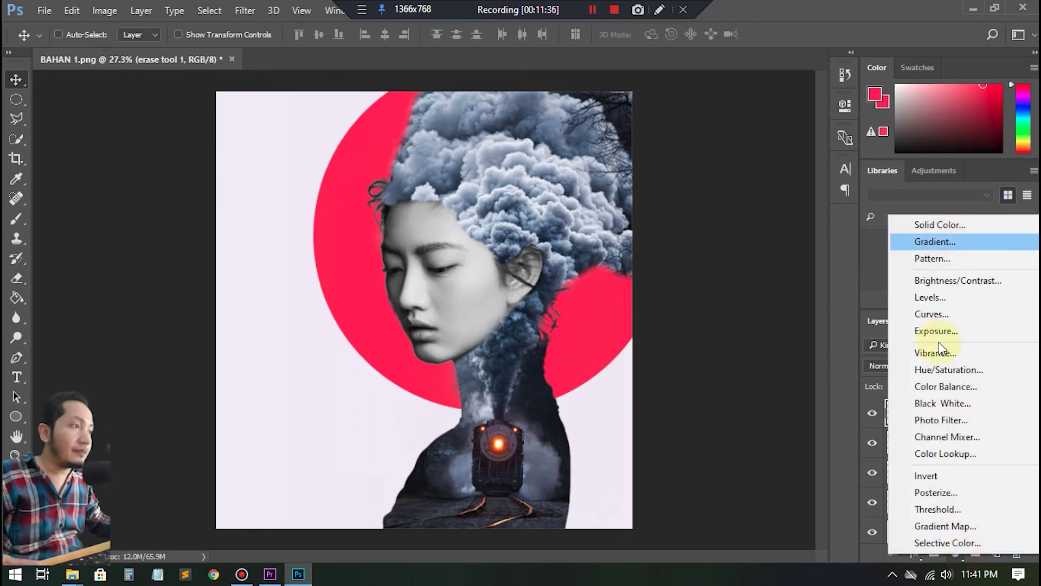
left_click(955, 305)
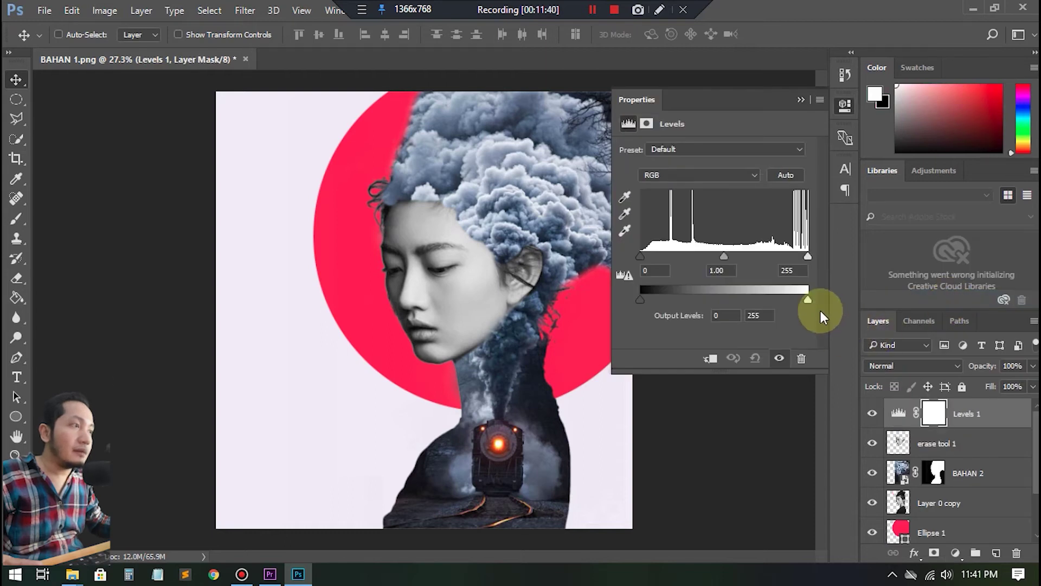
left_click_drag(723, 262, 747, 260)
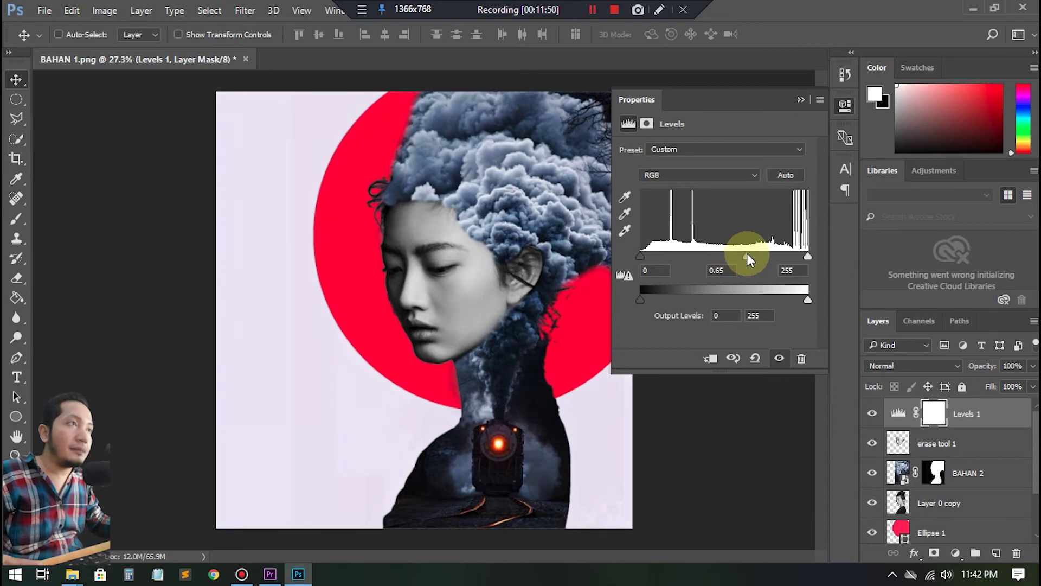
left_click(801, 100)
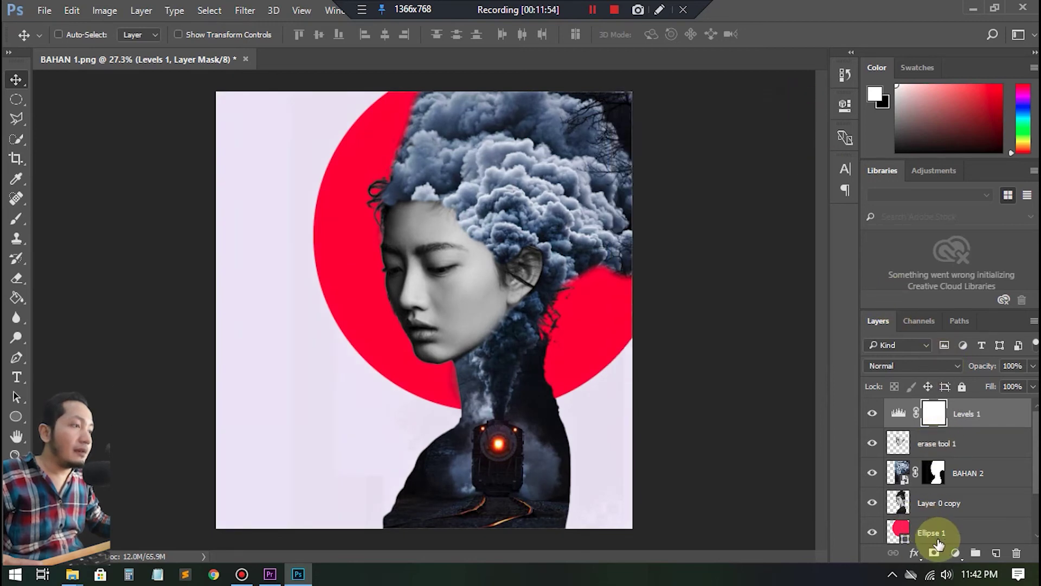
- Add a Gradient Map adjustment layer above Levels 1 and open its gradient for editing
left_click(955, 553)
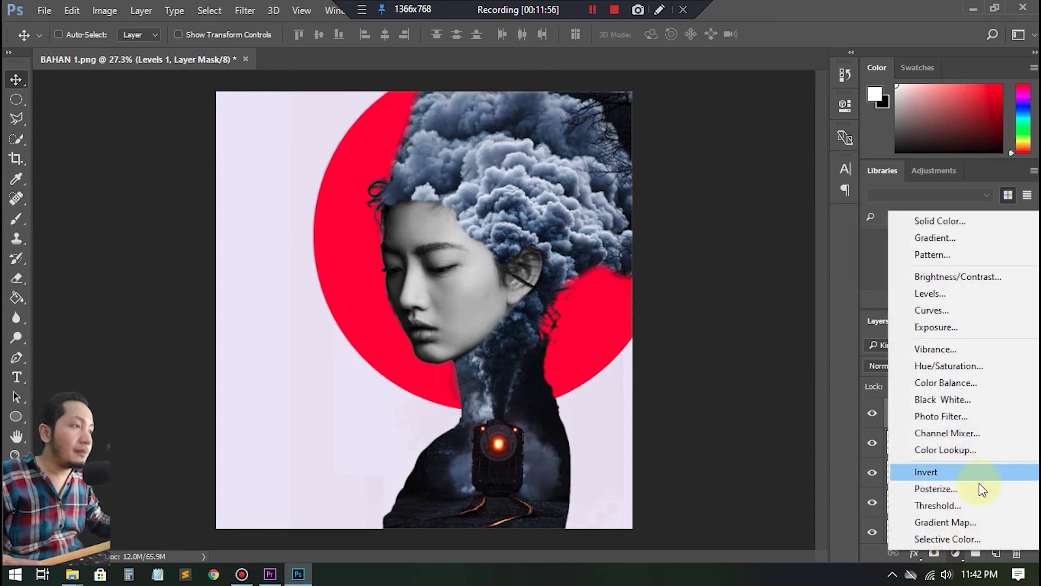
left_click(961, 522)
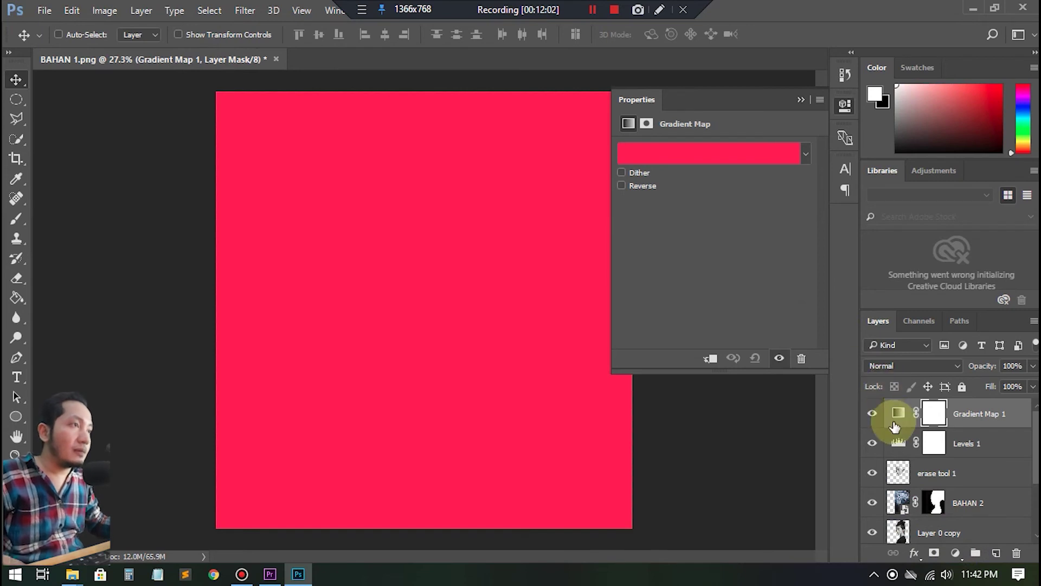
left_click(711, 159)
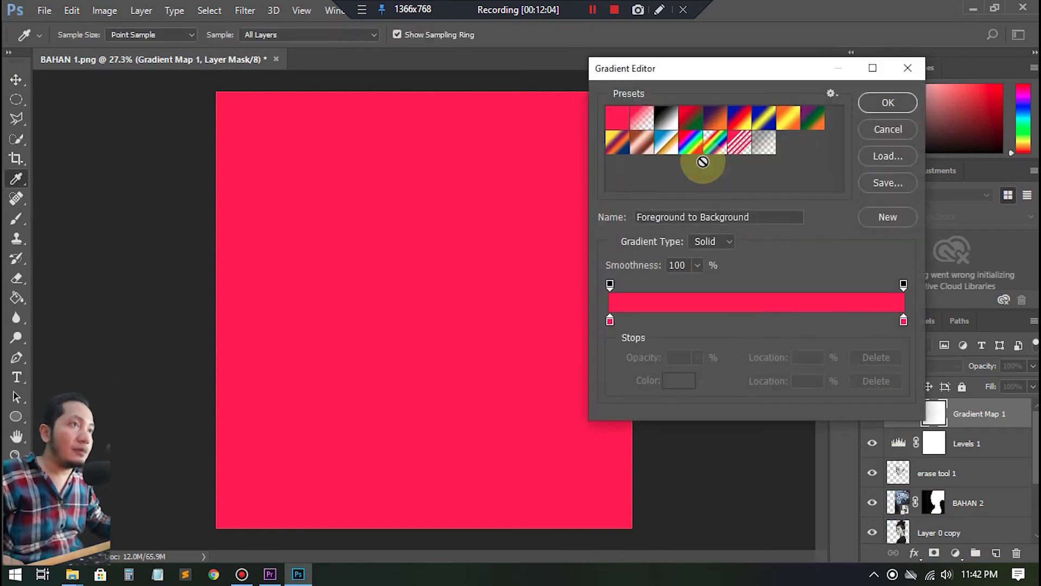
- Set the gradient's starting color stop at location 0% to dark navy blue 100a35
double_click(610, 320)
left_click_drag(727, 188, 727, 204)
left_click(661, 203)
left_click_drag(659, 239, 672, 297)
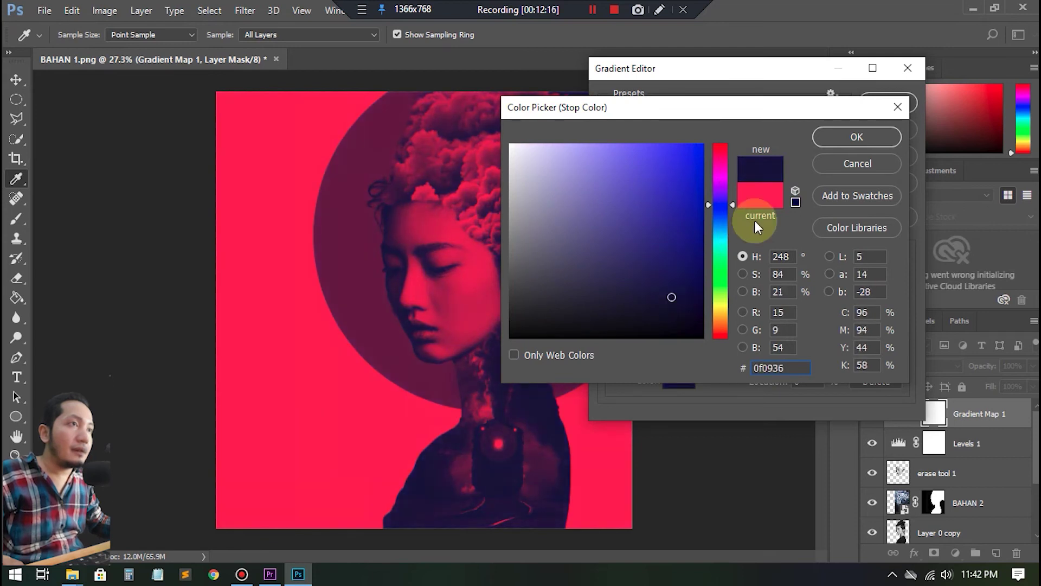
left_click(859, 141)
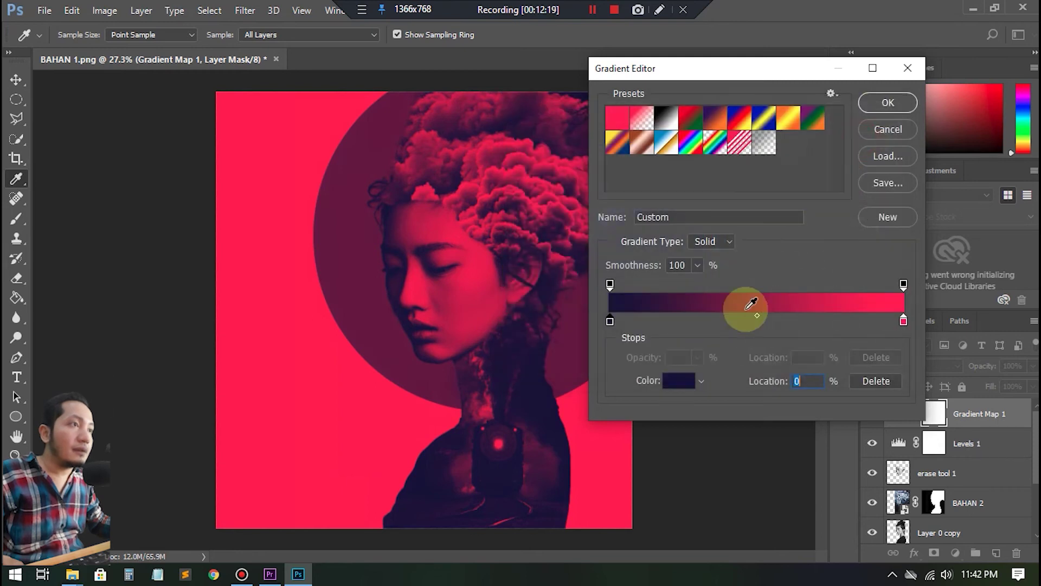
double_click(610, 321)
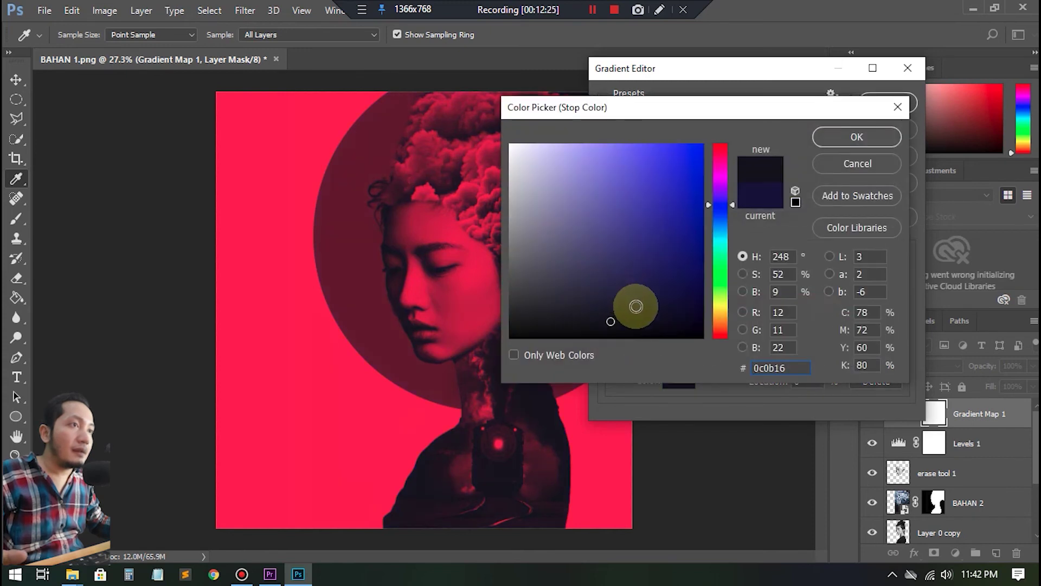
left_click_drag(627, 306, 664, 299)
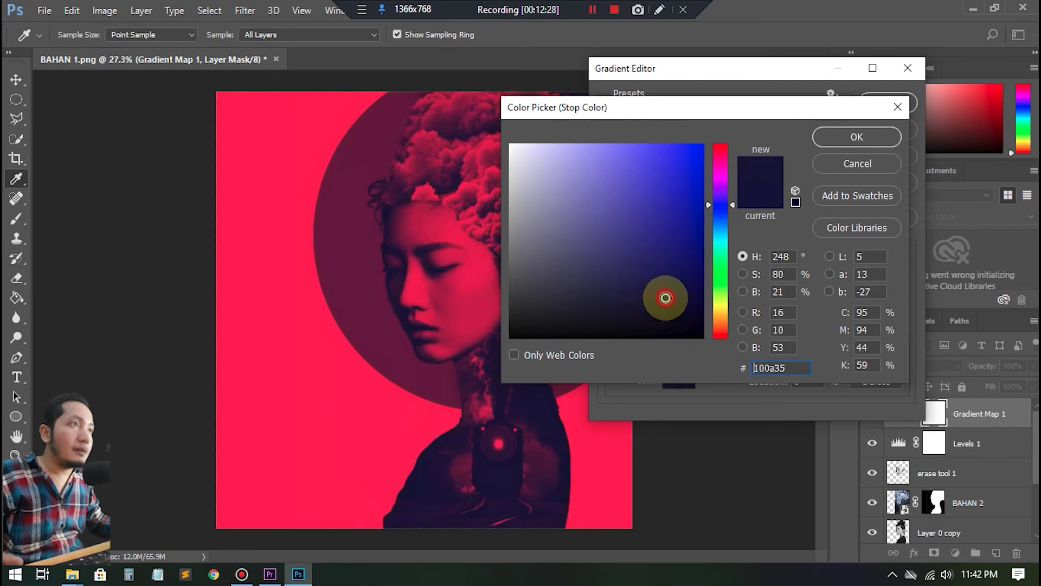
left_click(868, 139)
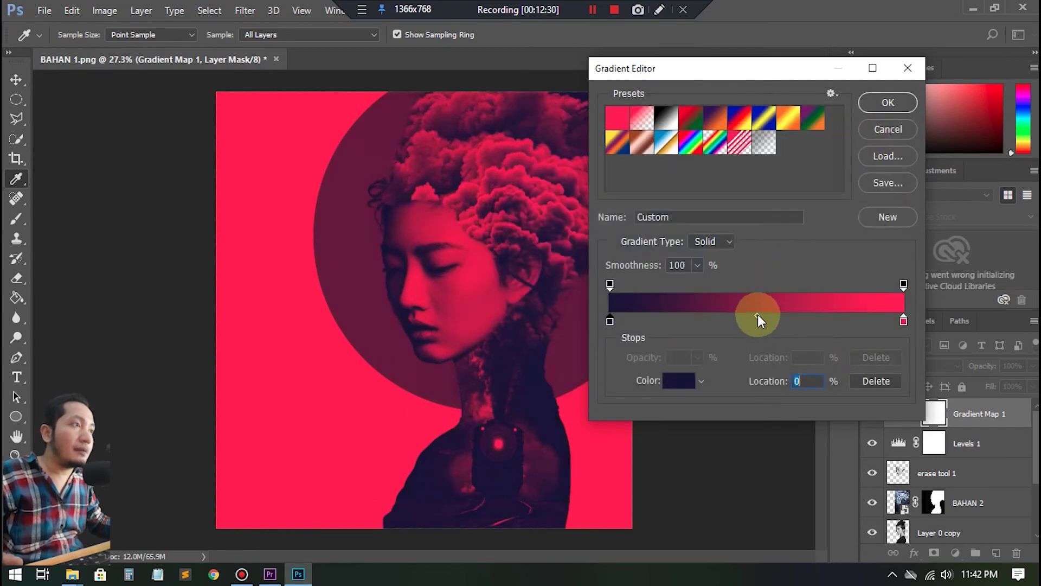
- Confirm pinkish-red ff2d4f as the gradient's ending color stop and apply the edited gradient map
double_click(903, 321)
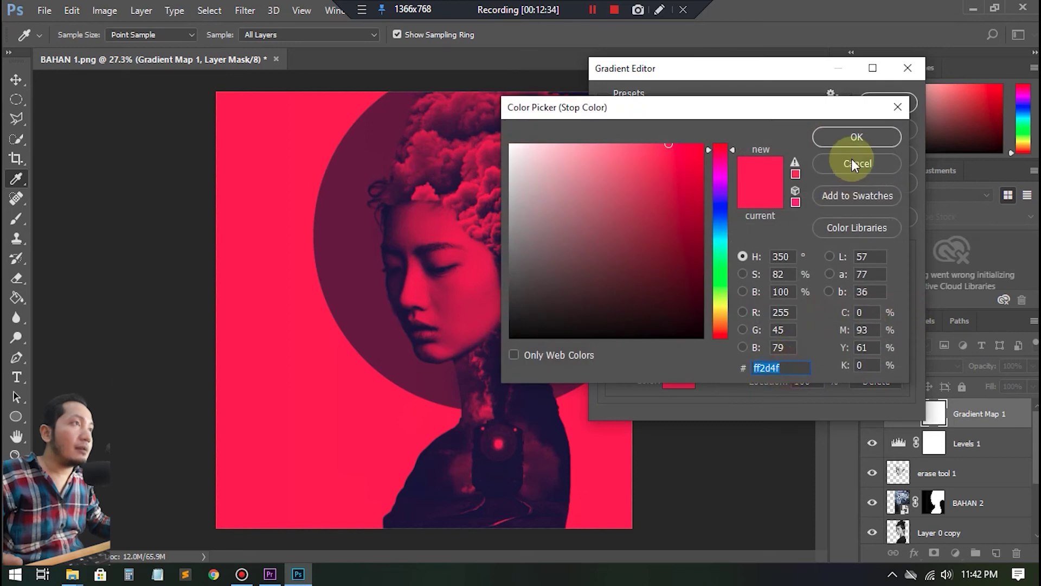
left_click(854, 138)
left_click(886, 104)
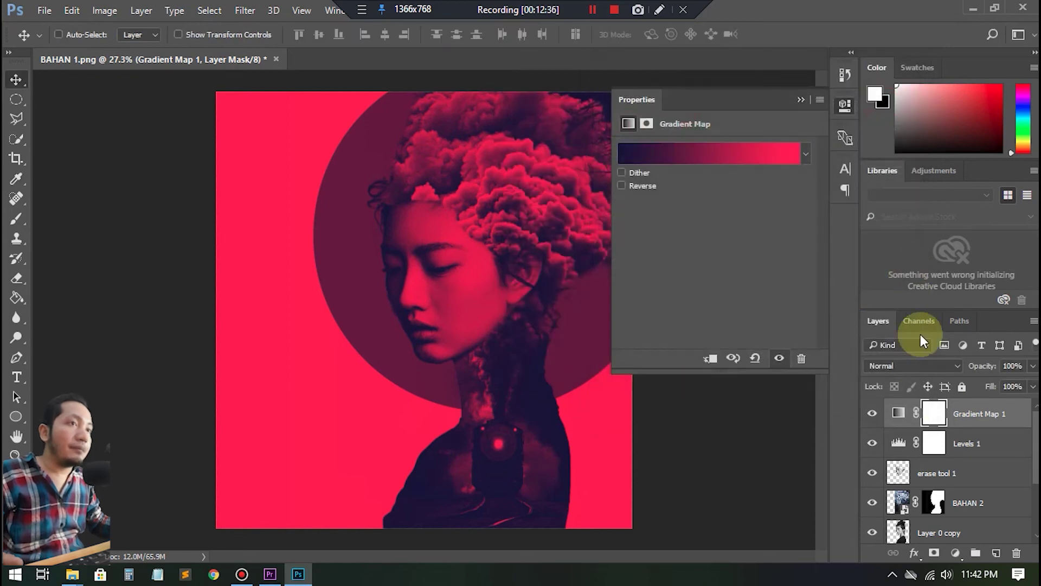
left_click(801, 100)
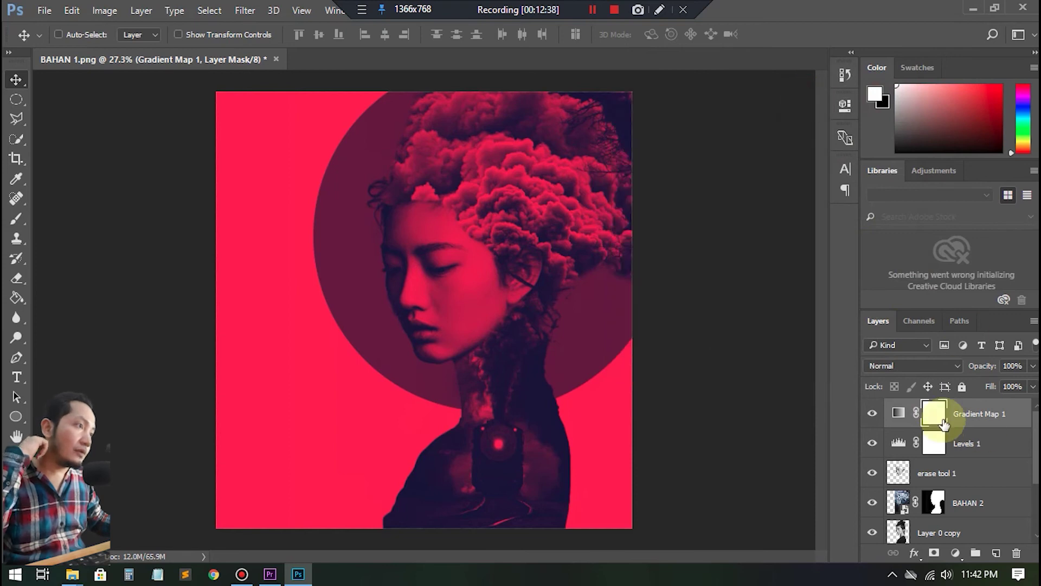
- Set the Gradient Map 1 layer's blend mode to Lighten
left_click(907, 418)
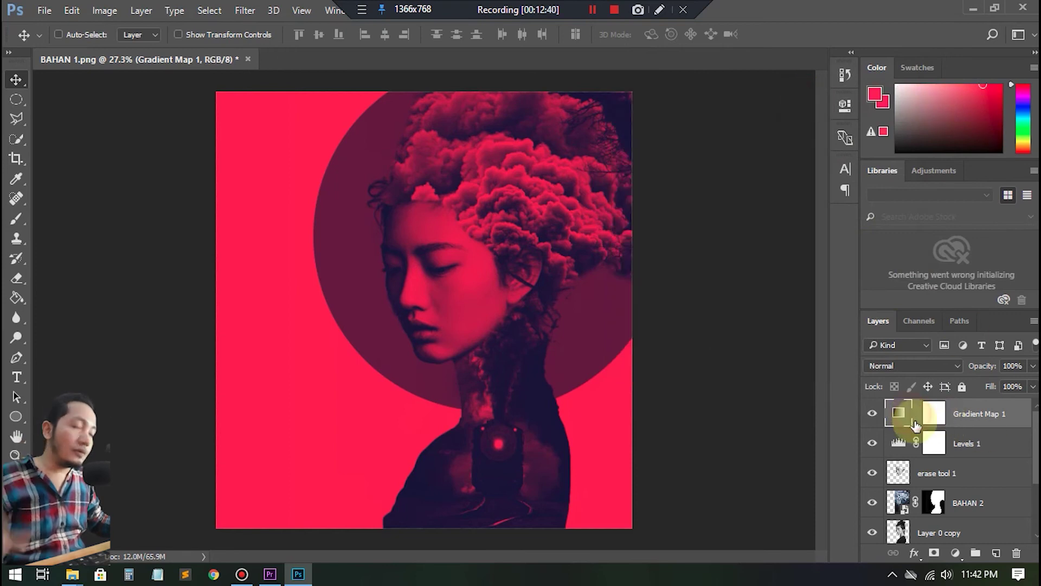
left_click(929, 412, "ctrl")
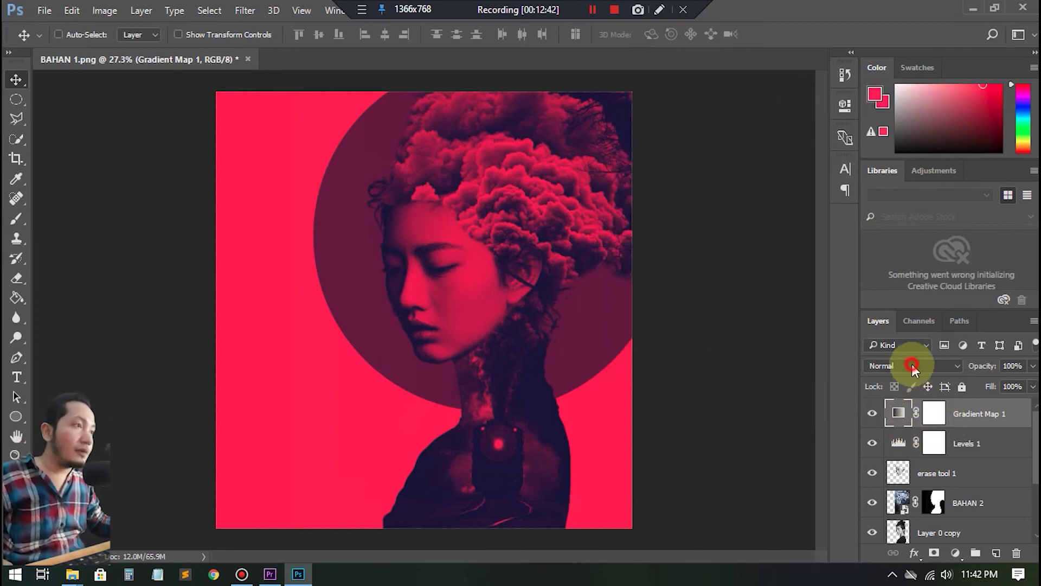
left_click(913, 366)
left_click(916, 152)
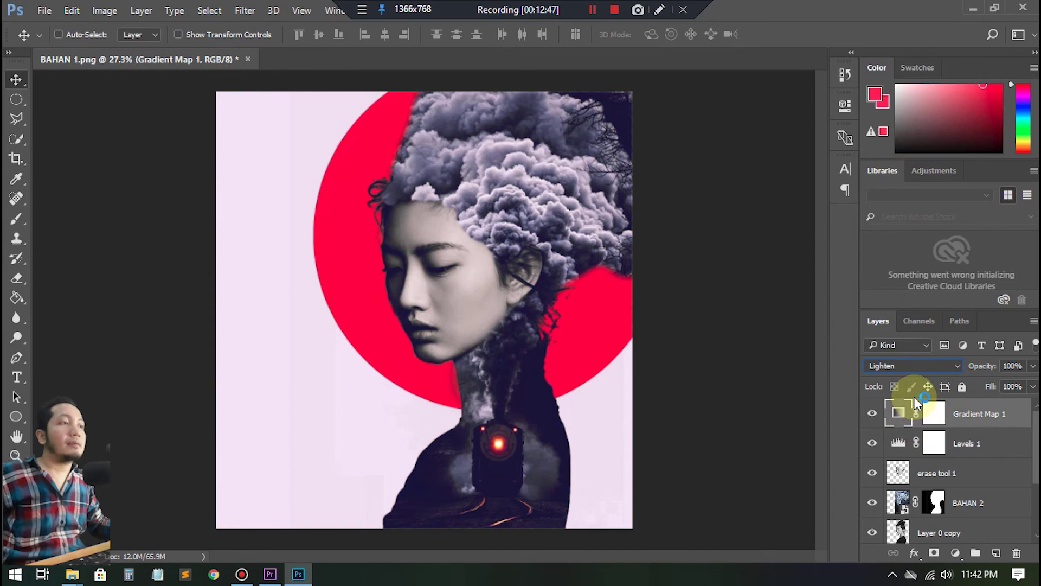
- Set the Layer 0 copy layer's blend mode to Lighten
left_click(927, 531)
left_click(917, 365)
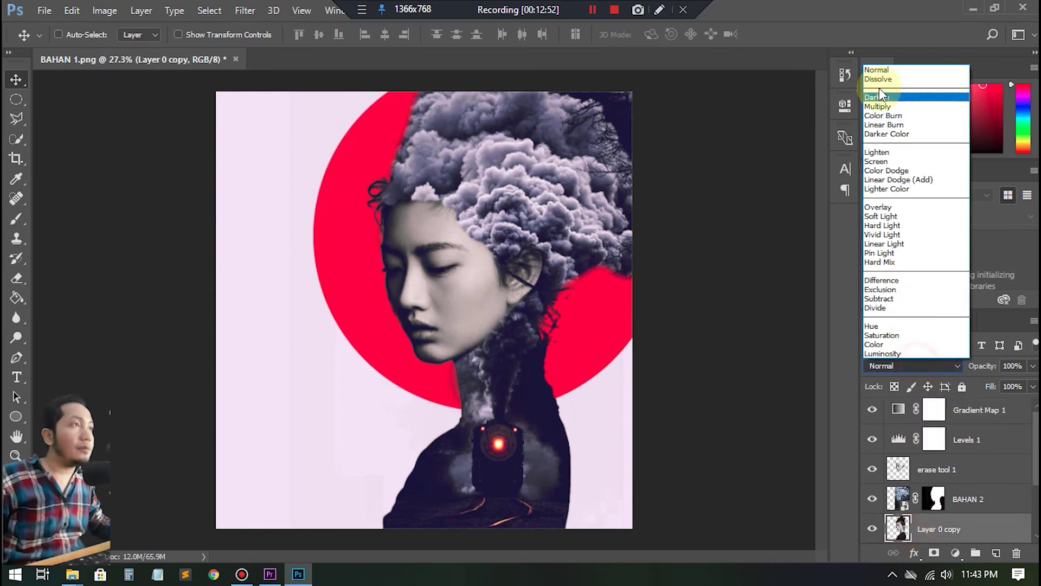
left_click(886, 152)
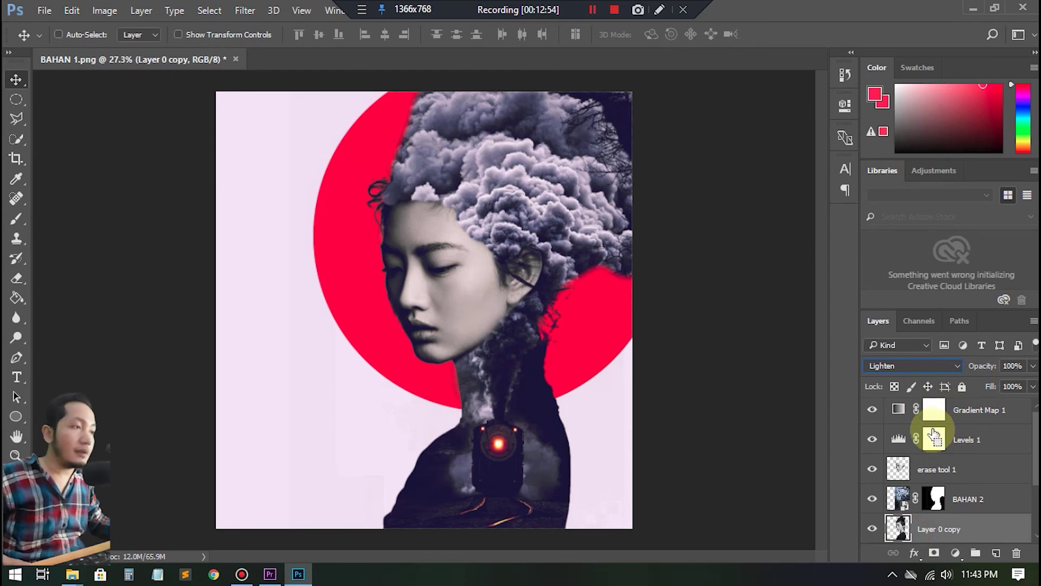
- Place the BAHAN 3 birds image above the erase tool 1 layer, scaled down on the empty background beside the circle's lower left edge
left_click(901, 470)
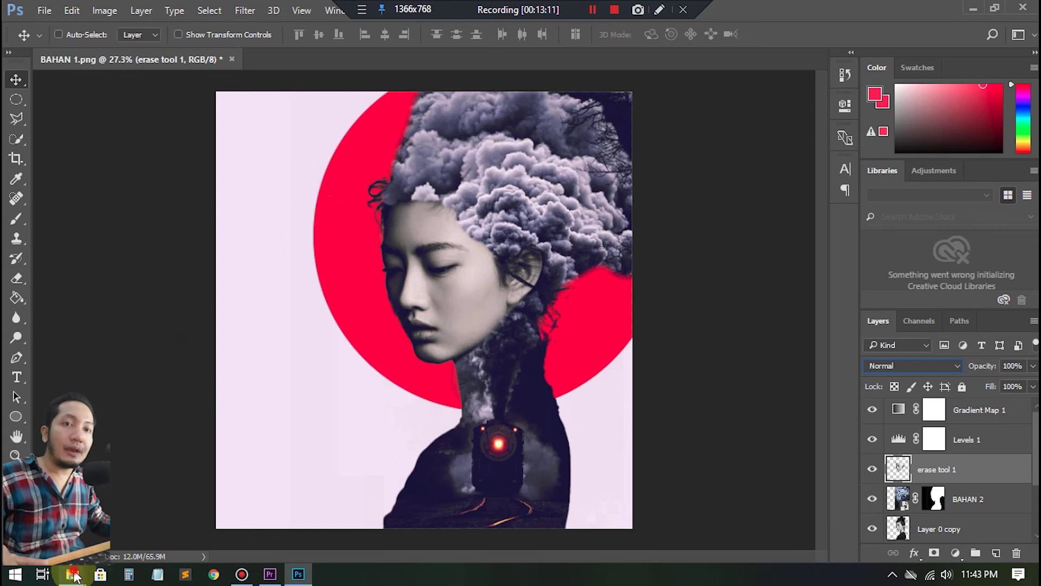
left_click(241, 507)
left_click(524, 216)
left_click(474, 220)
left_click(523, 210)
left_click(444, 216)
left_click_drag(421, 206, 320, 375)
left_click_drag(627, 174, 426, 242)
left_click(522, 34)
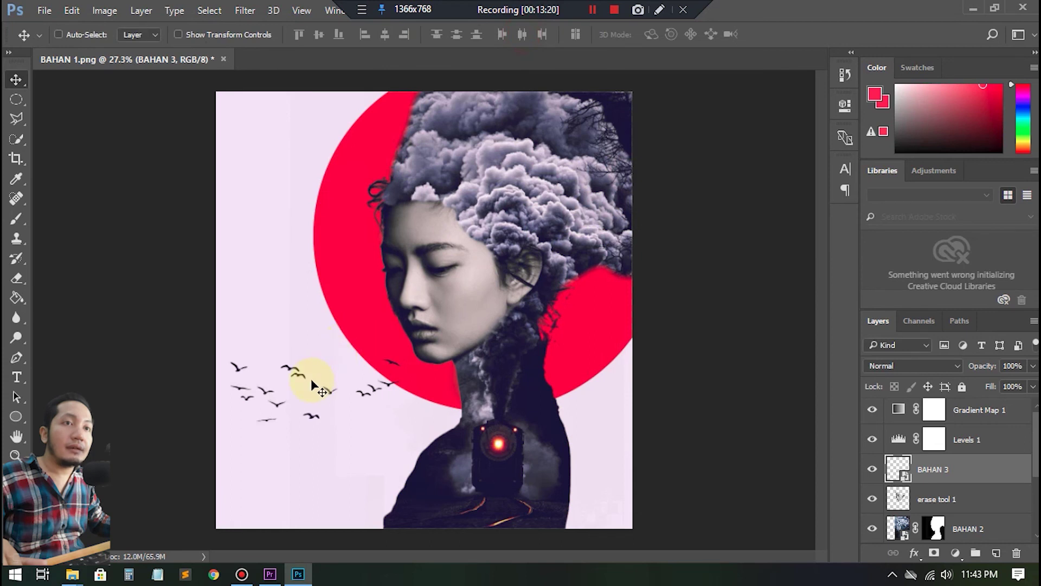
- Move the birds up across the circle and the woman's forehead and scale them to about 17.74%
left_click_drag(299, 379, 379, 198)
key("ctrl+t")
left_click_drag(299, 267, 284, 277)
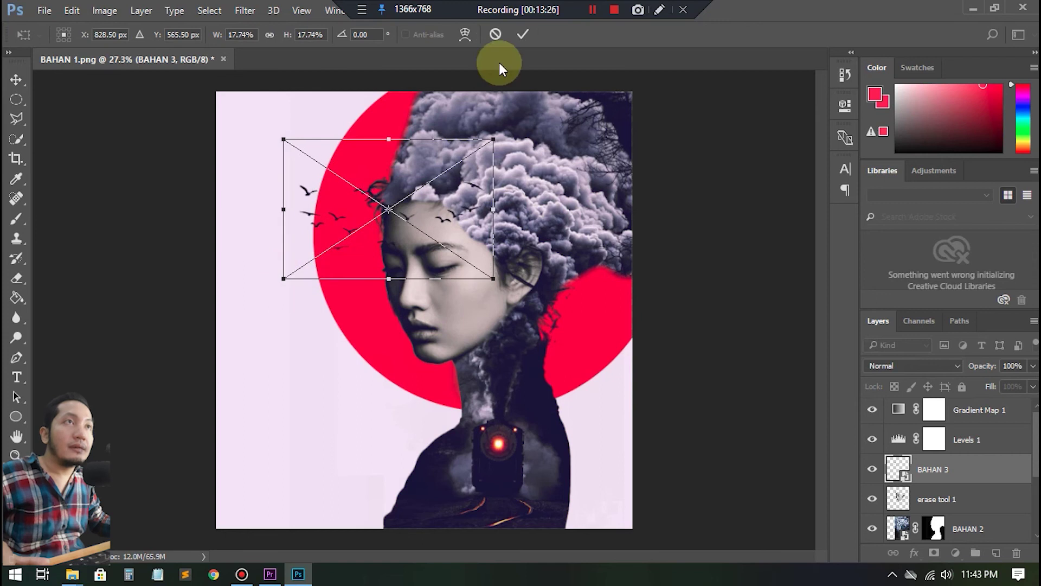
left_click(522, 35)
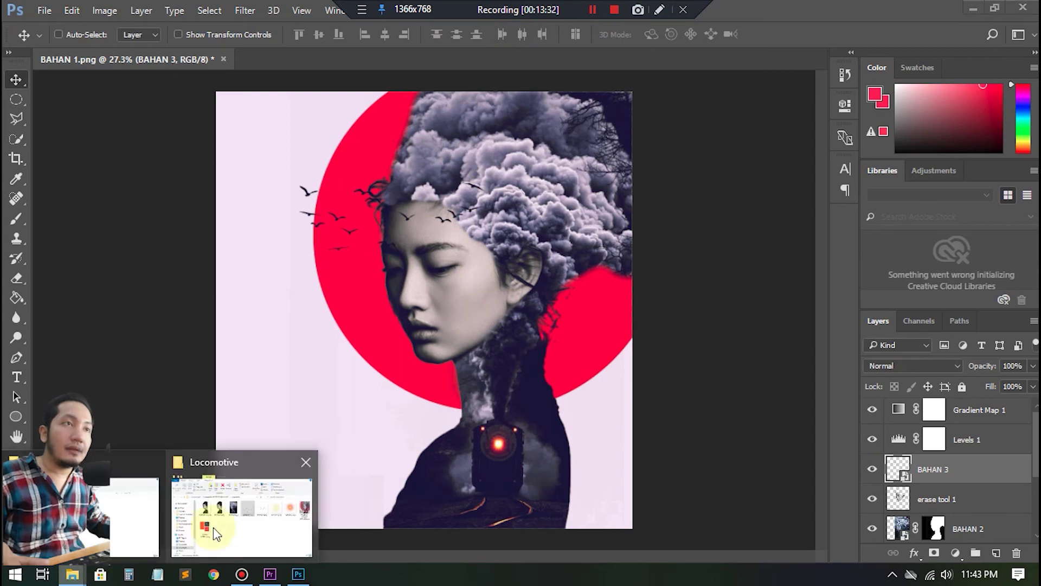
- Place the BAHAN 6 glow image from the Locomotive folder, scaled to about 26.87% and centered on the locomotive's headlight
left_click(74, 576)
left_click(704, 197)
left_click_drag(685, 197, 324, 499)
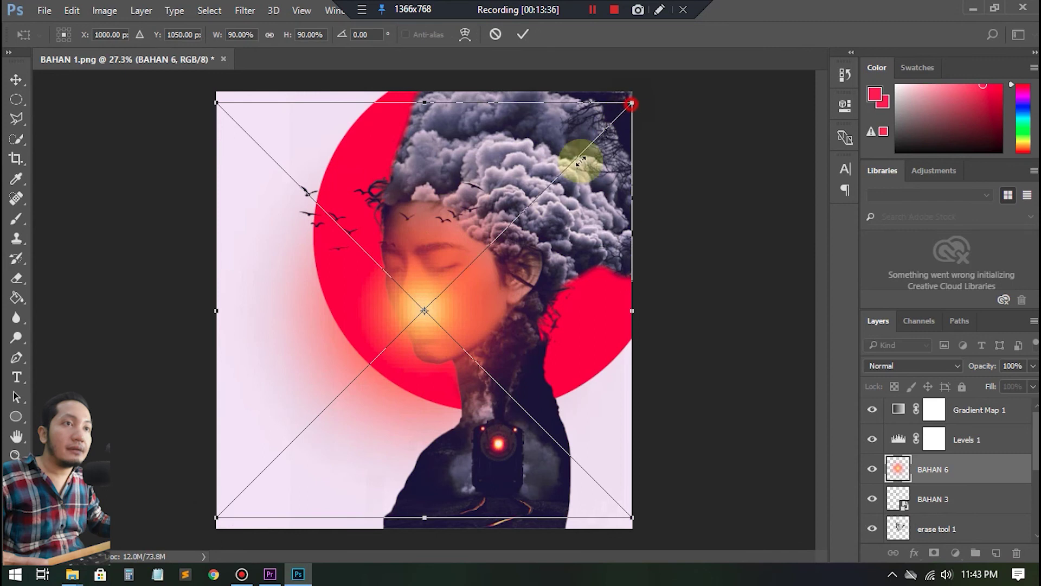
left_click_drag(622, 117, 393, 336)
left_click_drag(330, 425, 520, 441)
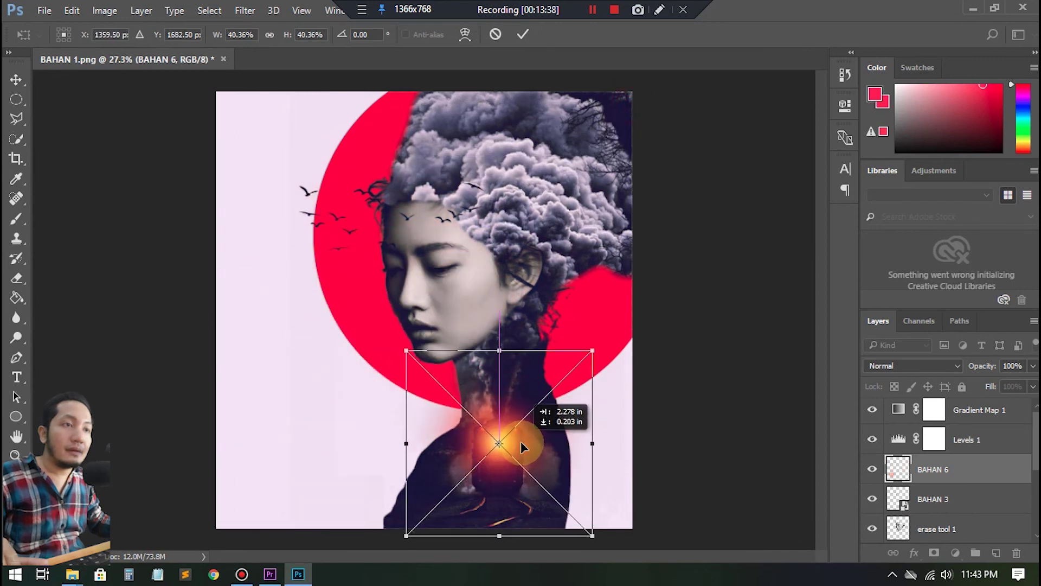
left_click_drag(591, 352, 527, 405)
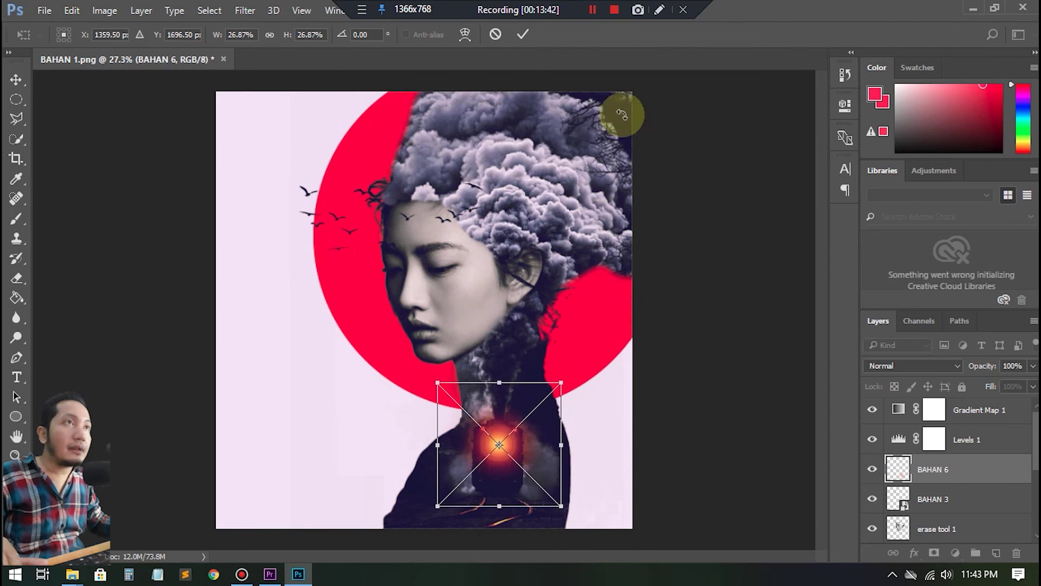
left_click(523, 34)
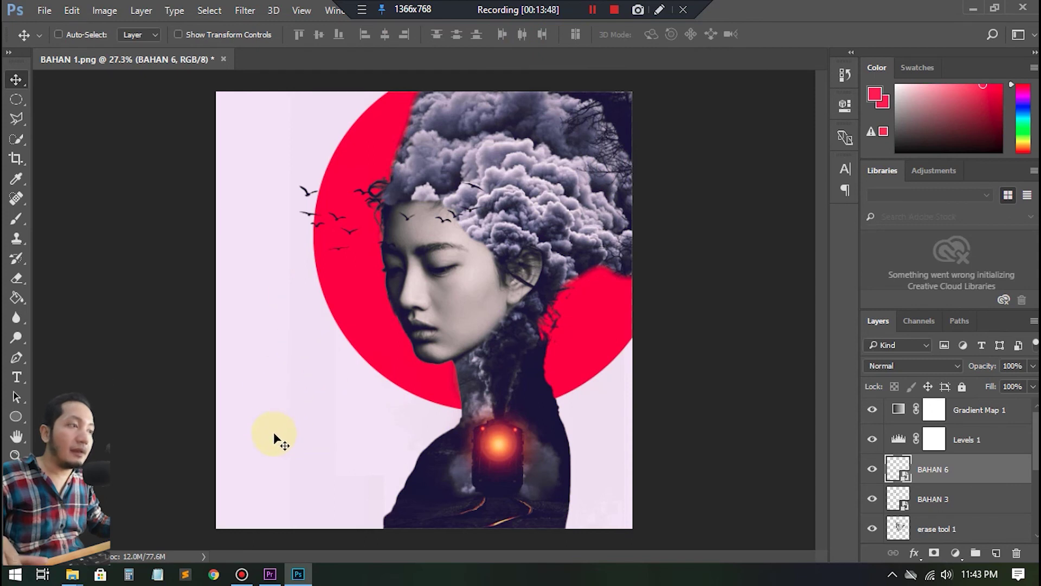
- Add 10 pt horizontal text TOKYO above the Gradient Map 1 layer, left of the circle, and change its font to Arial
left_click(989, 413)
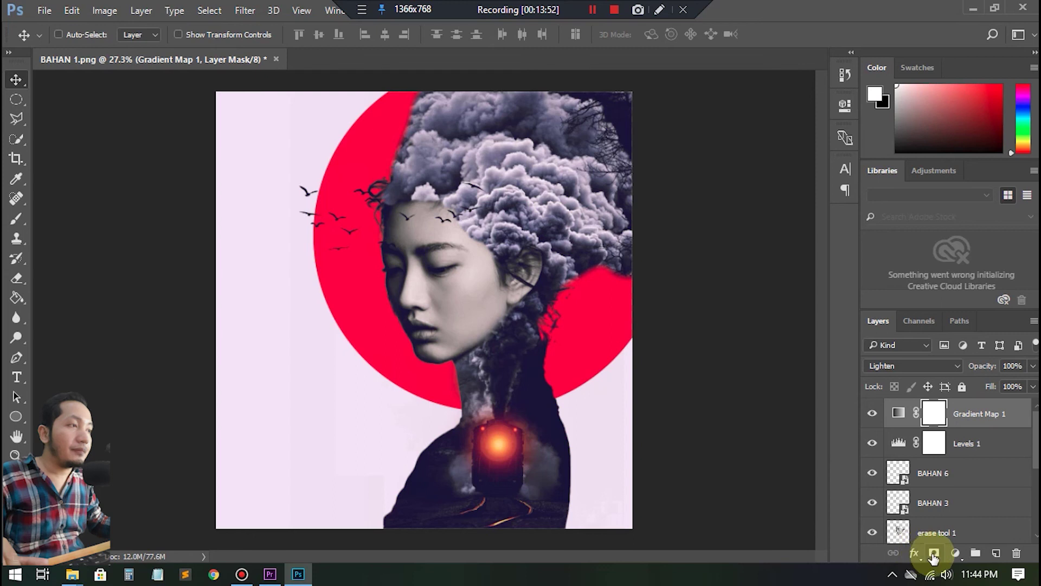
left_click(17, 377)
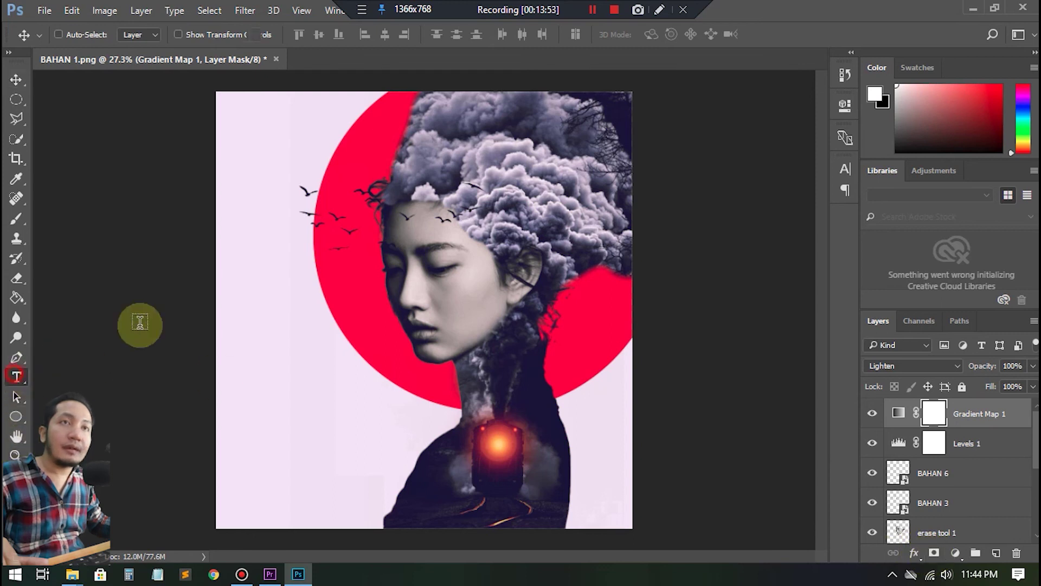
left_click(252, 172)
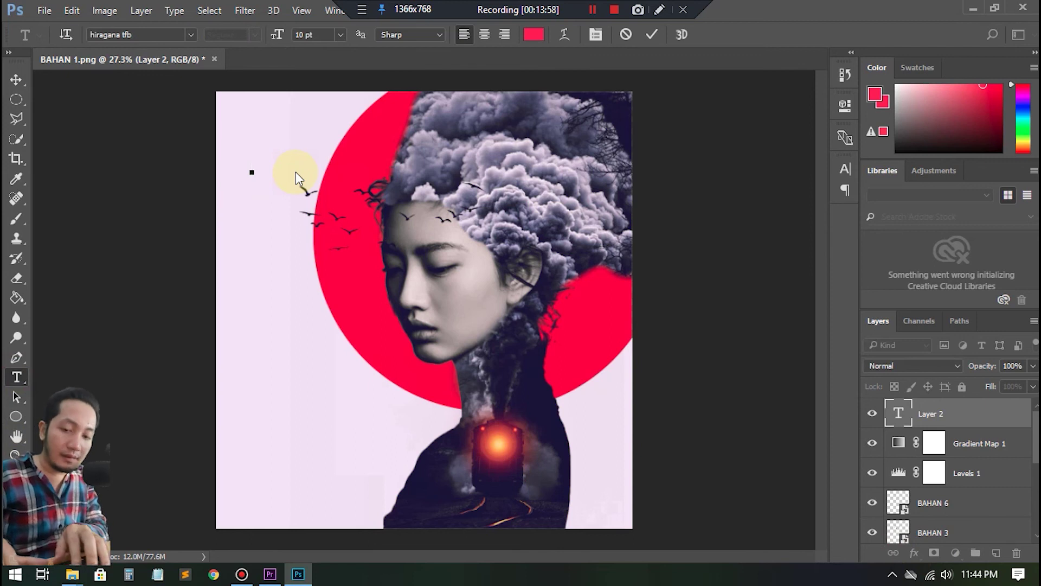
type("とそ")
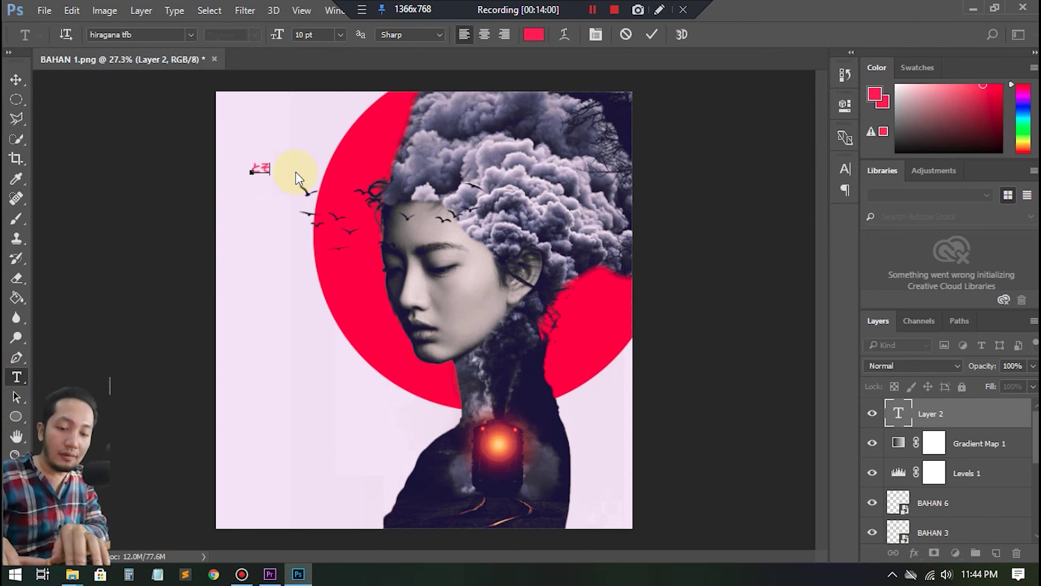
type("さのそ")
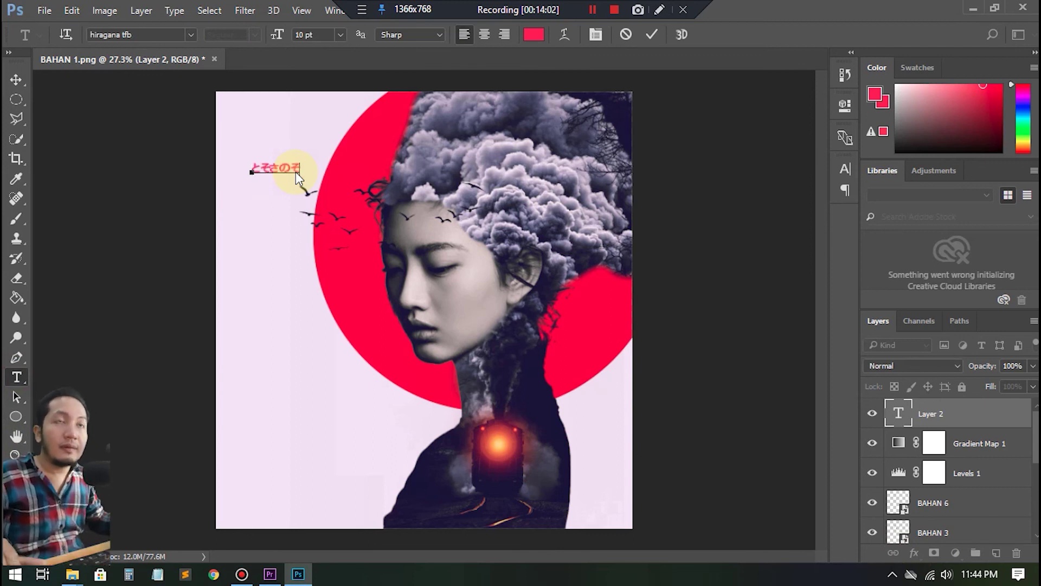
key("ctrl+a")
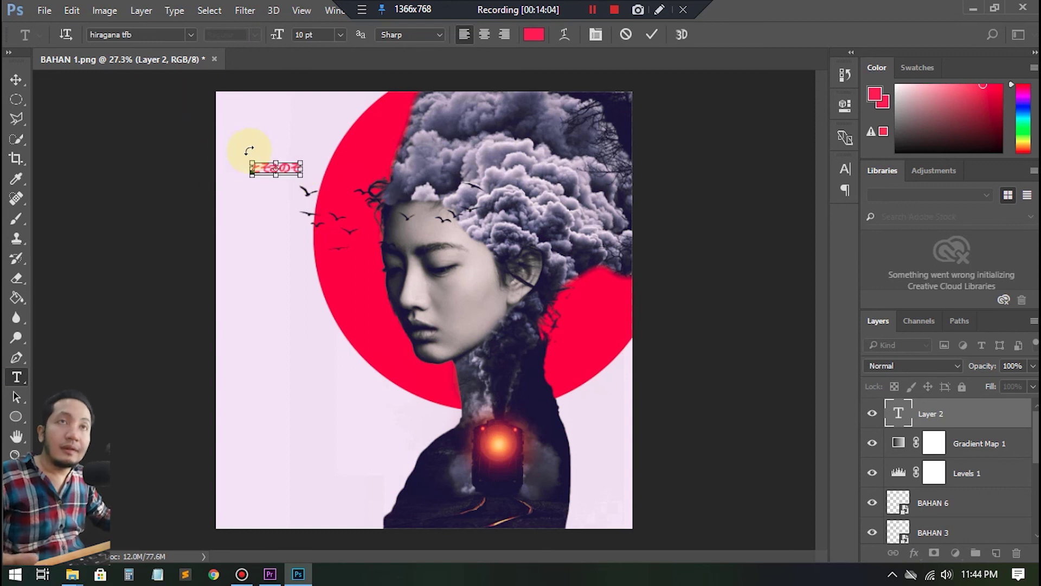
left_click(189, 33)
left_click(188, 99)
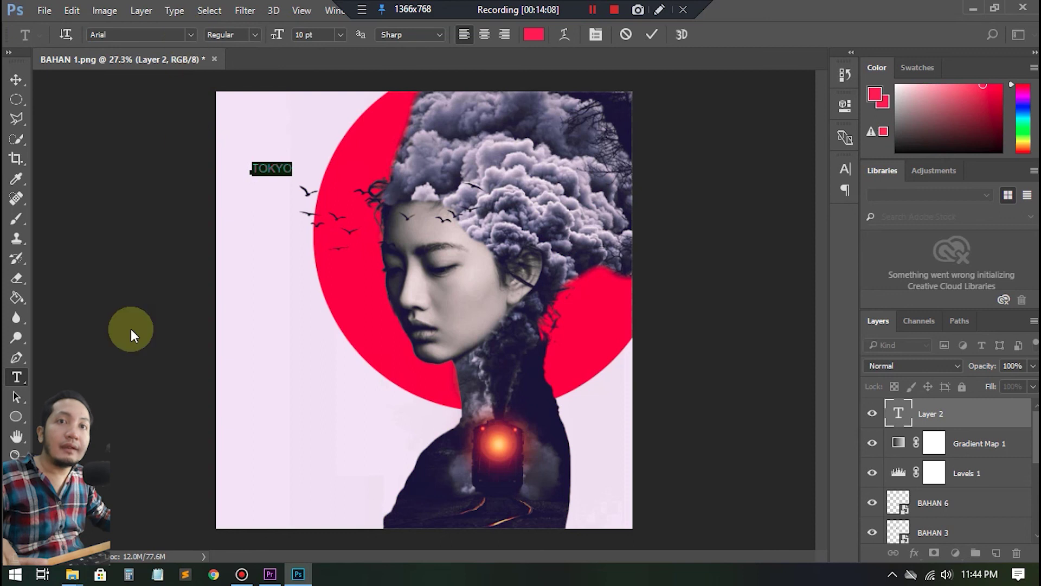
- Add vertical 10 pt Arial text TOKYO below the horizontal one, and delete the horizontal TOKYO layer
left_click(16, 378)
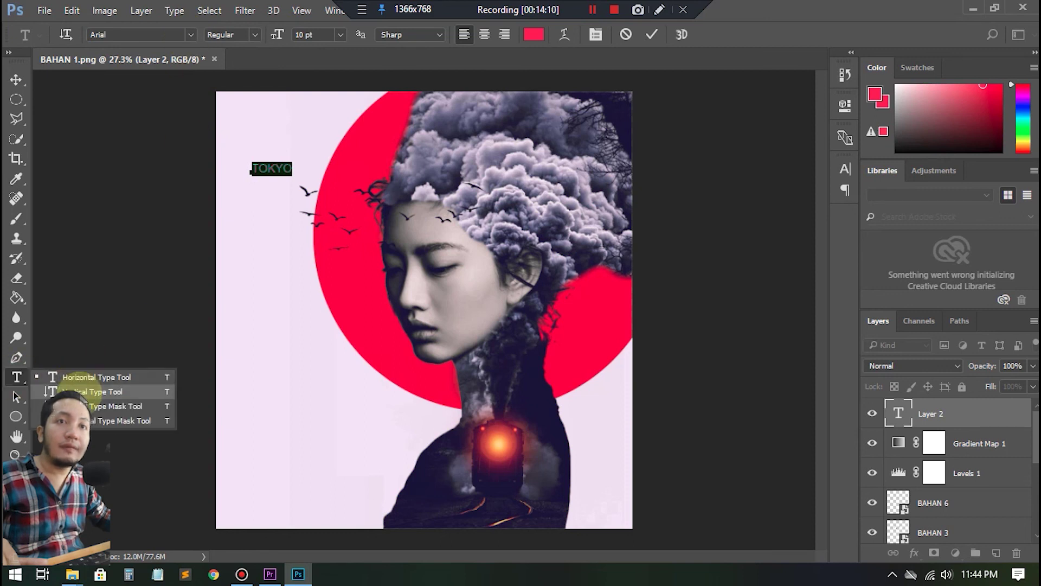
left_click(87, 390)
left_click(249, 202)
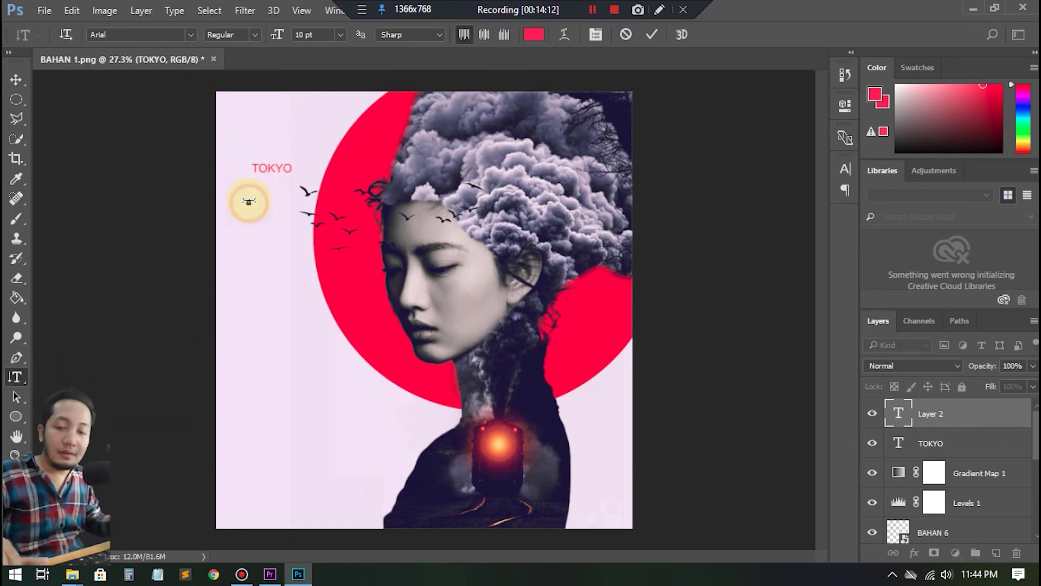
type("O")
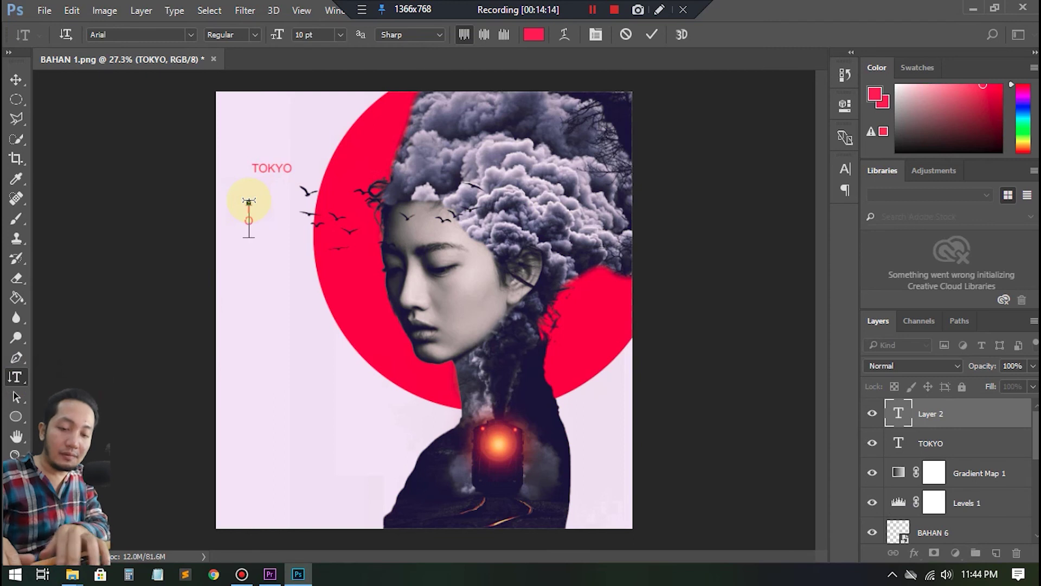
type("KYO")
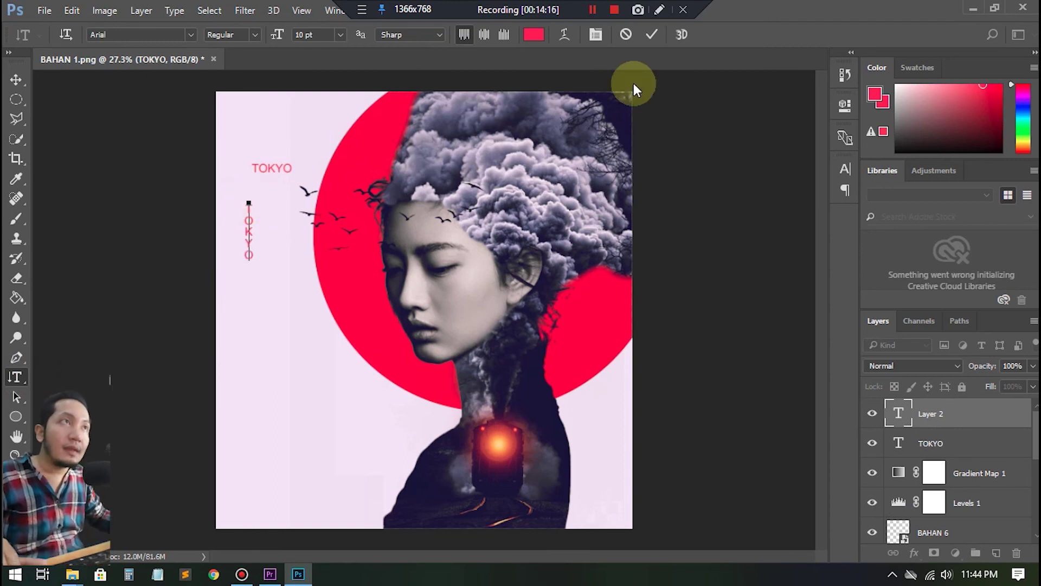
left_click(652, 35)
left_click(951, 443)
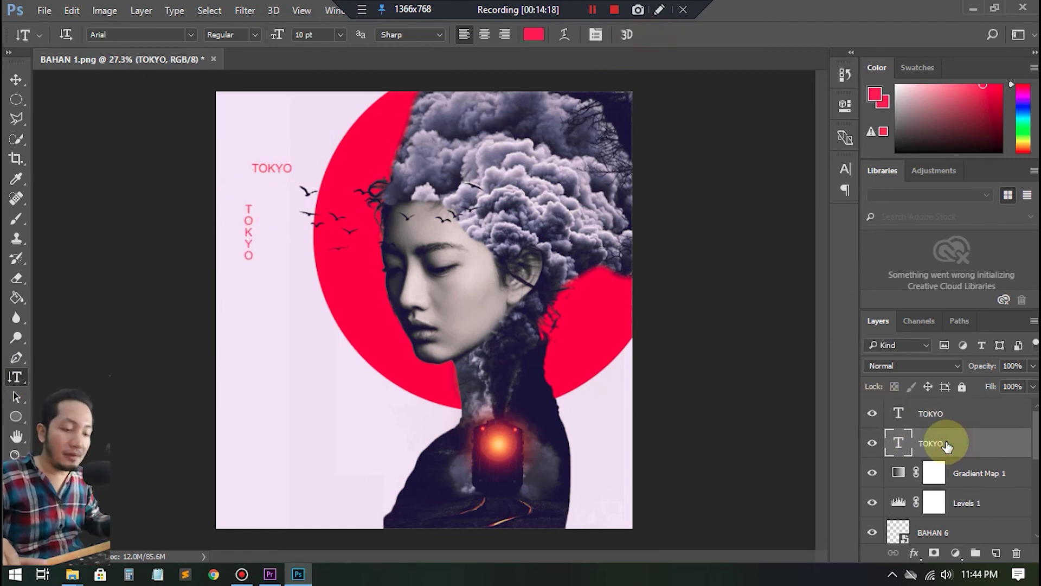
key("Delete")
- Enlarge the vertical TOKYO text to several times its size and move it up beside the circle's upper left edge
left_click(943, 413)
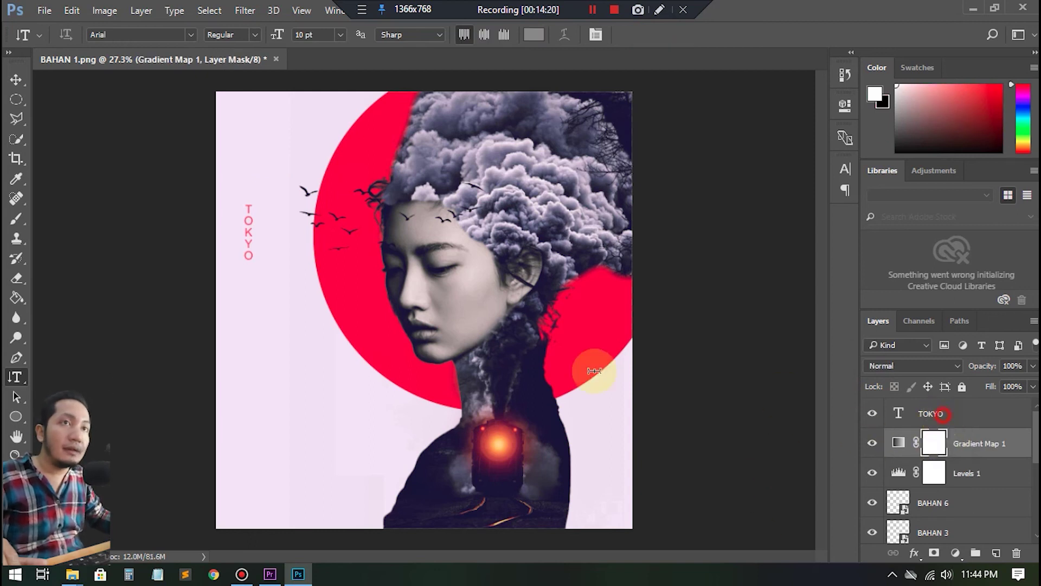
key("ctrl+t")
left_click_drag(253, 262, 341, 406)
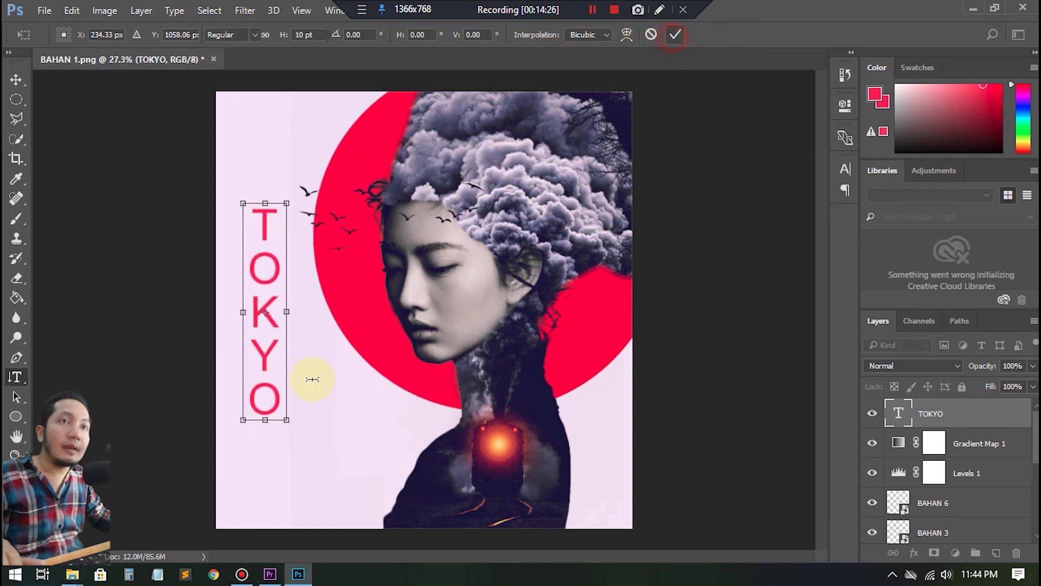
key("Return")
left_click(16, 80)
left_click_drag(268, 312, 264, 251)
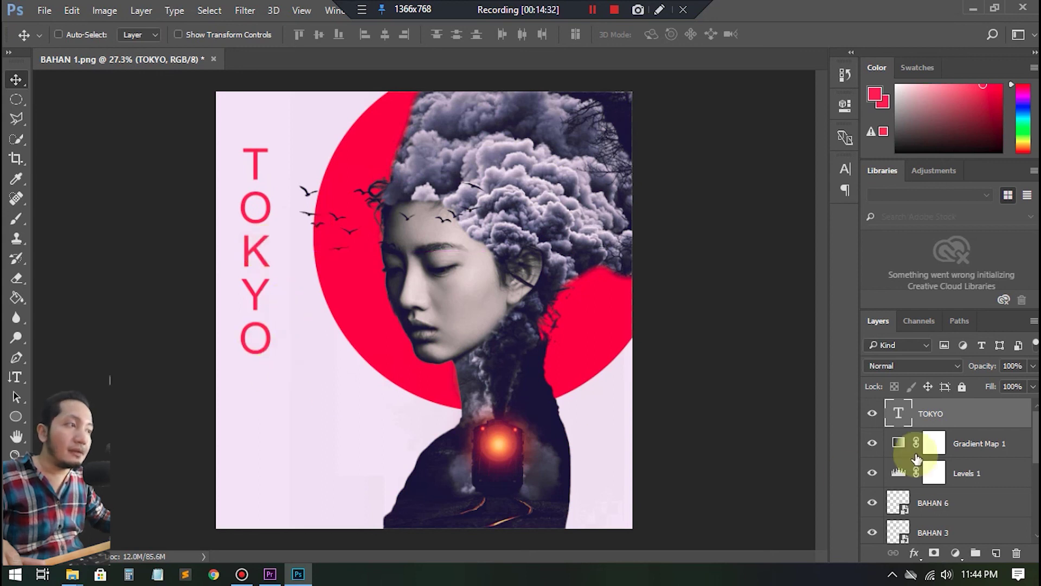
- Start a new horizontal text line on the empty background below the vertical TOKYO text
left_click(25, 378)
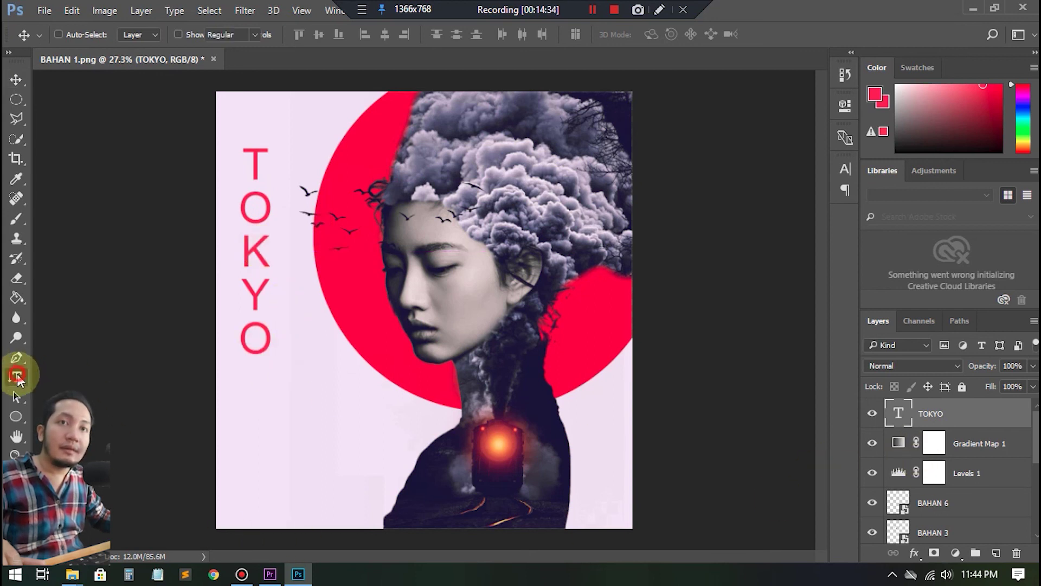
left_click(51, 375)
left_click(286, 418)
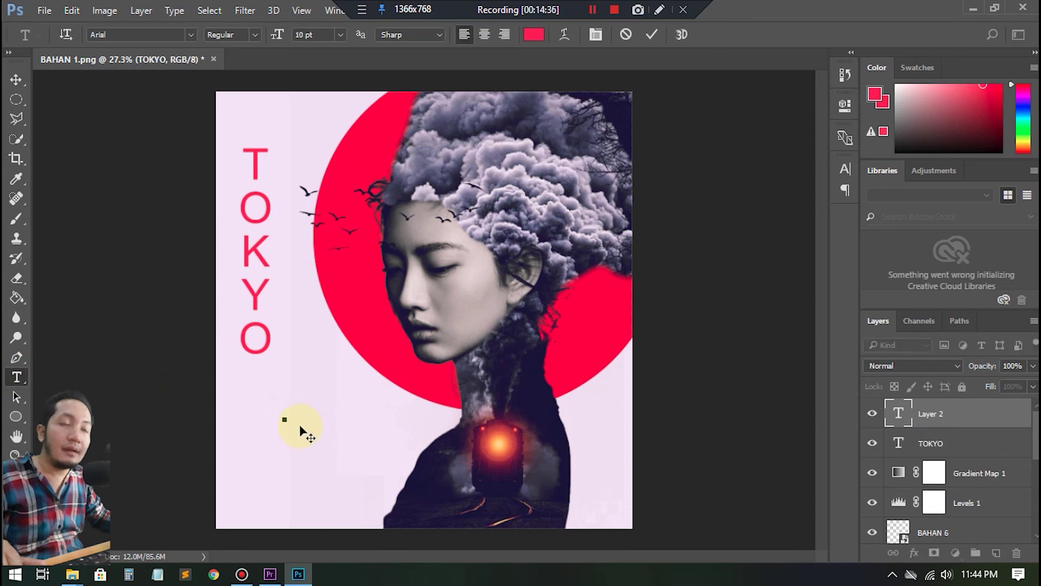
- Switch to Chrome and open the lipsum.com website for placeholder text
left_click(214, 573)
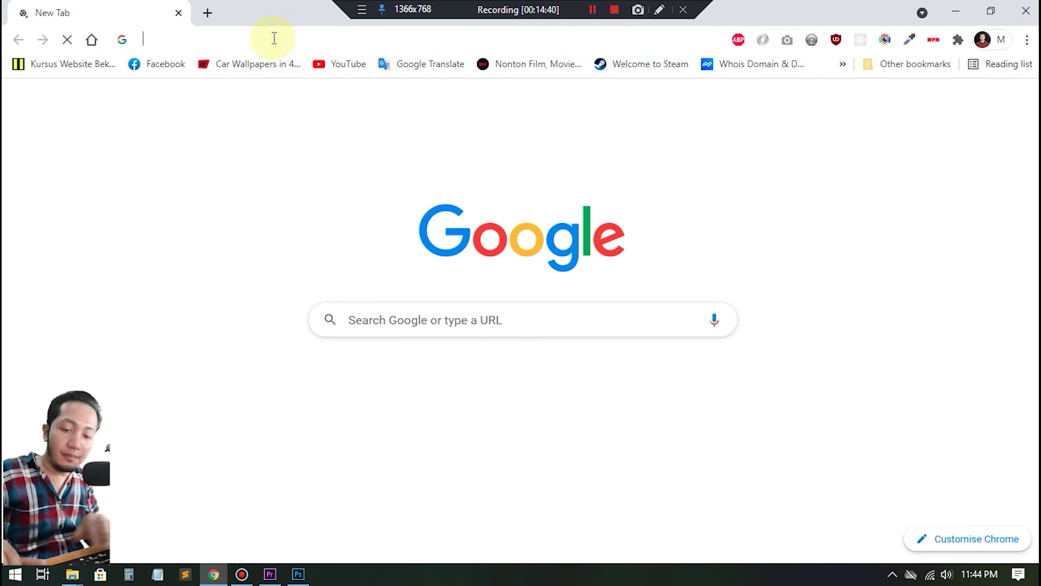
left_click(274, 38)
type("l")
key("Escape")
type("lipsum")
key("Return")
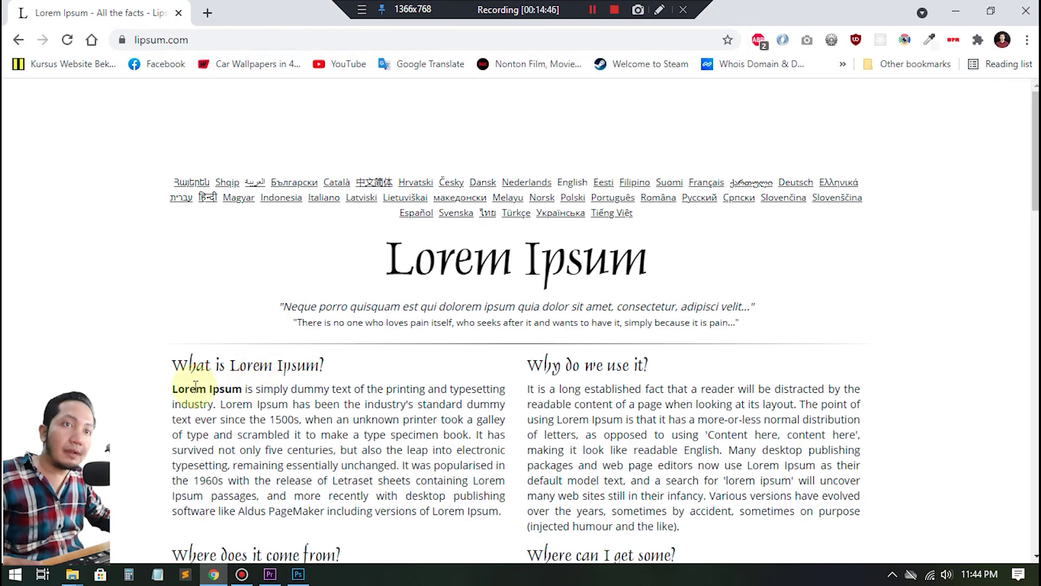
- Copy the opening Lorem Ipsum text from the start through "ever since the 1500s" and switch back to Photoshop
left_click_drag(197, 389, 295, 419)
right_click(292, 416)
left_click(325, 424)
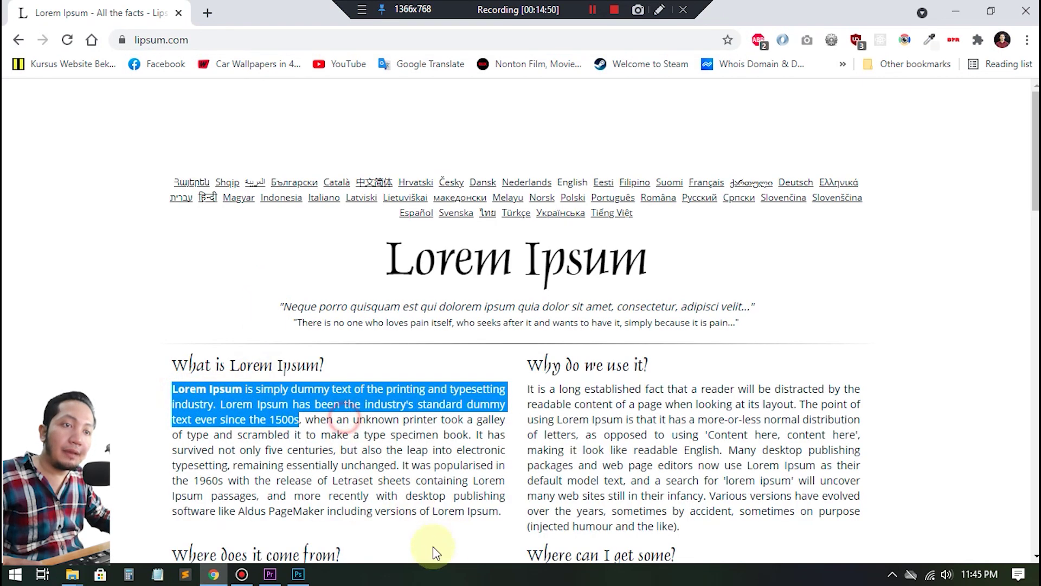
left_click(298, 574)
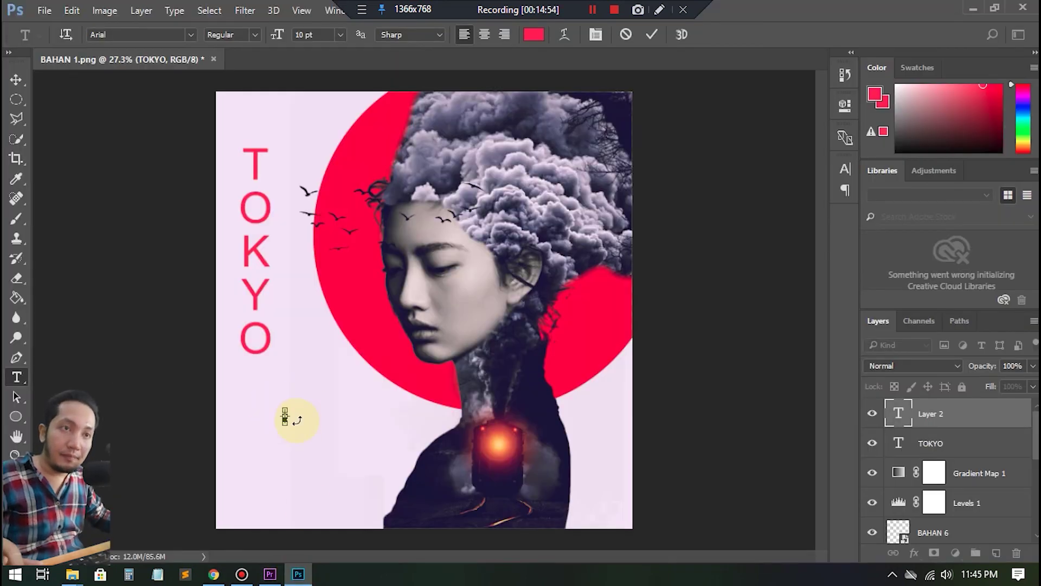
key("ctrl+v")
key("ctrl+z")
key("Escape")
left_click(17, 373)
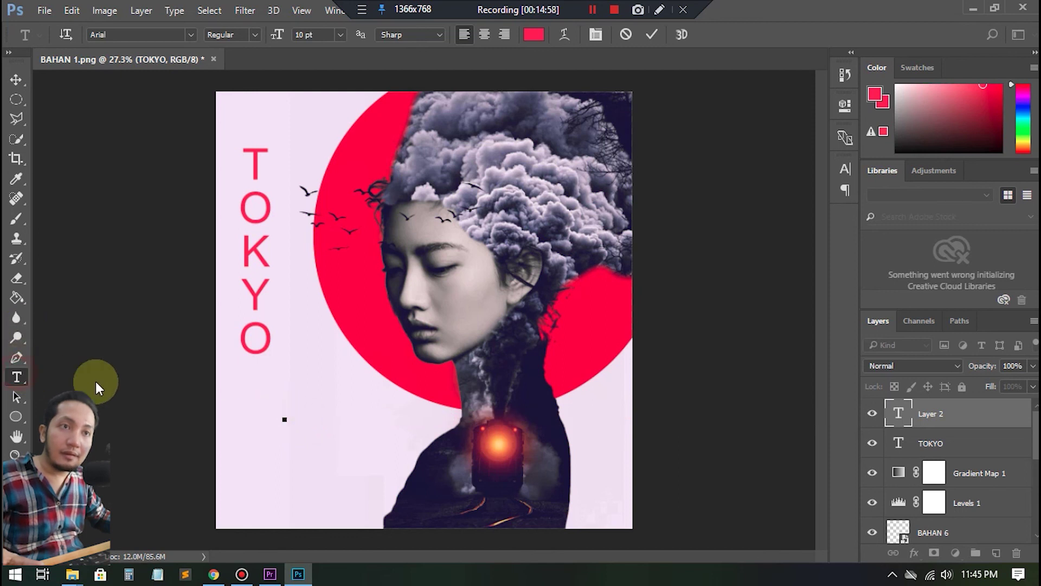
key("Escape")
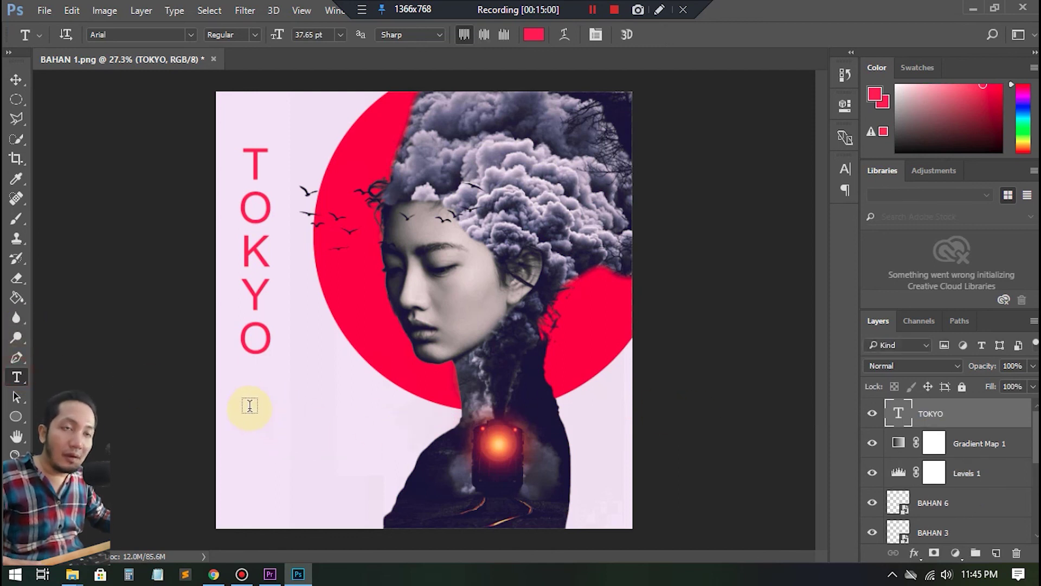
- Add a paragraph text box with the copied Lorem Ipsum text below the vertical TOKYO and align it to TOKYO's left edge
left_click_drag(250, 410, 383, 496)
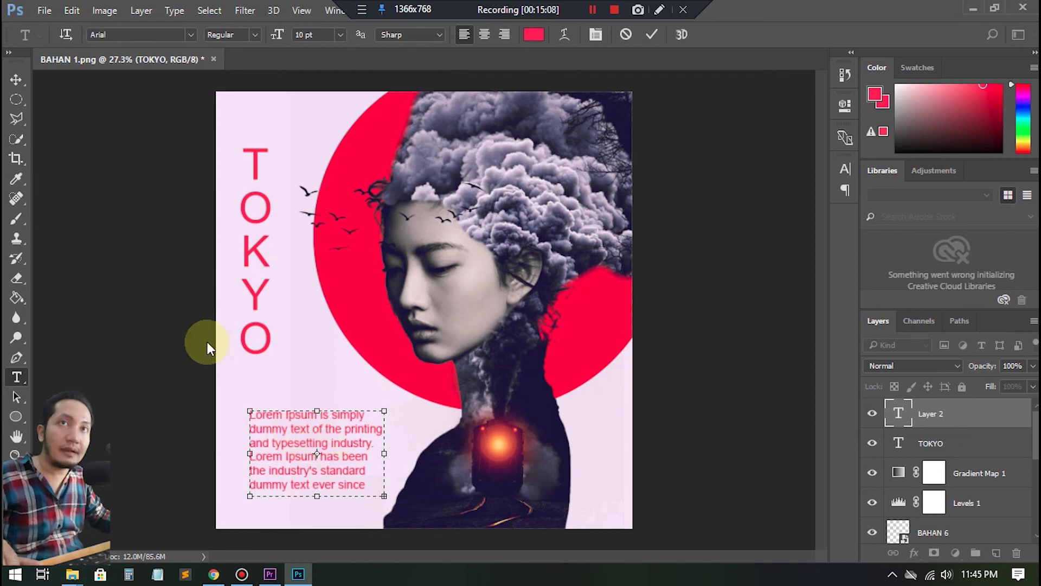
left_click(16, 79)
left_click_drag(363, 448, 353, 460)
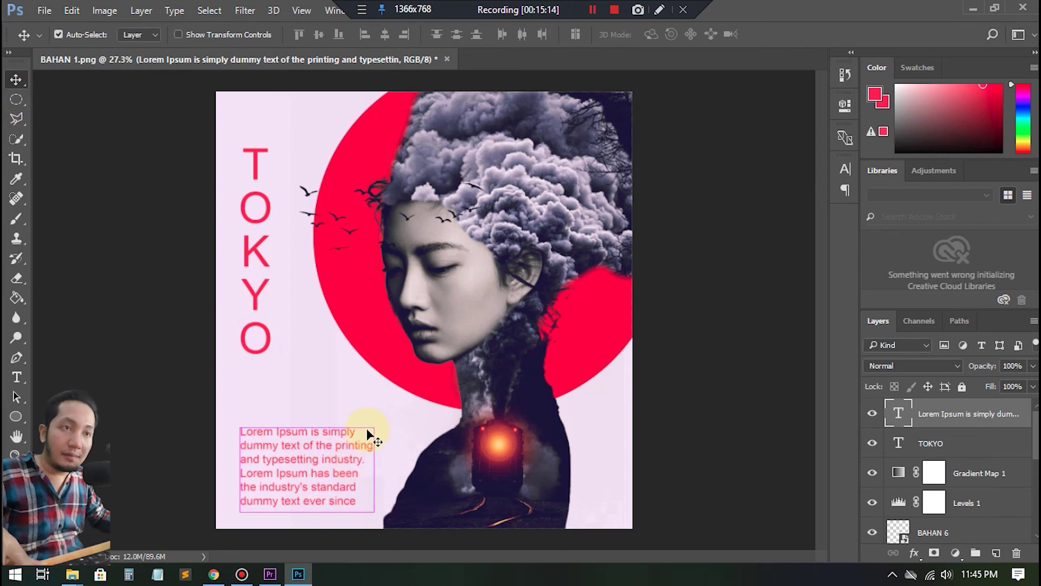
- Scale the Lorem Ipsum paragraph down proportionally to about 78%, keeping its lower left corner in place, and apply the transformation
key("ctrl+t")
left_click_drag(376, 426, 350, 450)
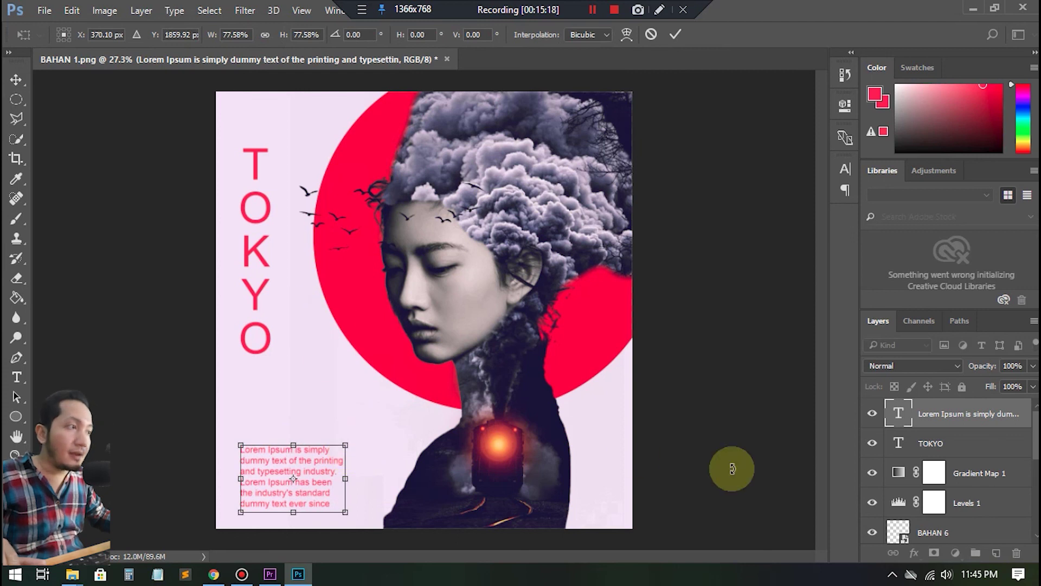
left_click(16, 80)
left_click(499, 219)
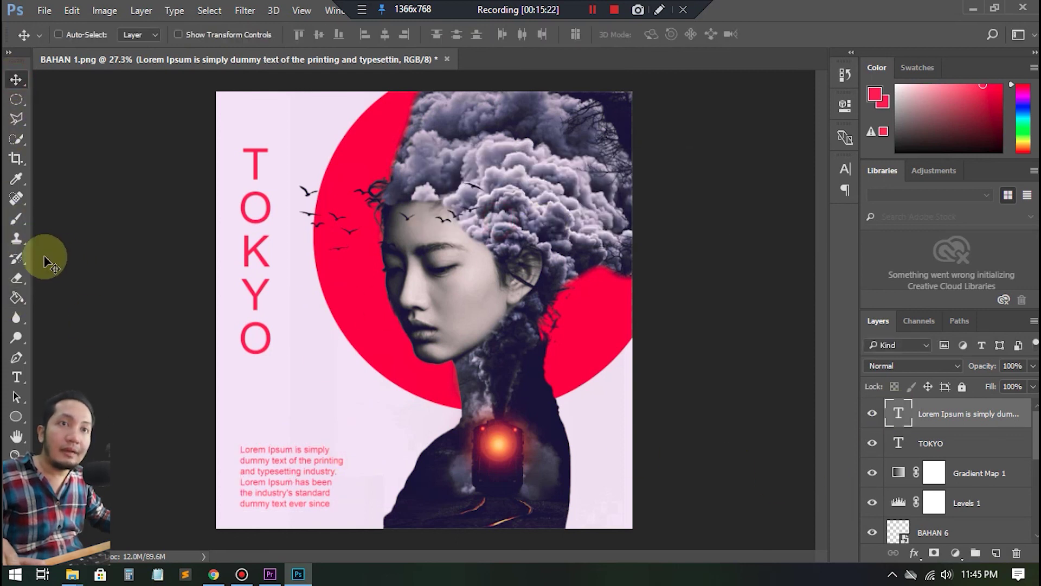
- Add a horizontal 10 pt text line TOKYO just above the Lorem Ipsum paragraph in the hiragana tfb font
left_click(16, 377)
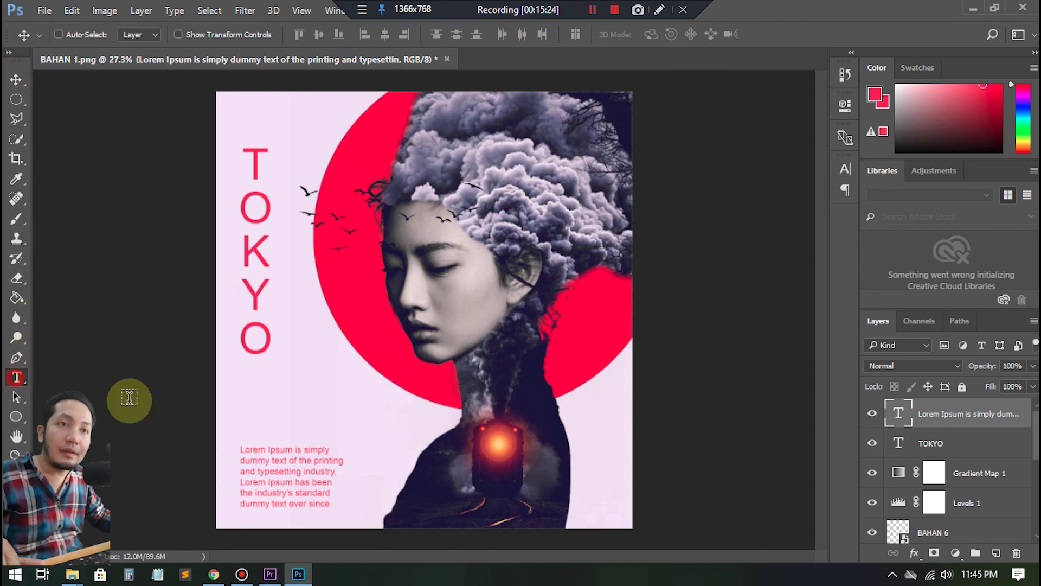
left_click(247, 430)
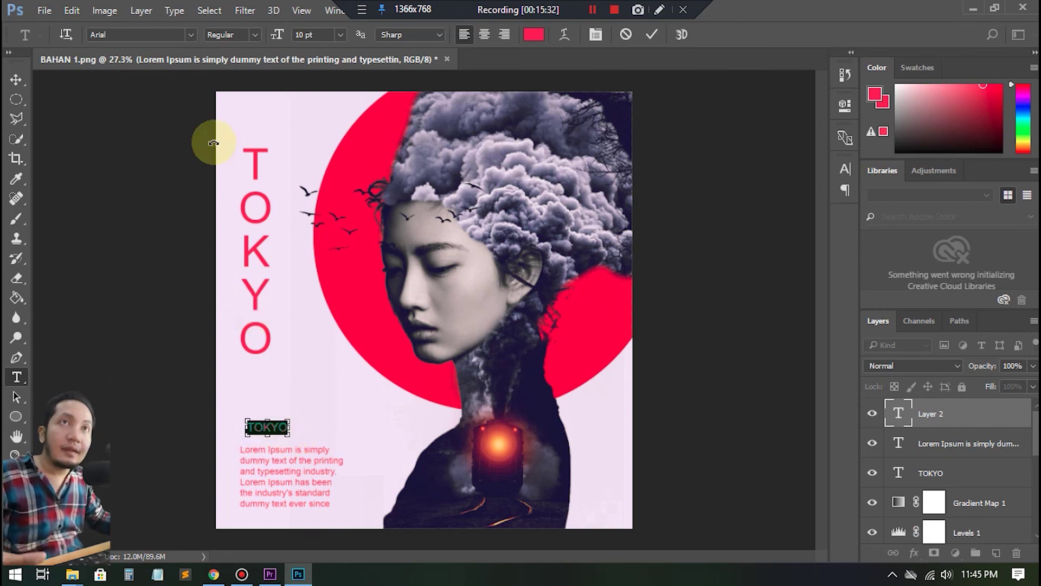
left_click(190, 34)
left_click(161, 96)
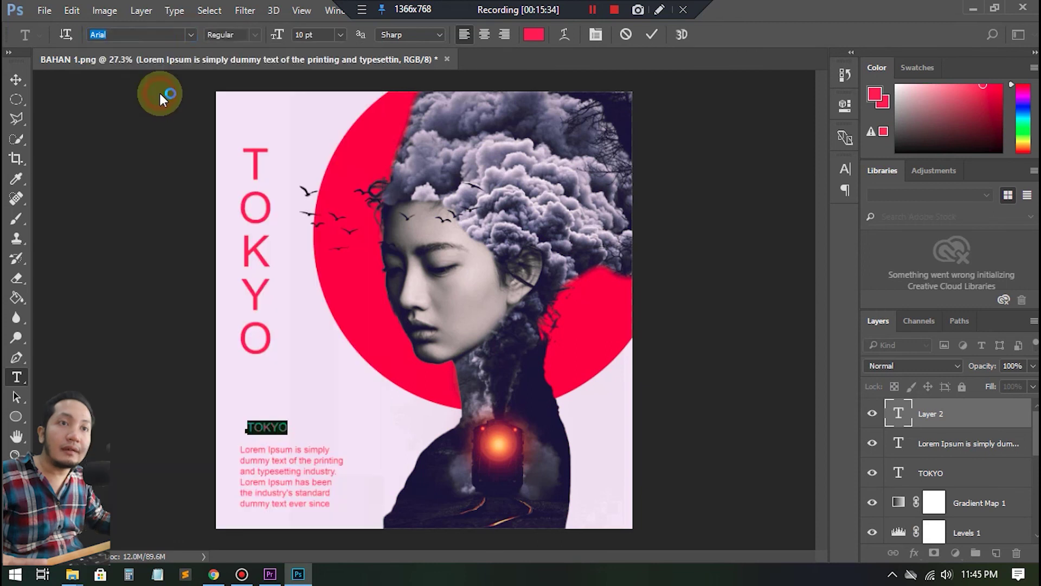
left_click(642, 41)
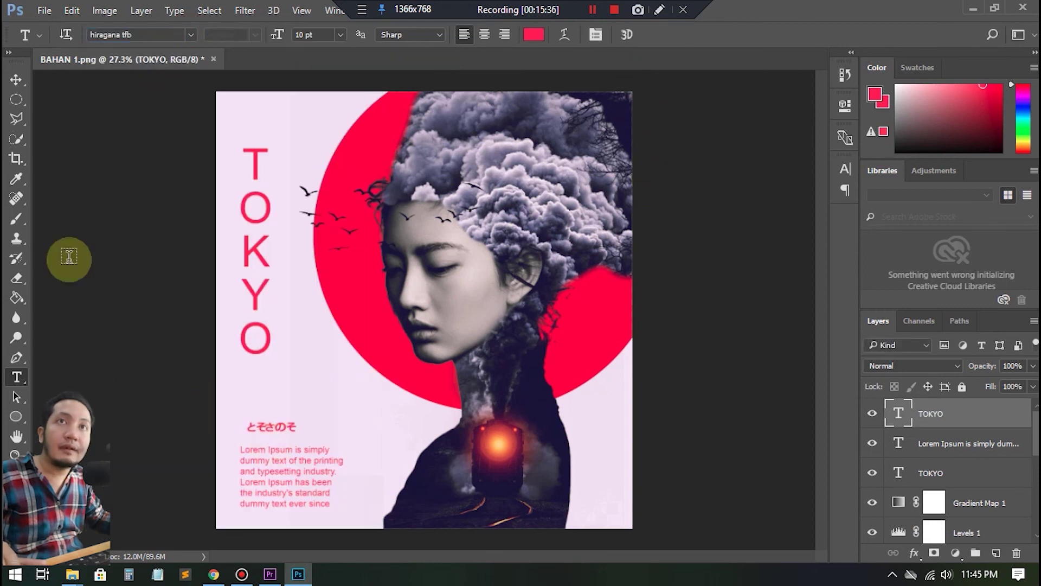
- Enlarge the hiragana text to match the Lorem Ipsum paragraph's width, aligned with its left edge
left_click(15, 79)
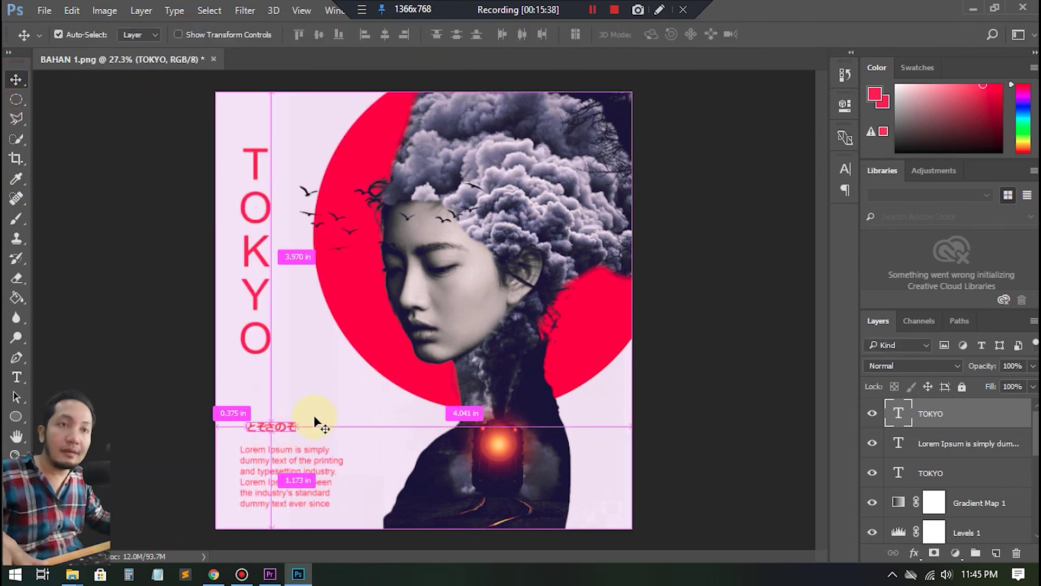
key("ctrl+t")
left_click_drag(299, 423, 326, 427)
left_click(675, 34)
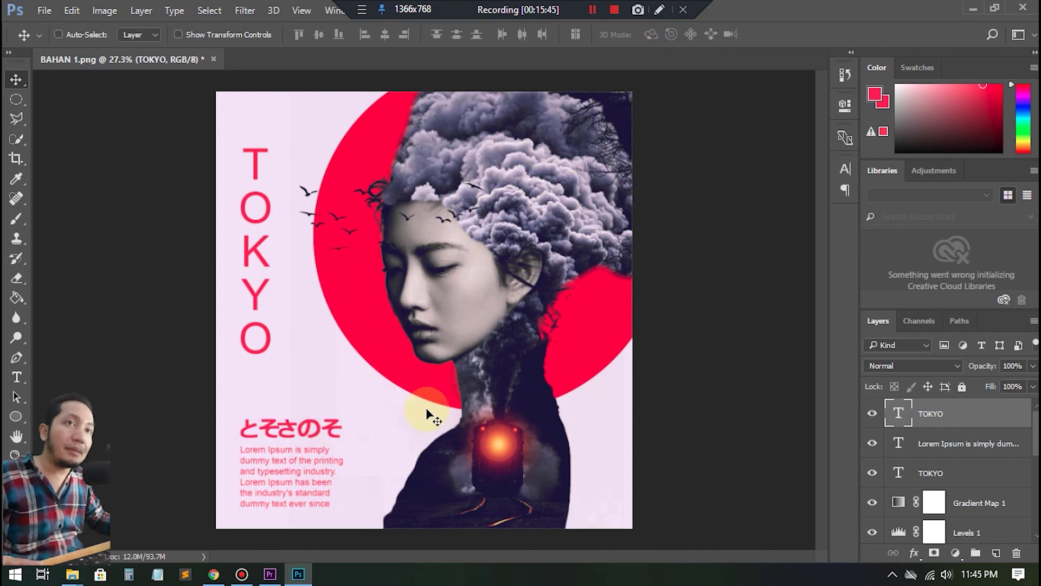